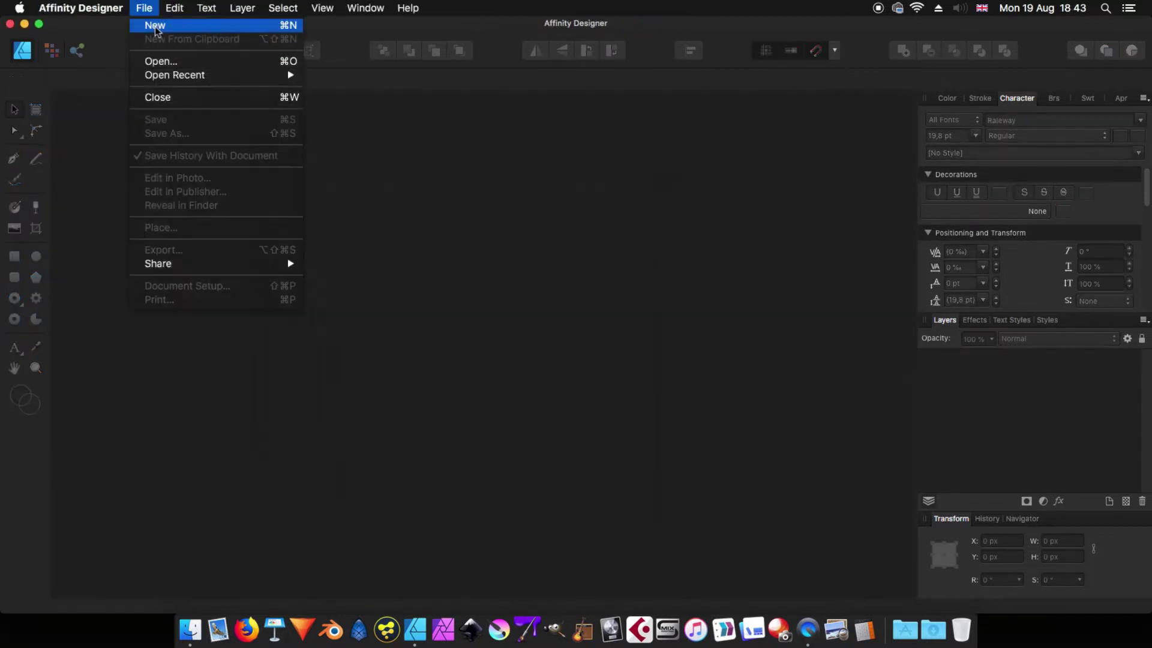
Create a new document from the 1080p preset (1920 × 1080 px) at 300 DPI
click(155, 20)
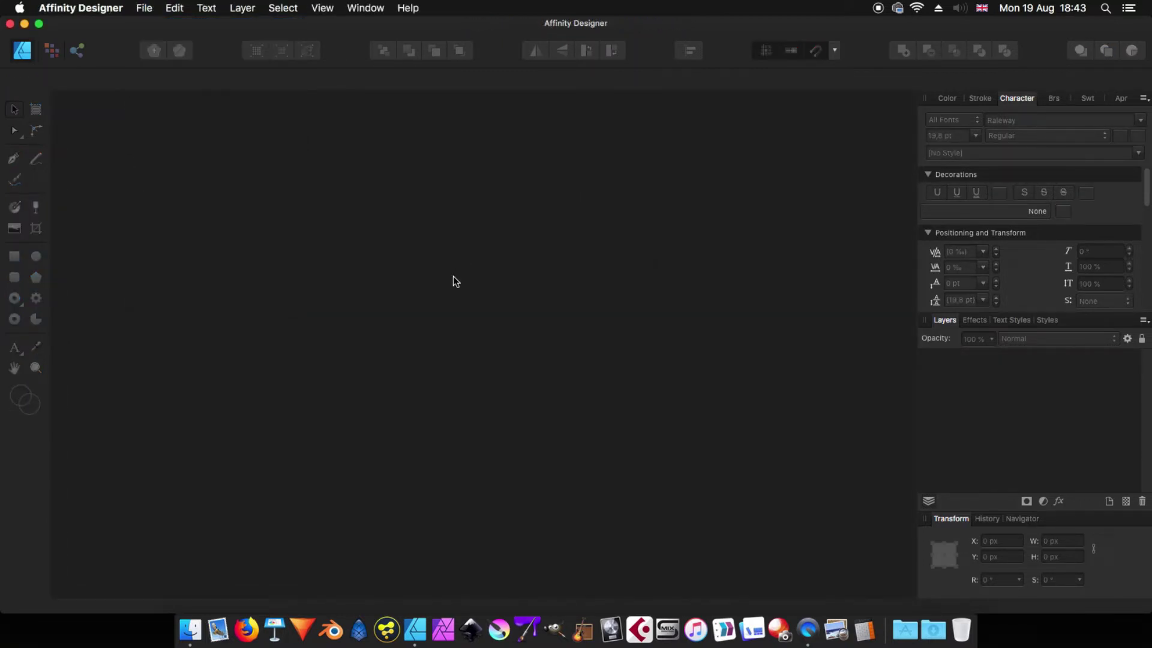
drag(503, 53, 474, 71)
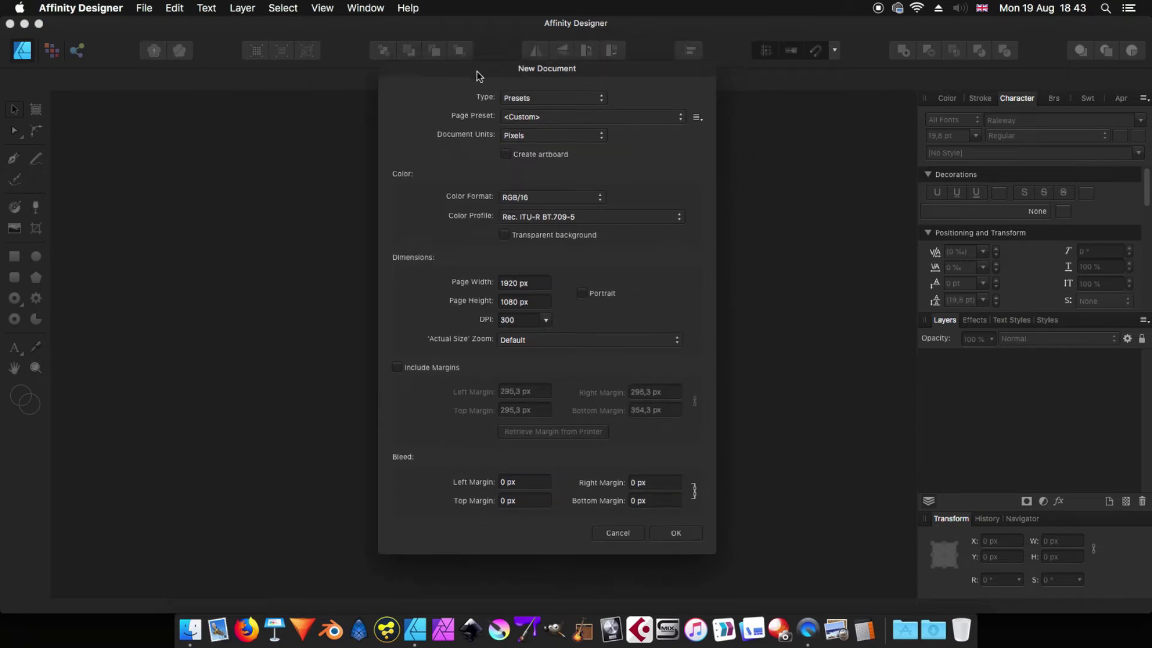
click(546, 120)
click(542, 136)
drag(536, 284, 476, 320)
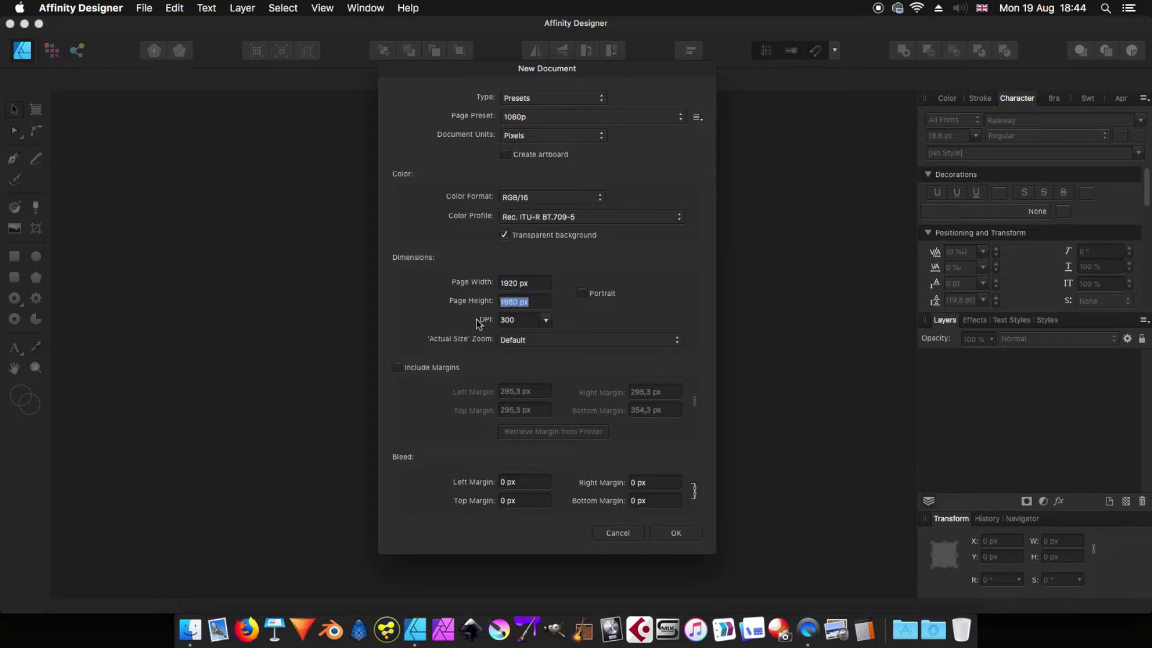
click(545, 321)
click(520, 383)
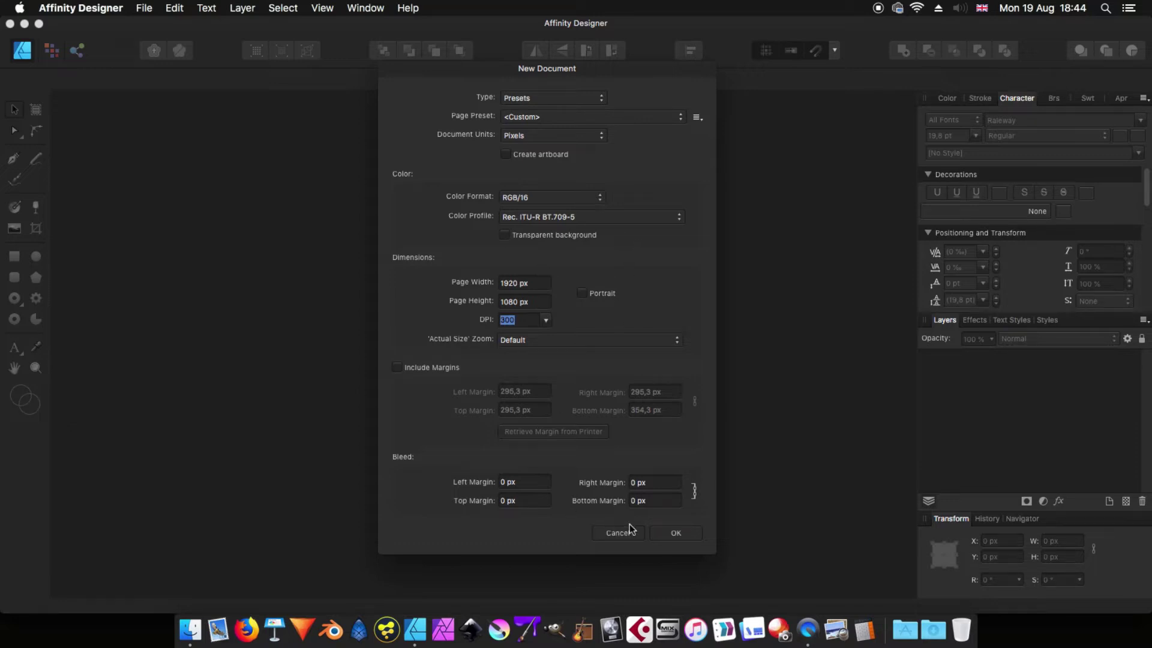
click(675, 533)
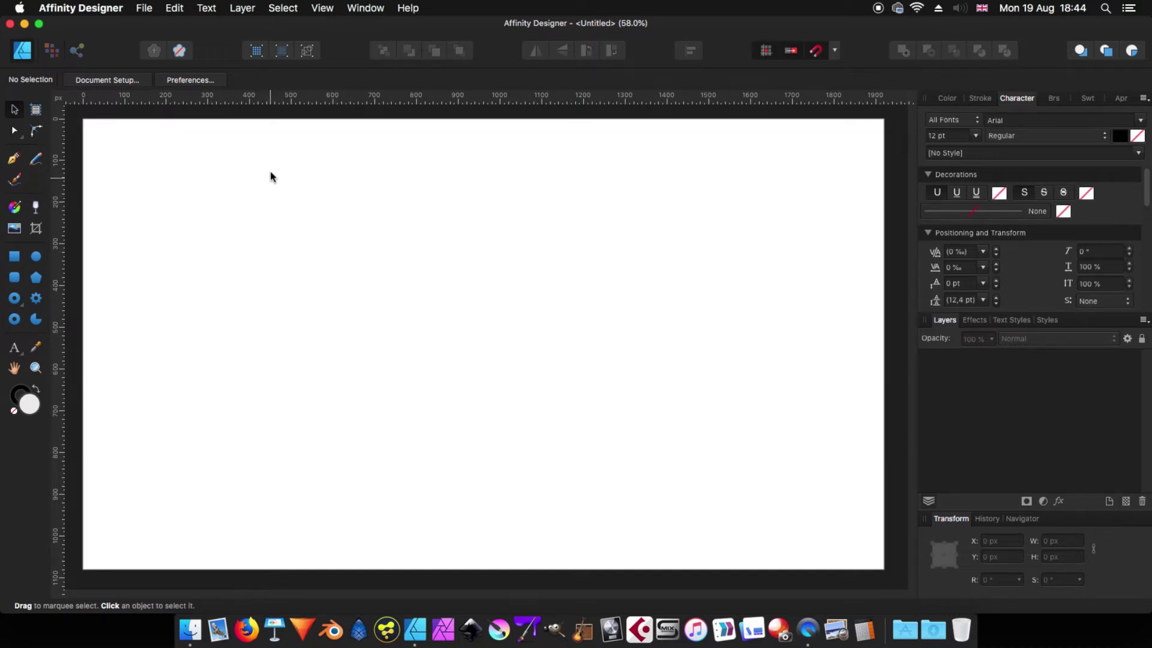
Draw a 220 × 220 px donut near the top-left and open it into a 315° to 180° arc
click(16, 322)
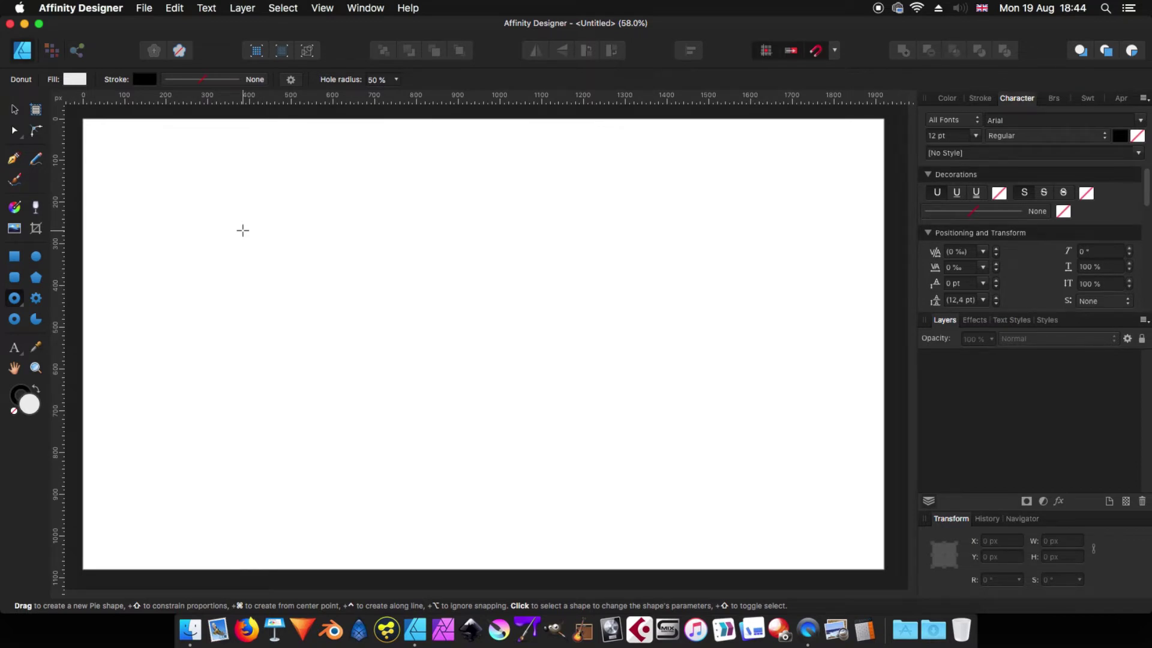
drag(243, 231, 291, 276)
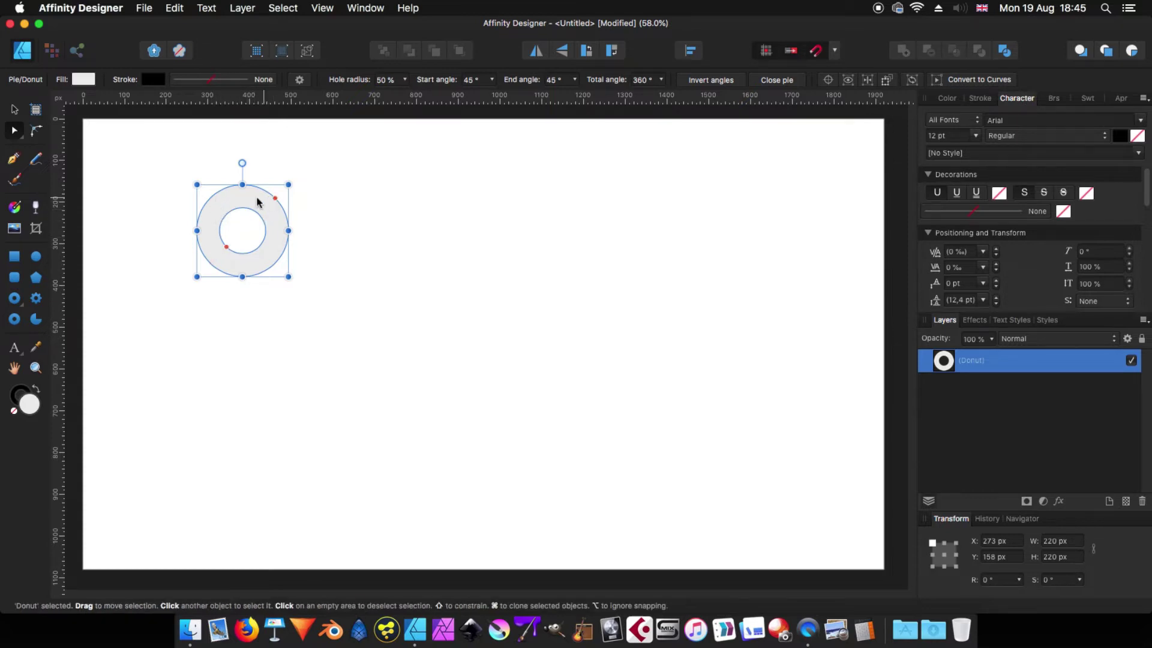
drag(268, 193, 255, 263)
drag(273, 199, 181, 234)
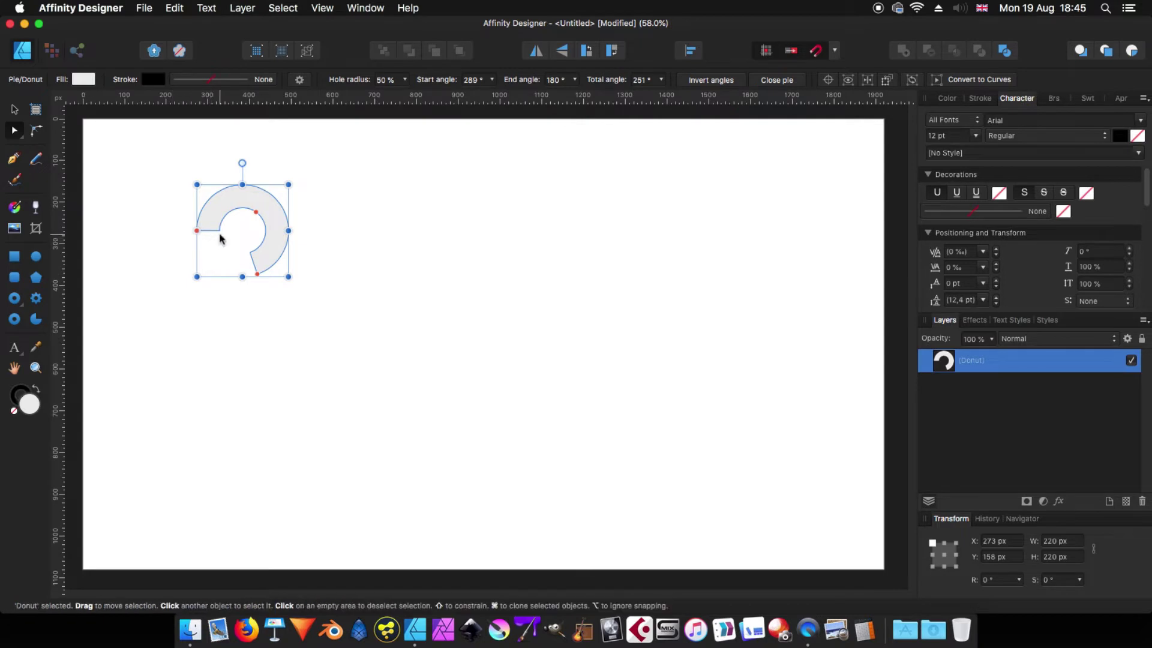
drag(256, 274, 276, 263)
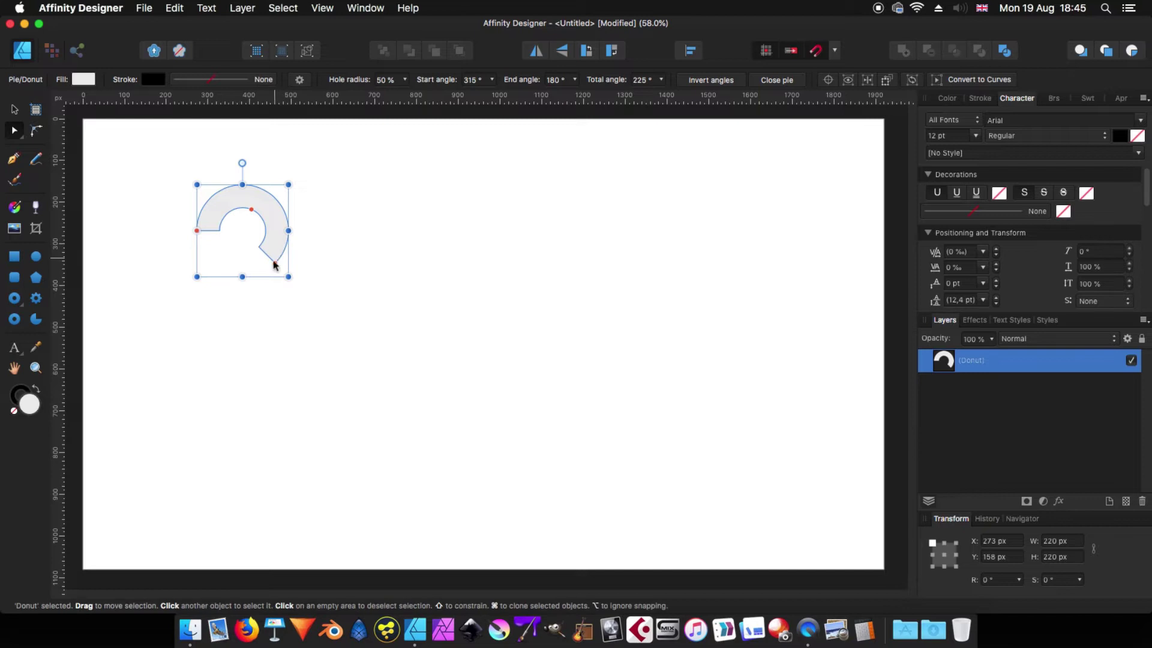
Give the arc no fill and a 1 px black stroke, then move it up to X 280, Y 69
click(84, 80)
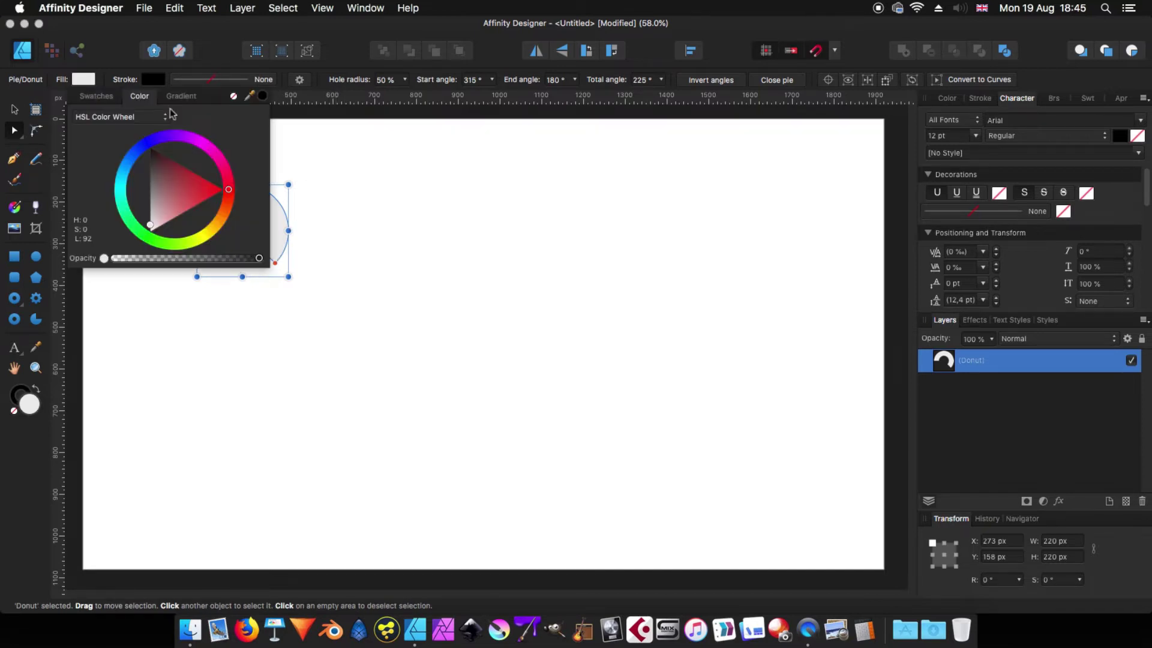
click(233, 97)
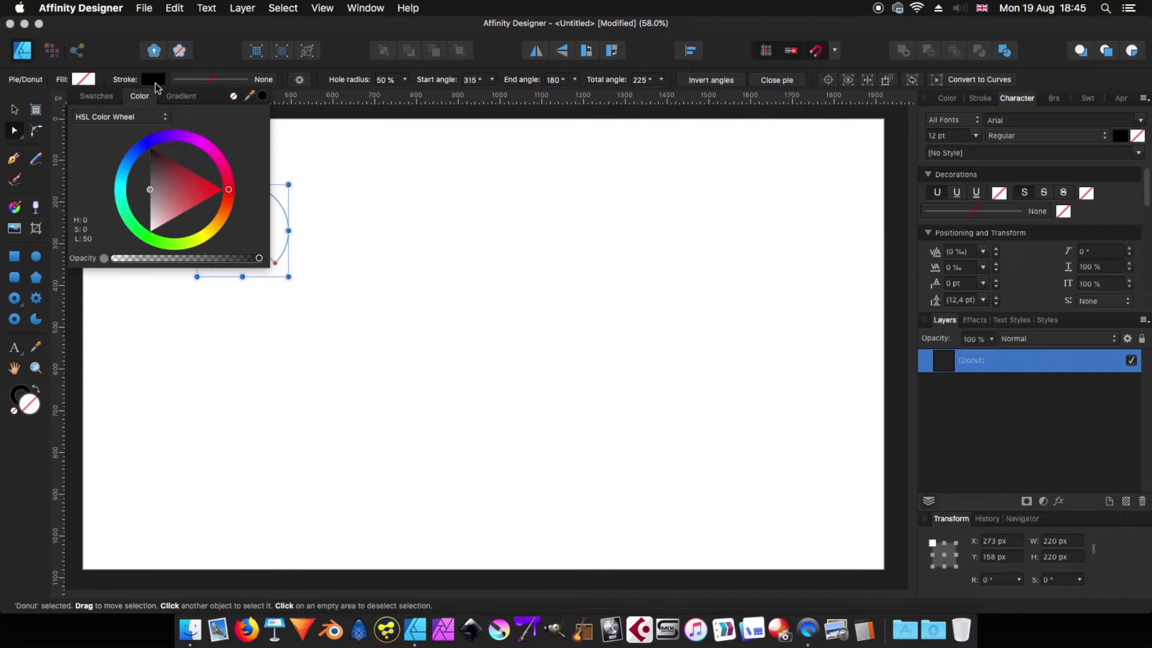
click(231, 81)
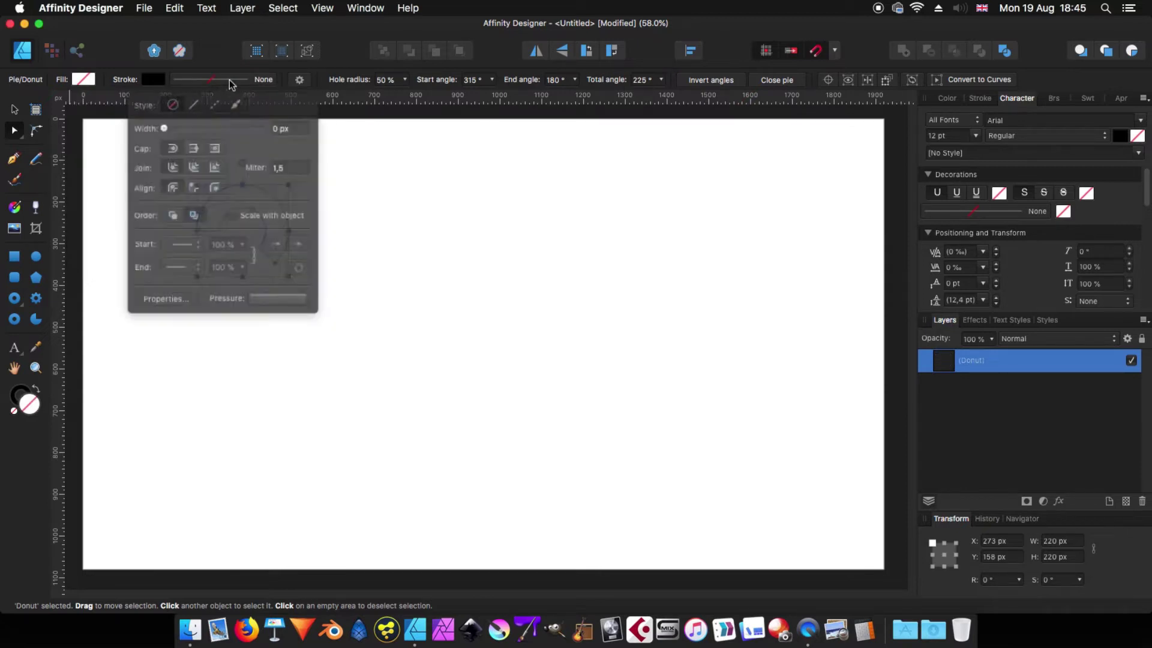
text(1)
key(Return)
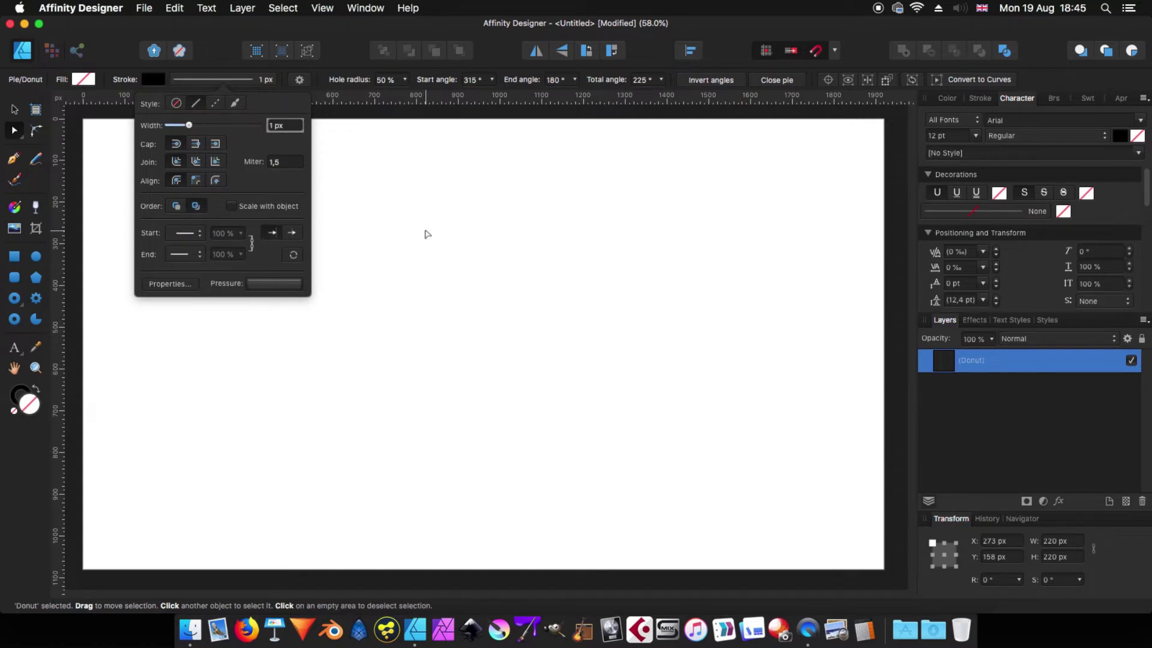
click(374, 286)
click(15, 110)
drag(287, 240, 291, 211)
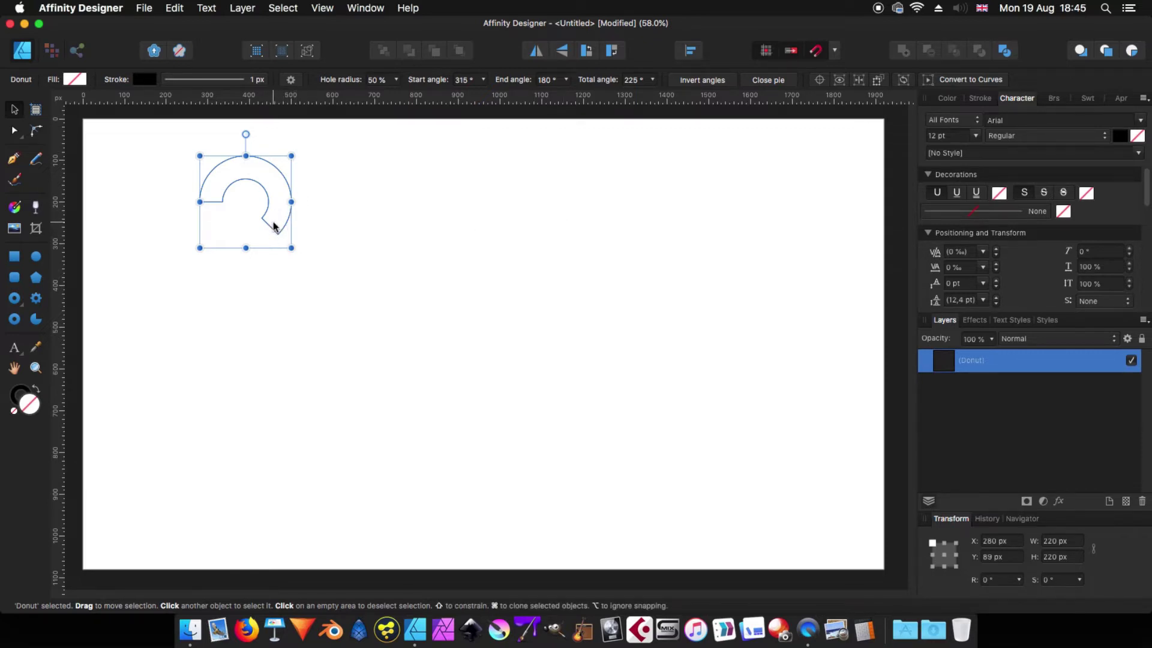
Duplicate the hook arc to the page's right side and add a horizontal guide near the top
drag(278, 226, 648, 222)
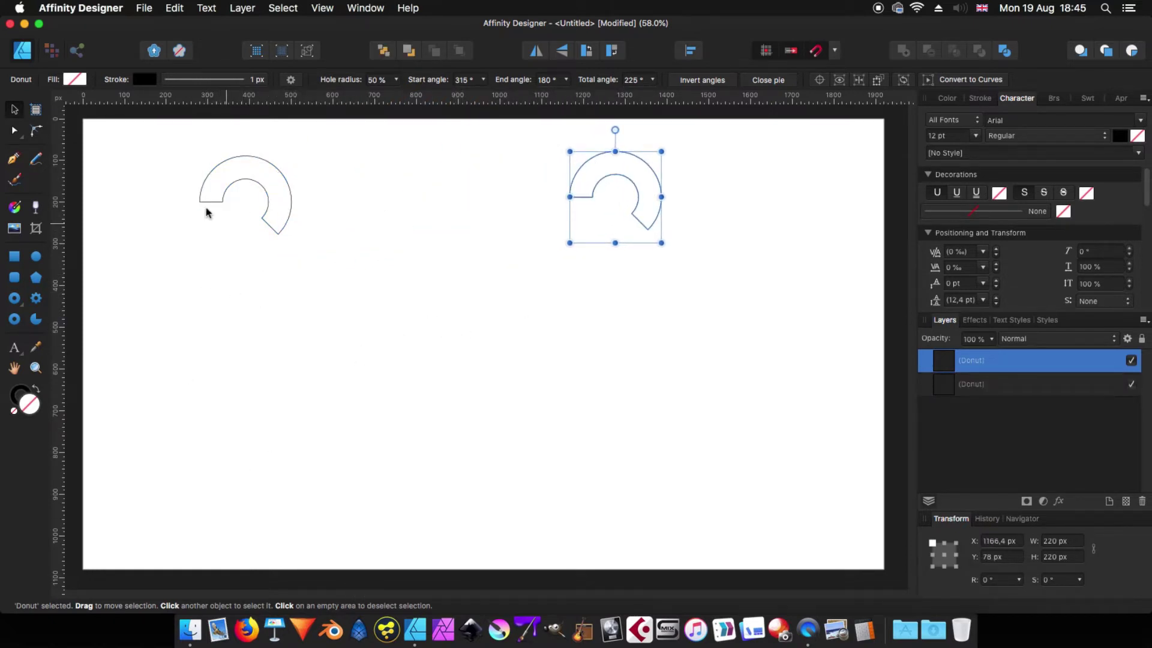
drag(204, 101, 203, 151)
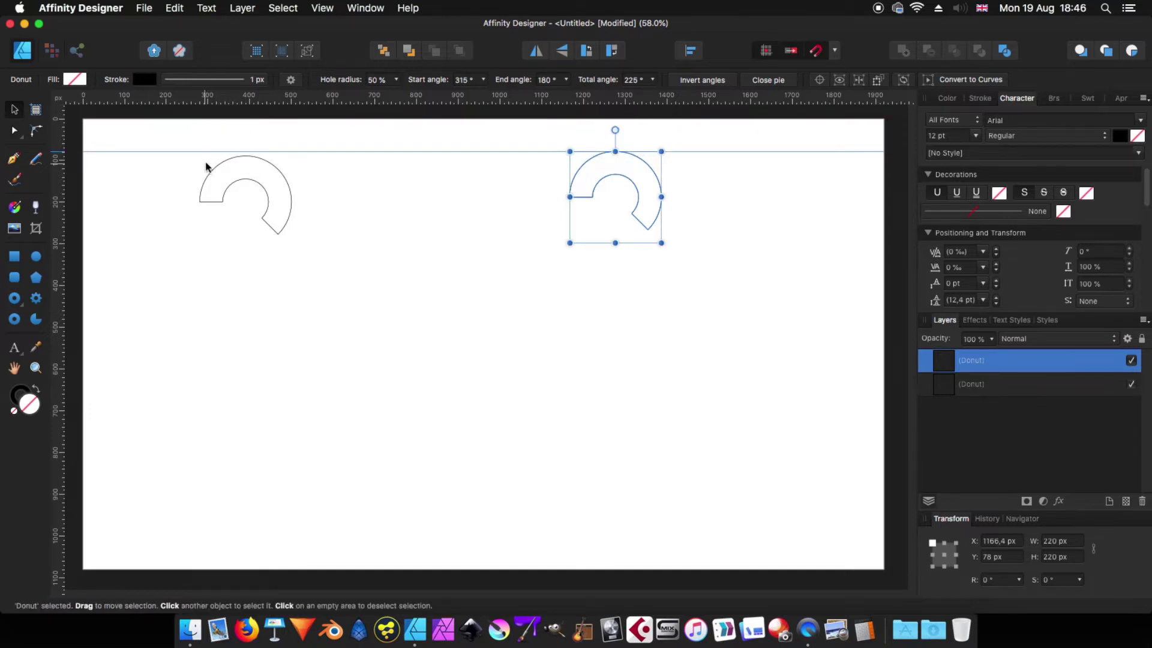
scroll(240, 174, up, 2)
drag(656, 182, 732, 244)
click(329, 329)
scroll(306, 332, down, 2)
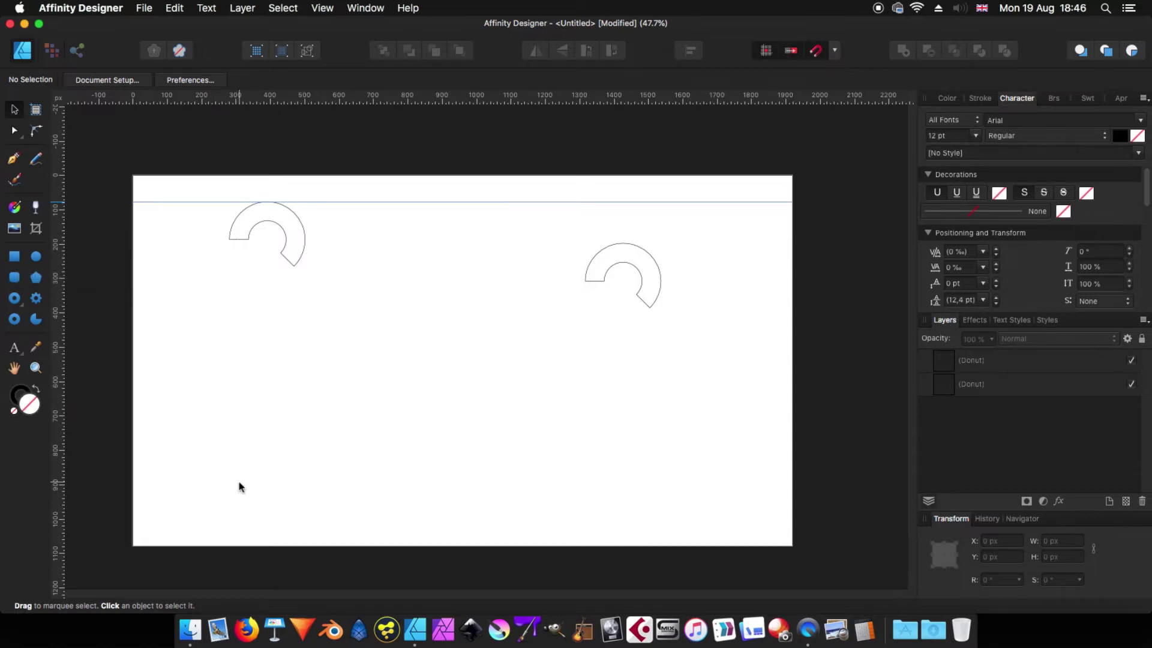
click(15, 258)
Draw a tall narrow rectangle below the left arc, extending its top up toward the arc
scroll(229, 240, up, 2)
drag(228, 243, 254, 568)
scroll(236, 257, up, 5)
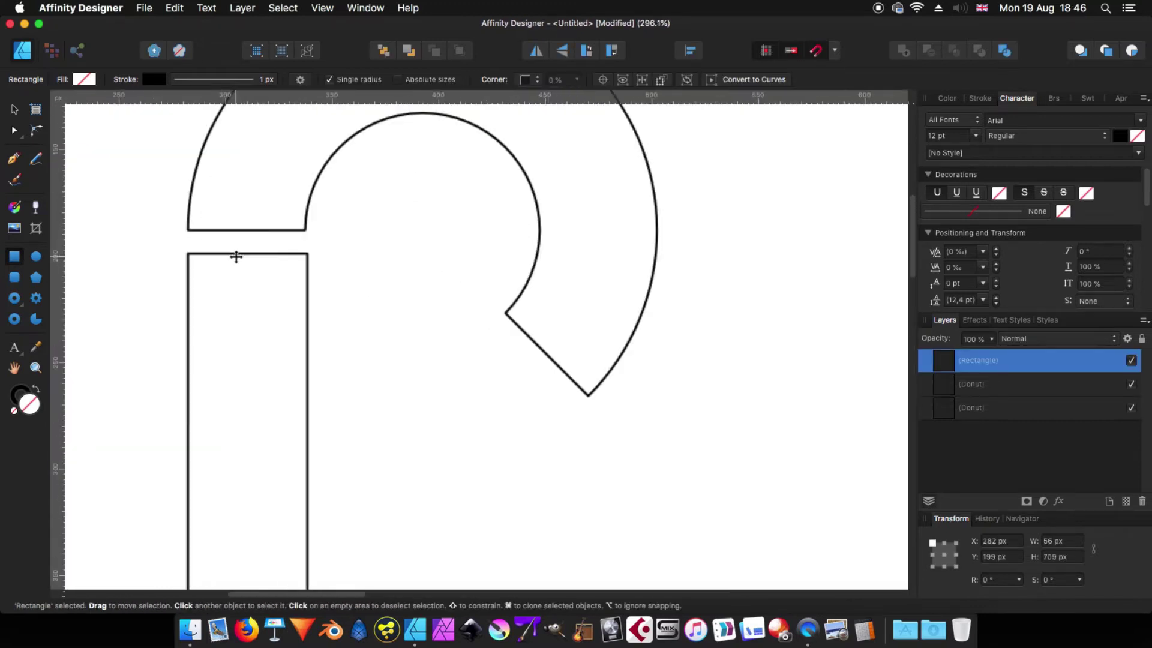
drag(247, 254, 305, 230)
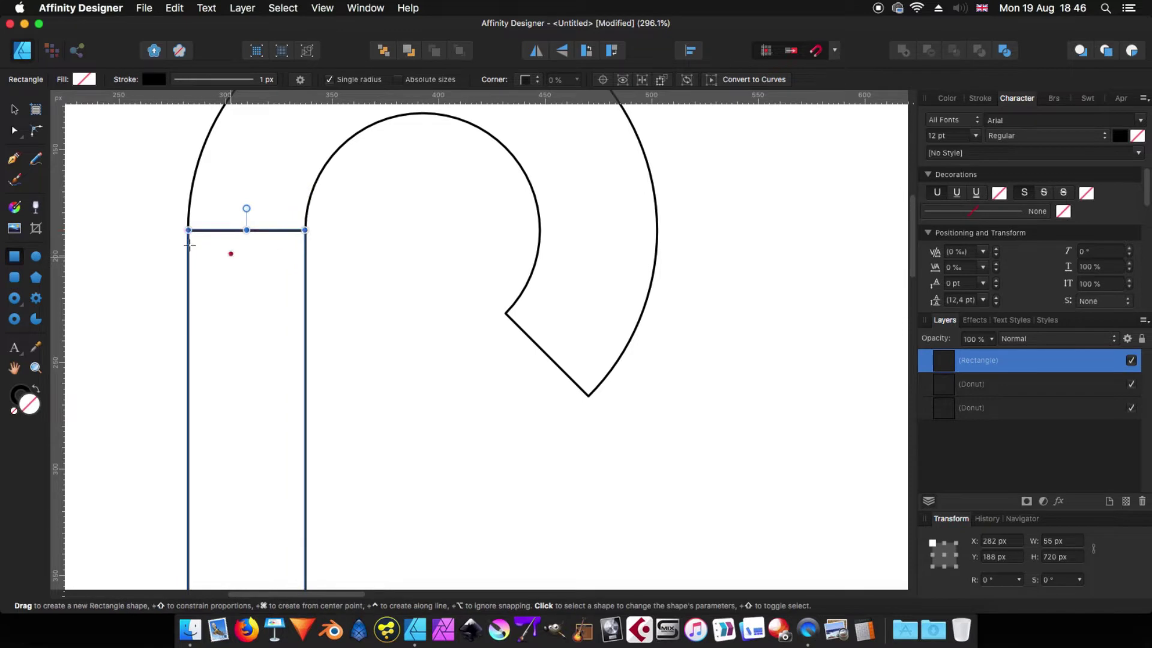
click(113, 228)
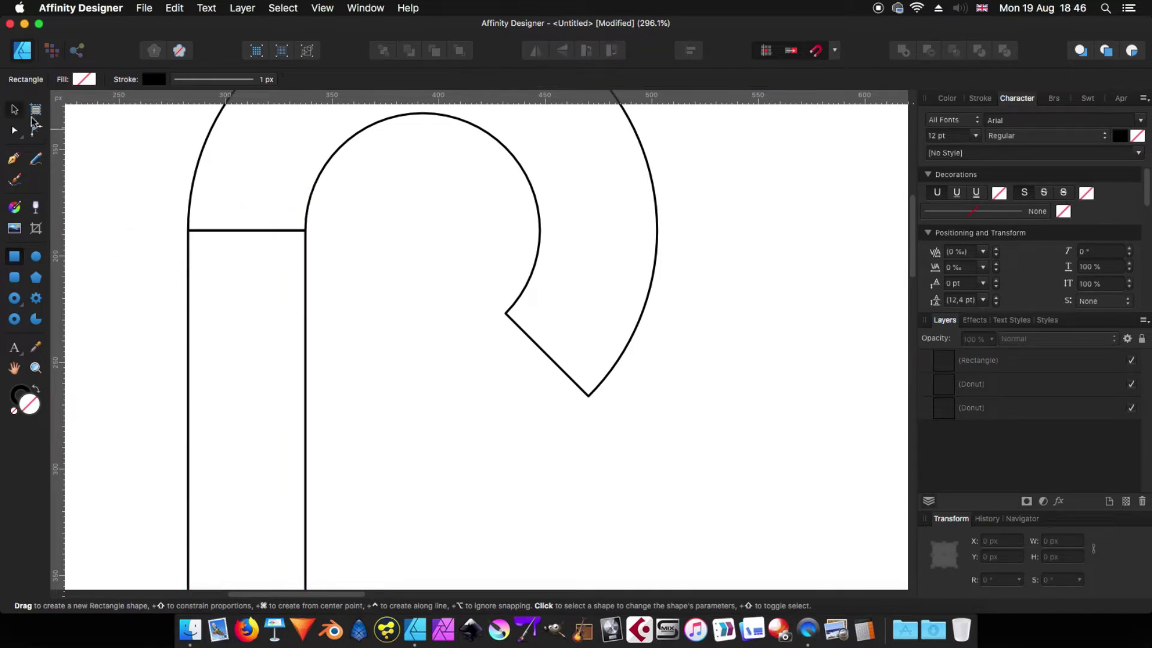
Adjust the stem to 55 × 723 px at X 282, Y 185 so it meets the hook's left end
key(v)
click(189, 262)
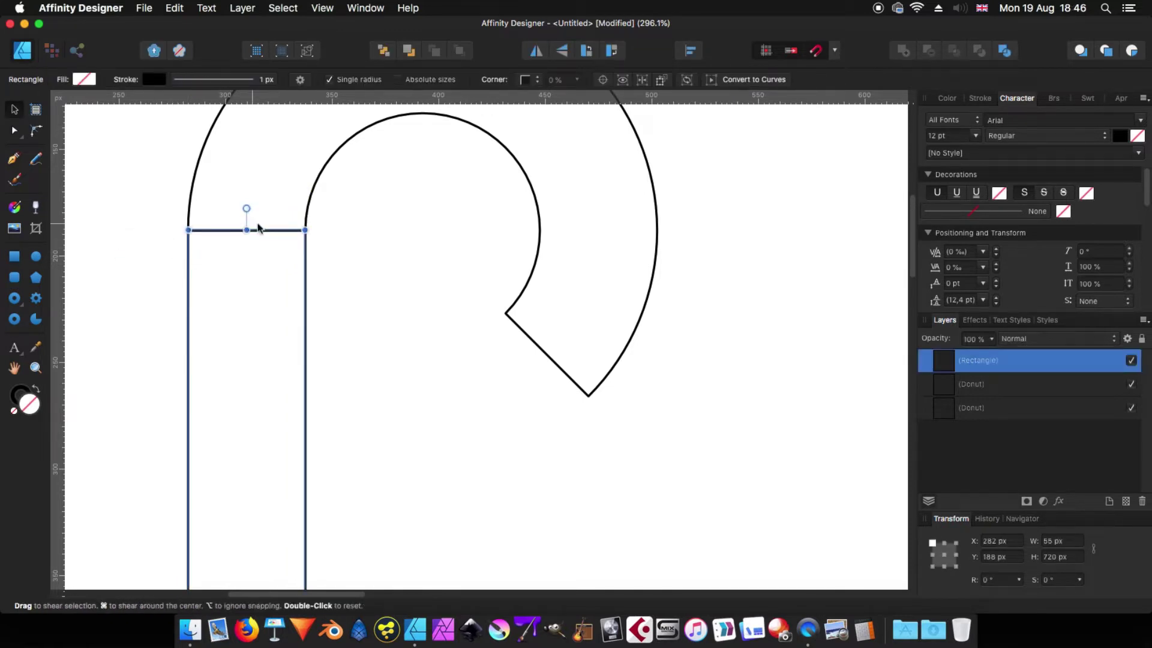
drag(248, 231, 246, 223)
click(162, 268)
scroll(221, 228, up, 5)
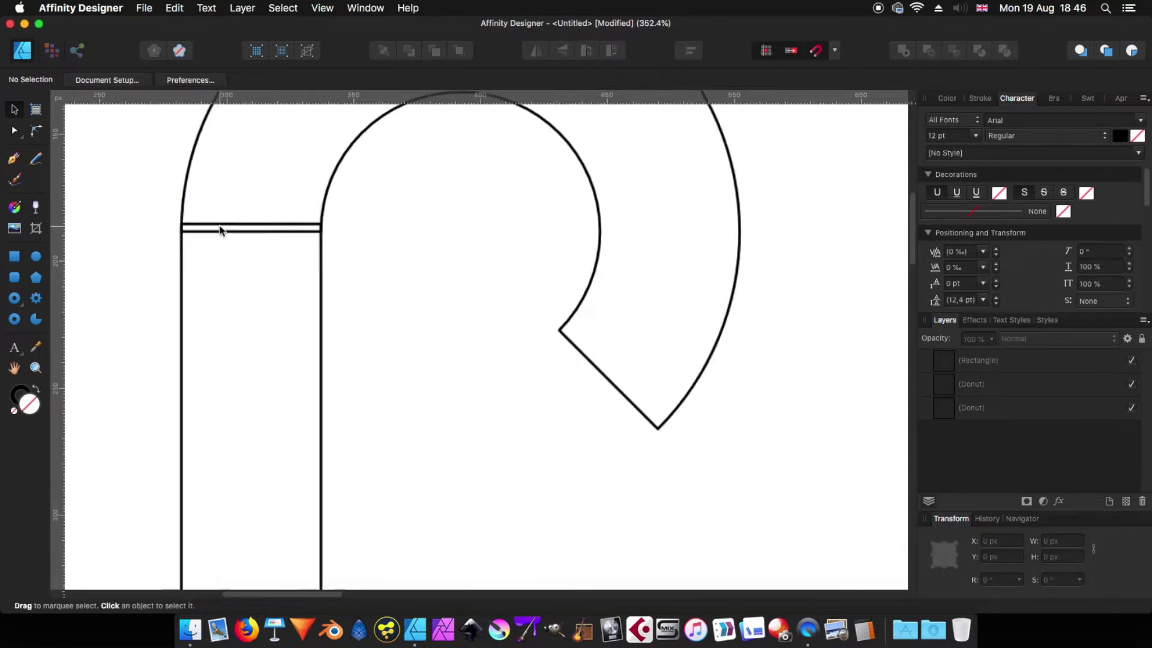
scroll(216, 230, up, 2)
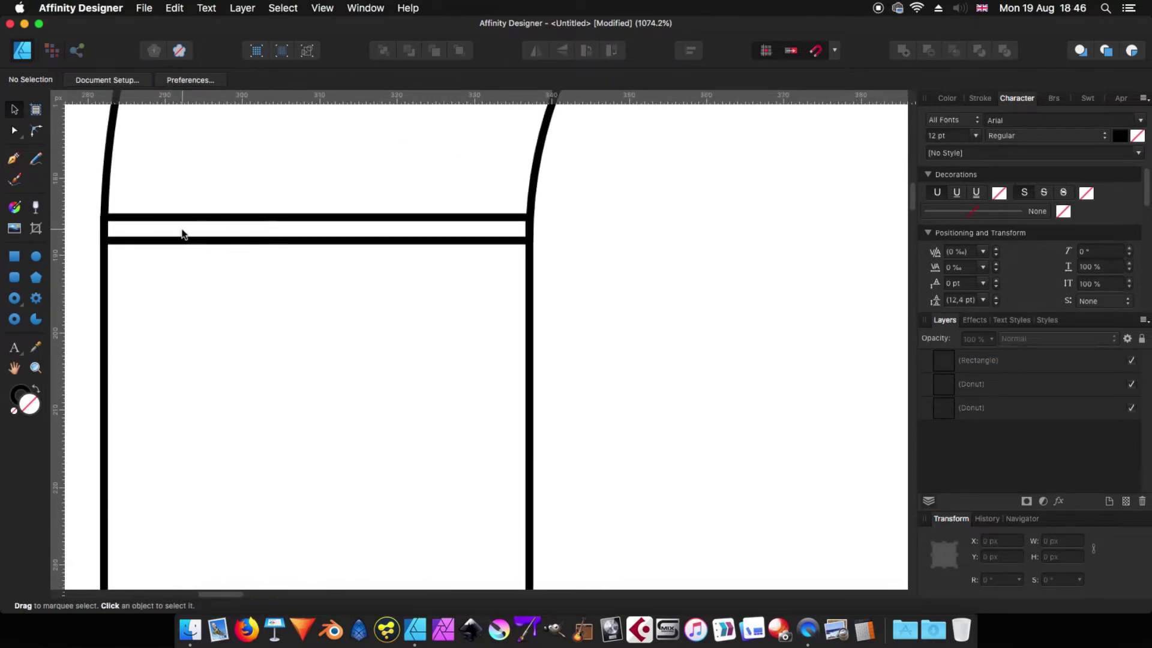
scroll(198, 233, down, 2)
scroll(202, 235, down, 12)
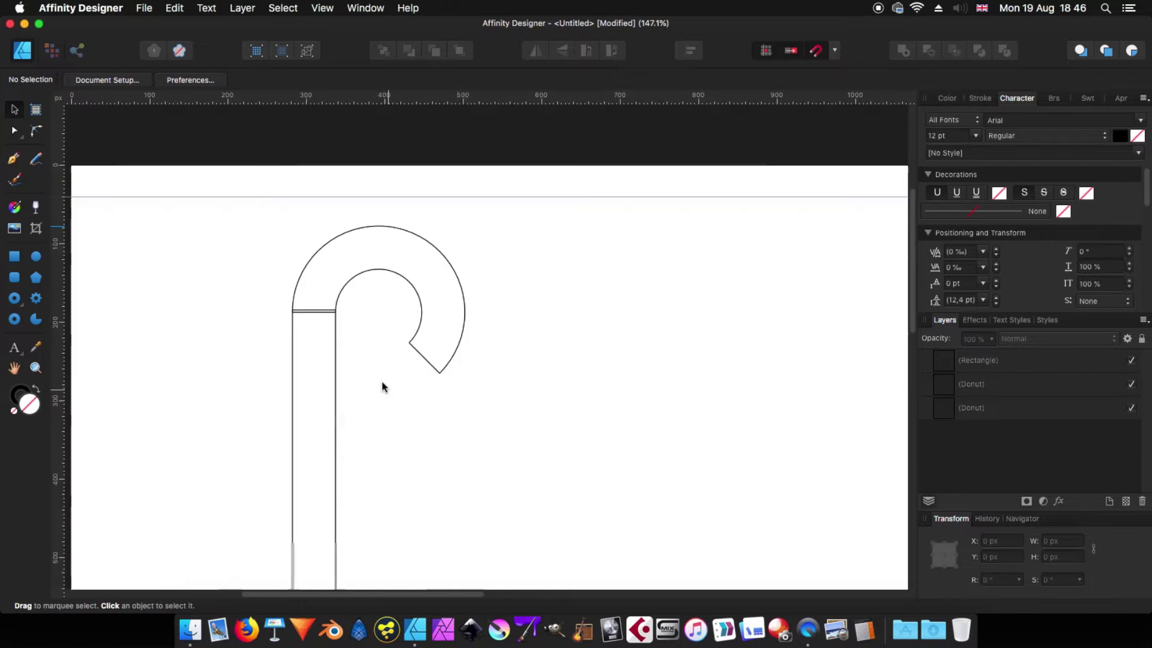
key(space)
drag(442, 479, 404, 324)
click(312, 337)
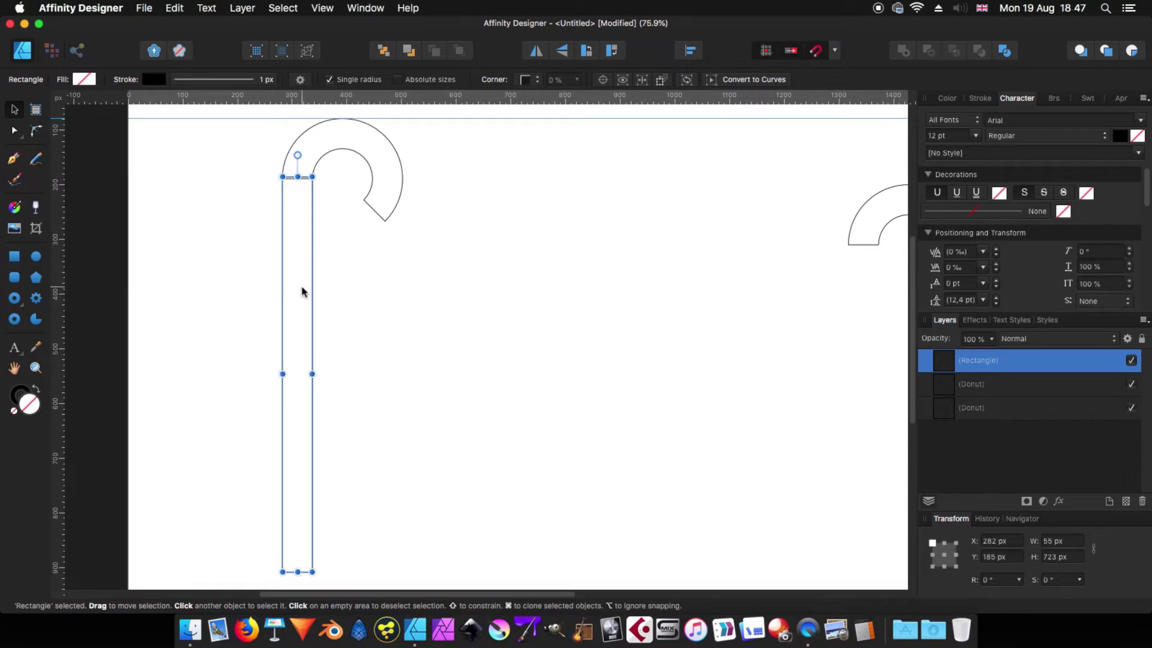
Duplicate the stem, rotate the copy to -45°, and nudge it onto the hook's right end
drag(307, 293, 467, 286)
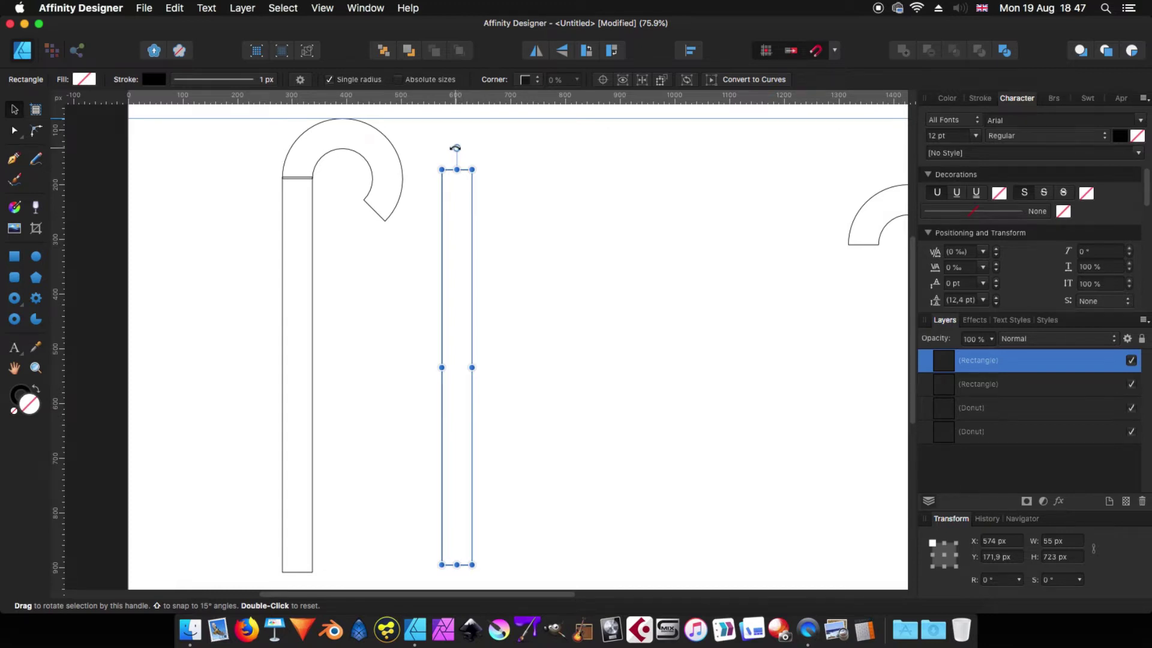
drag(455, 148, 580, 231)
drag(519, 288, 335, 274)
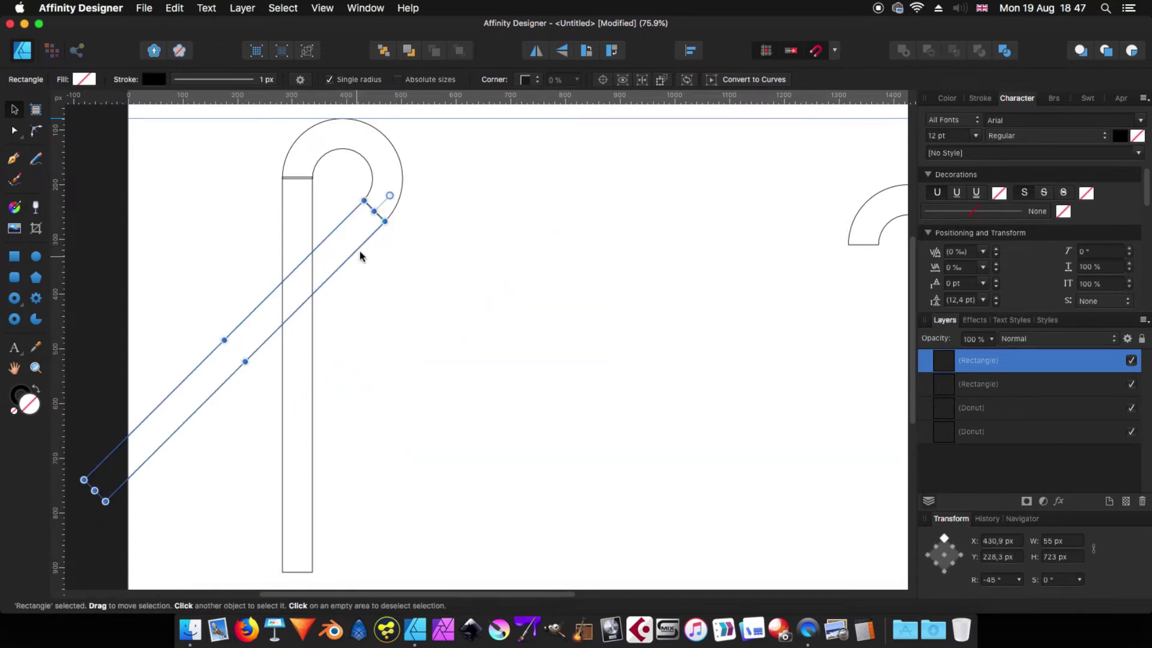
scroll(365, 218, up, 5)
scroll(365, 210, up, 4)
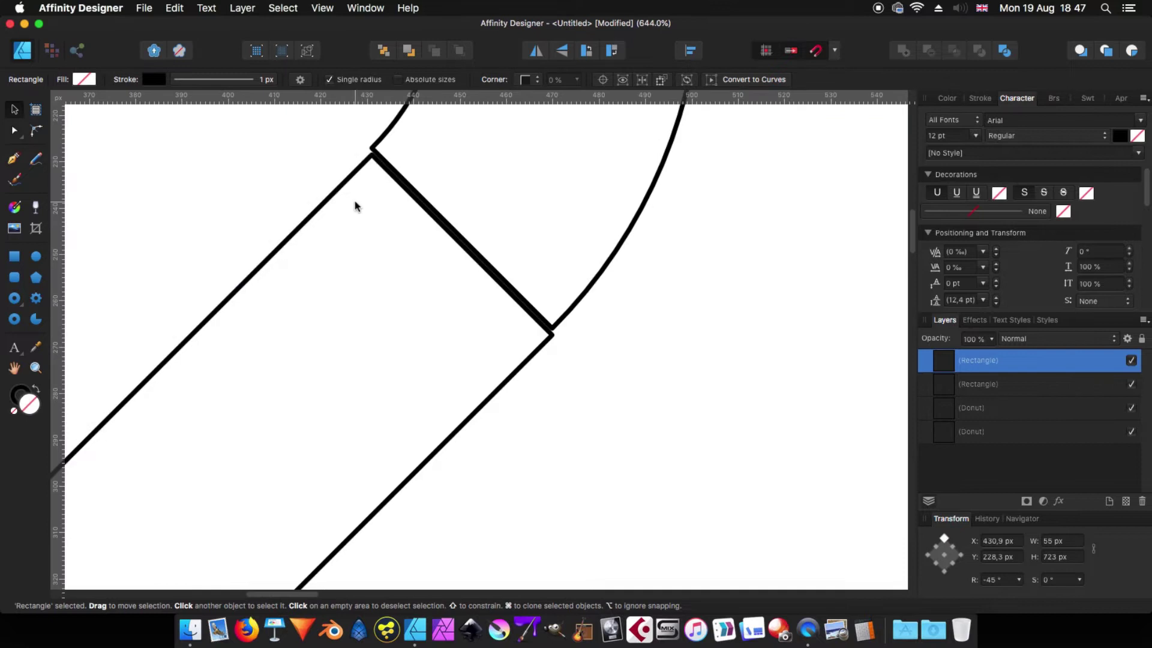
key(Right)
key(Right)
key(Up)
key(Up)
key(Left)
key(Left)
key(Right)
key(Left)
key(Right)
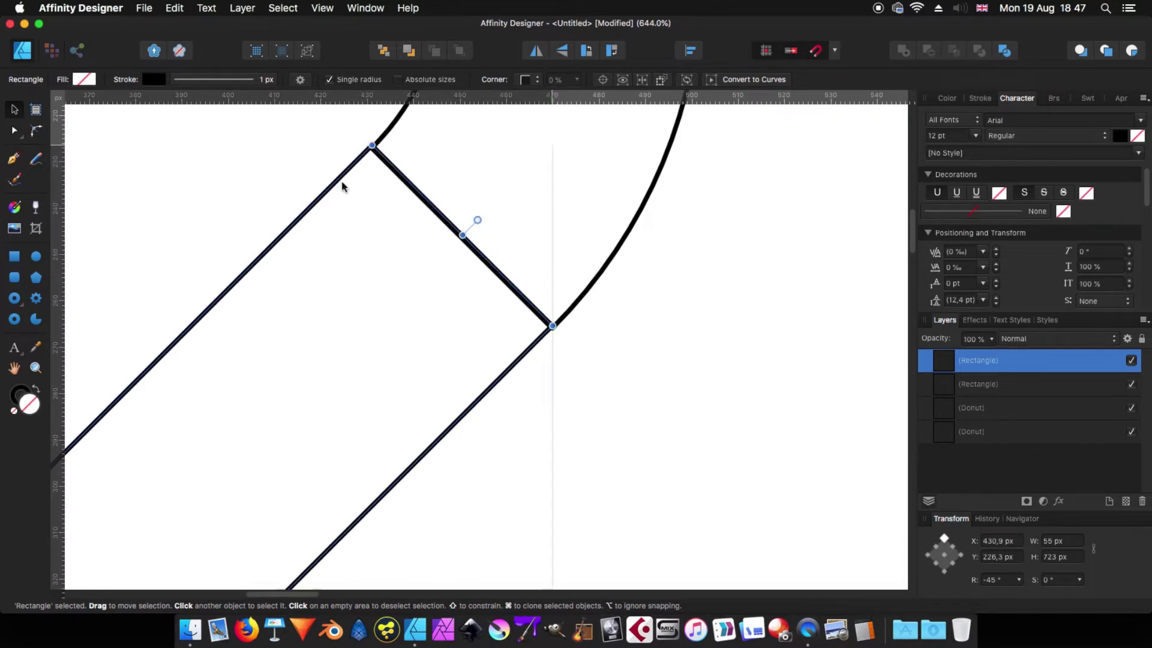
key(Left)
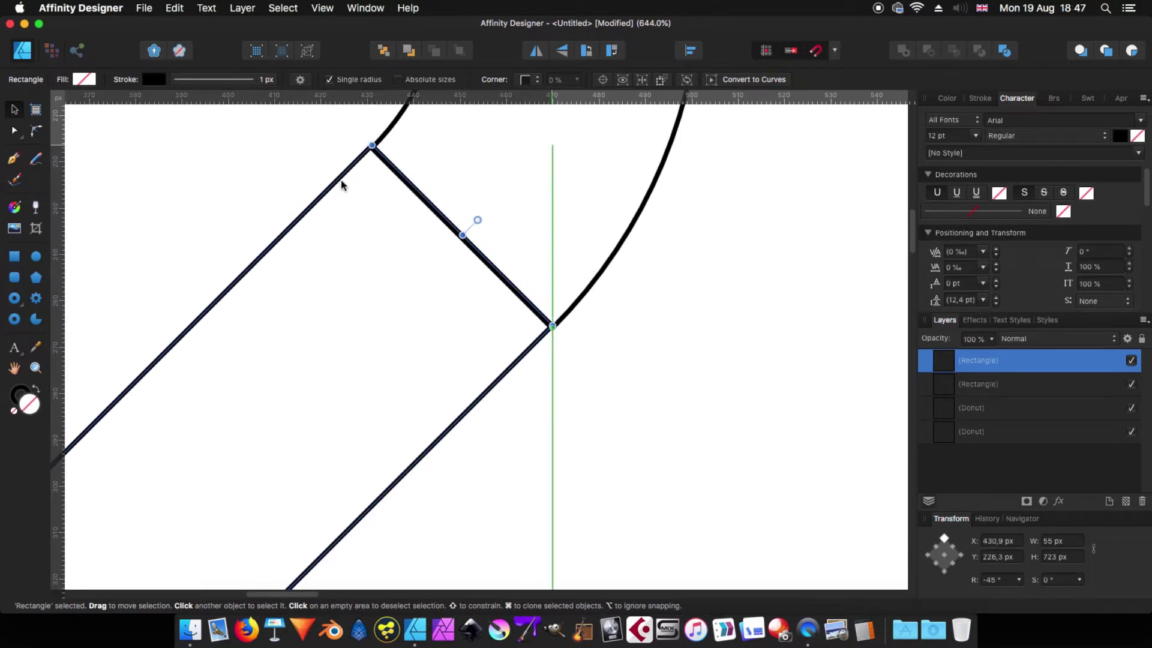
Lengthen the diagonal bar to 727.5 px so it meets the hook end, then zoom out
scroll(384, 226, up, 2)
click(303, 198)
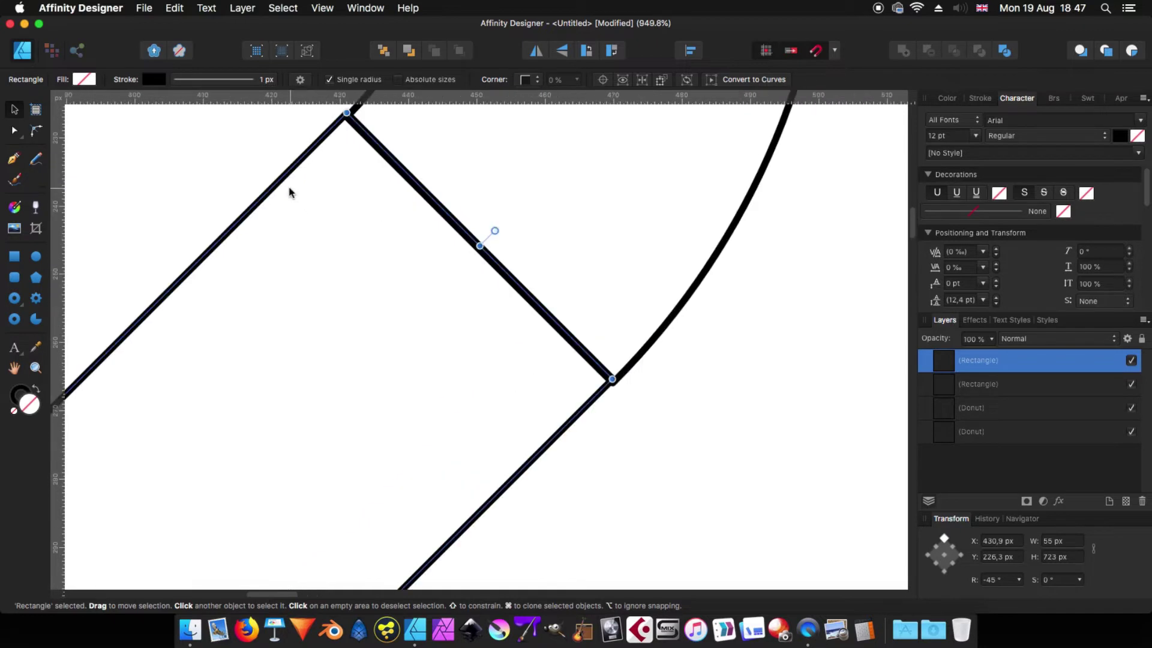
scroll(477, 335, up, 6)
scroll(477, 334, down, 13)
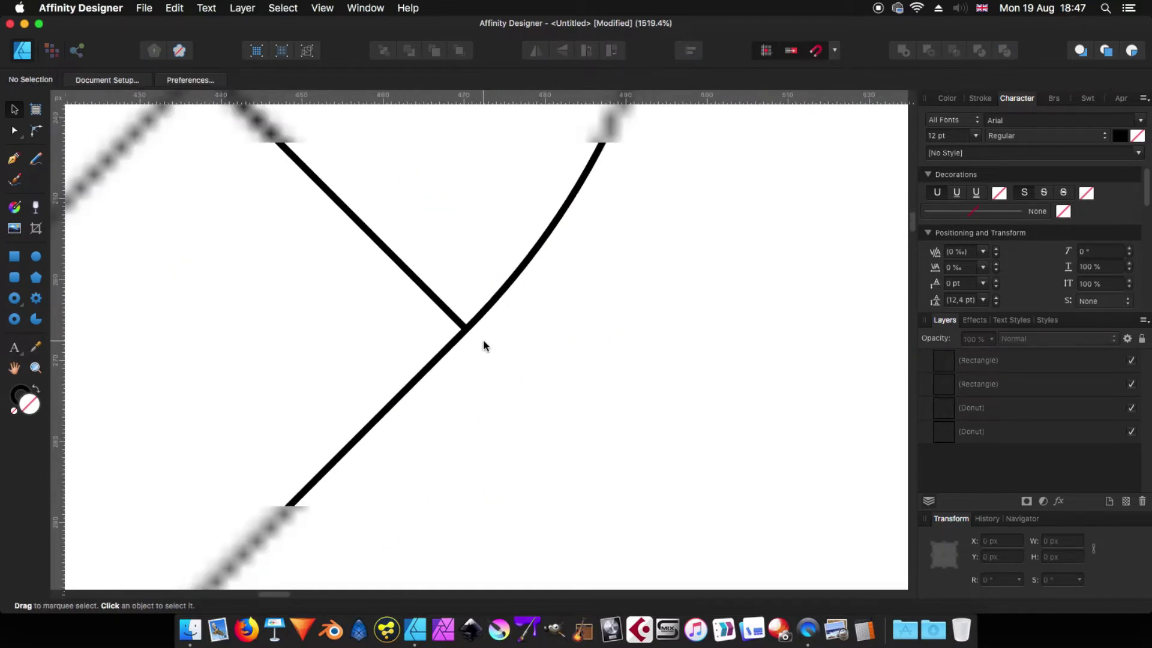
click(476, 351)
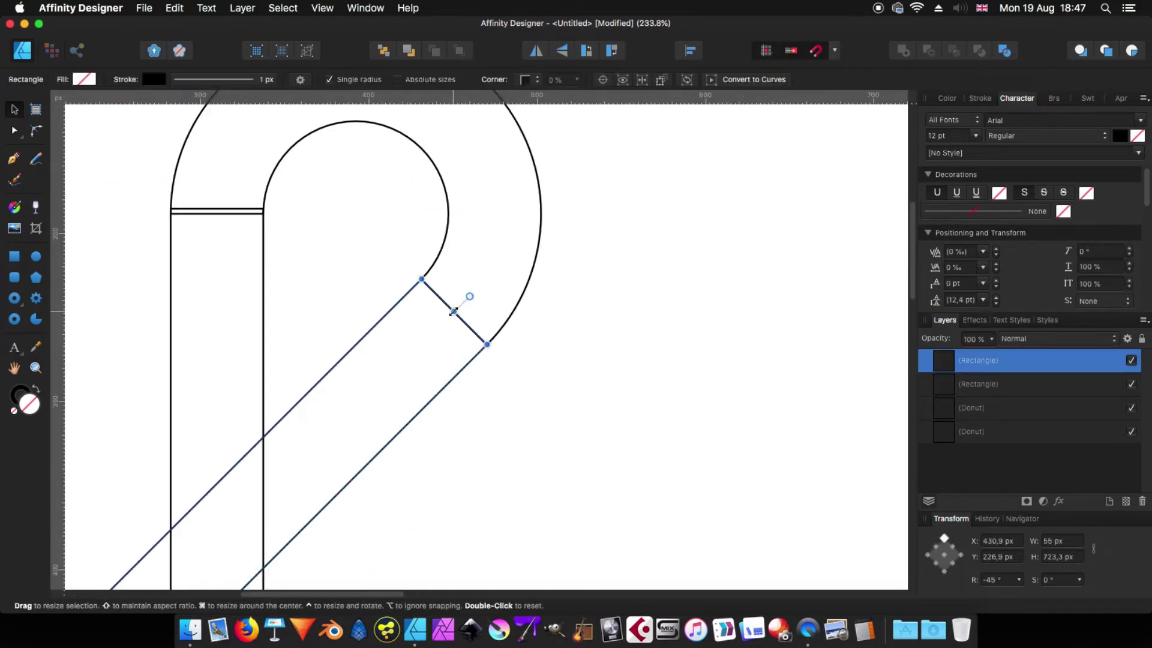
drag(454, 311, 458, 307)
scroll(531, 495, down, 6)
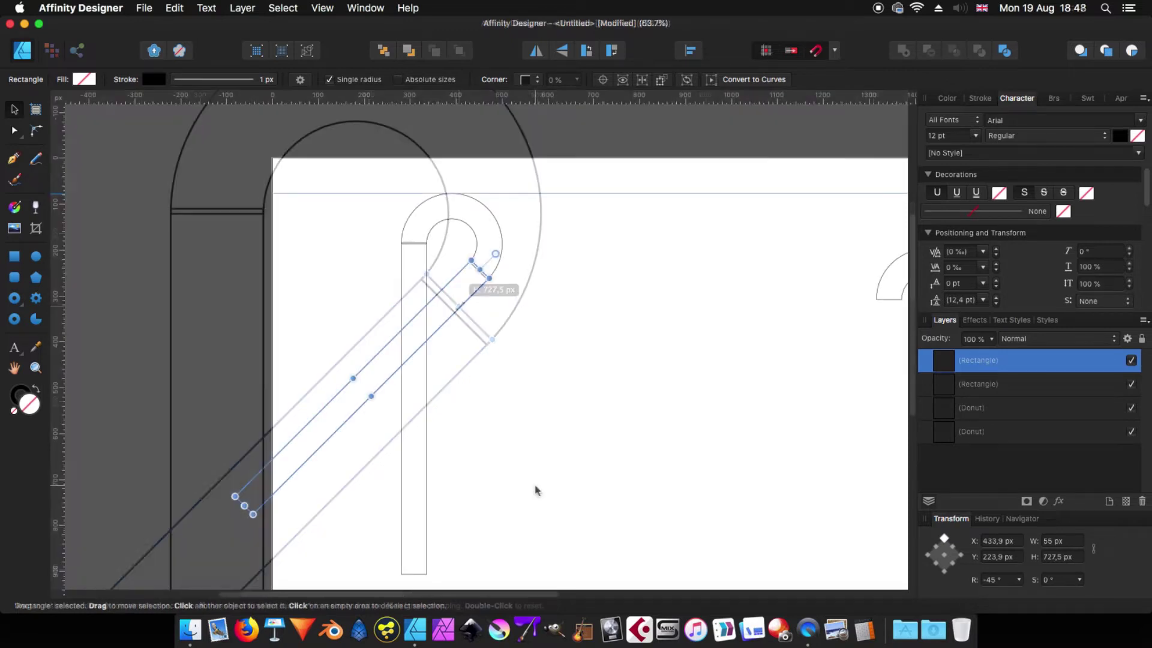
scroll(528, 497, down, 5)
scroll(525, 466, right, 1)
drag(859, 178, 582, 208)
Flip the second hook horizontally and vertically and snap it under the stem at X 337, Y 1016.8
key(Escape)
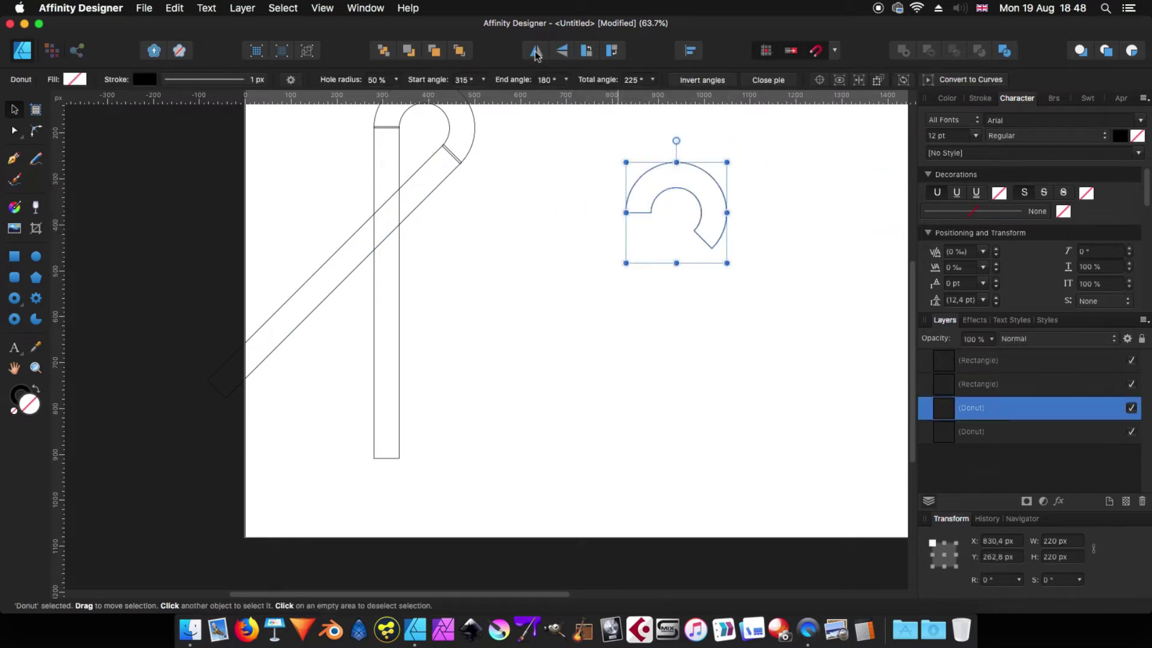
click(535, 51)
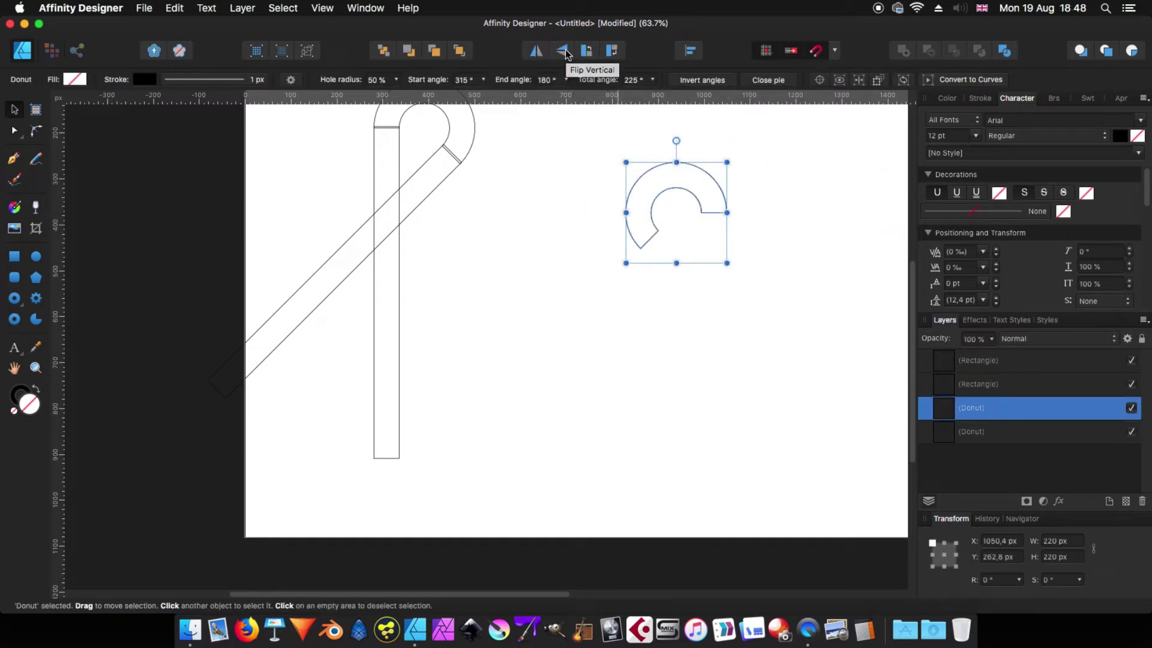
click(561, 51)
drag(688, 240, 351, 496)
drag(357, 487, 355, 486)
scroll(379, 489, up, 10)
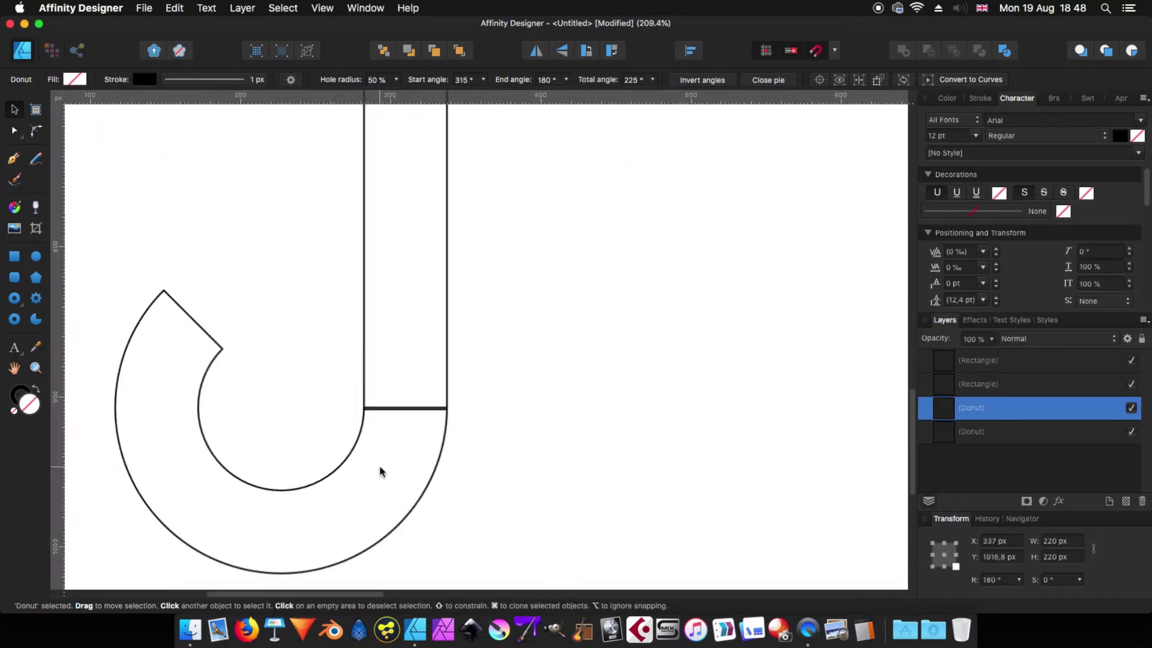
scroll(489, 359, down, 10)
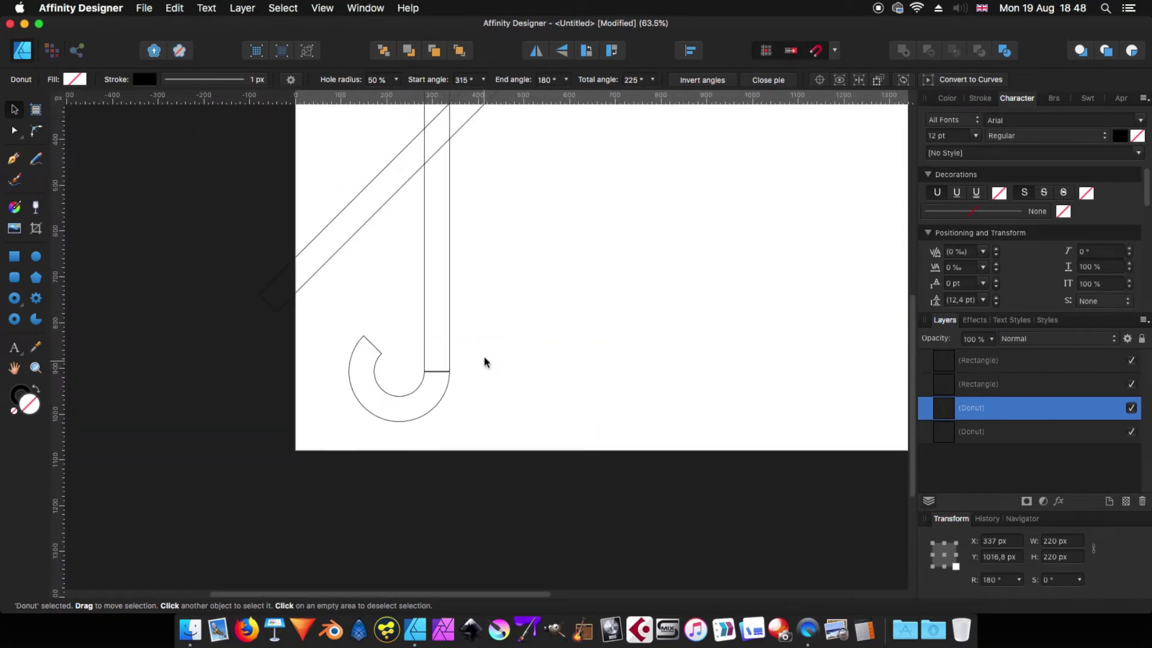
drag(501, 342, 488, 423)
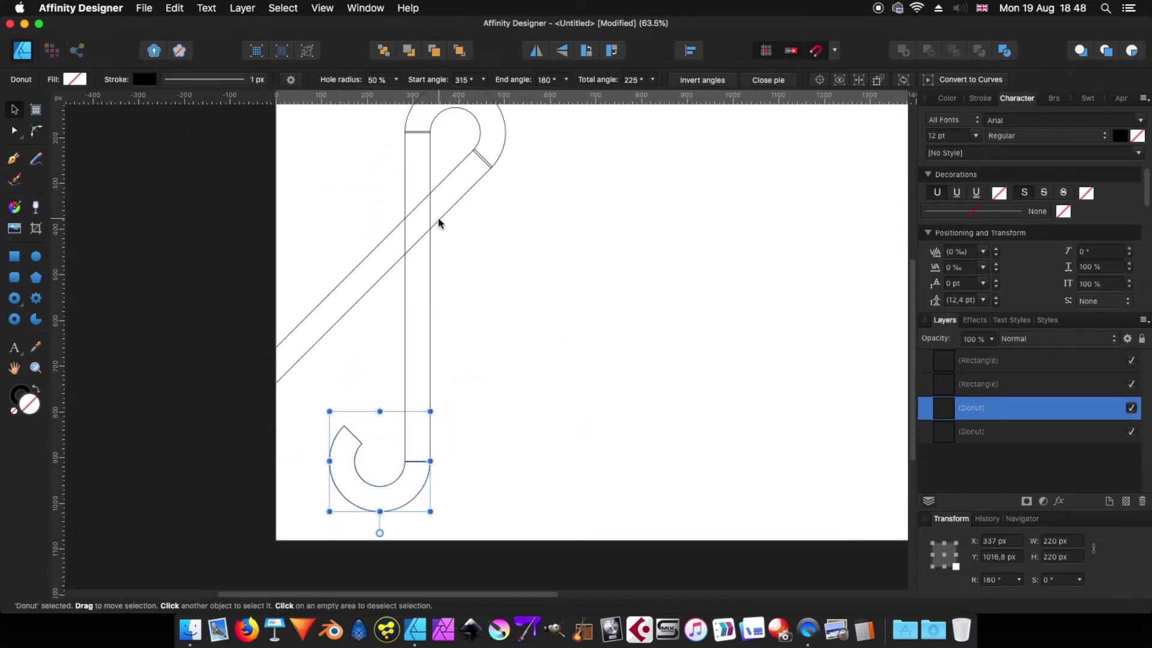
click(438, 223)
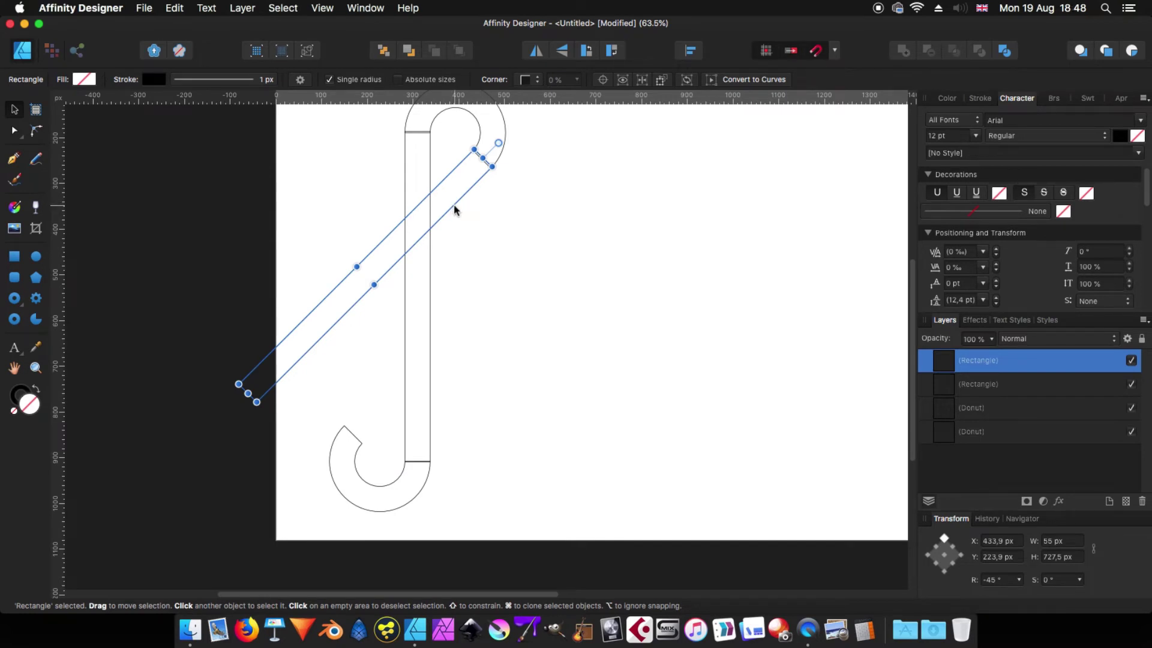
Clone the diagonal bar and snap the copy to the bottom hook's open end
drag(457, 211, 556, 249)
scroll(411, 352, up, 8)
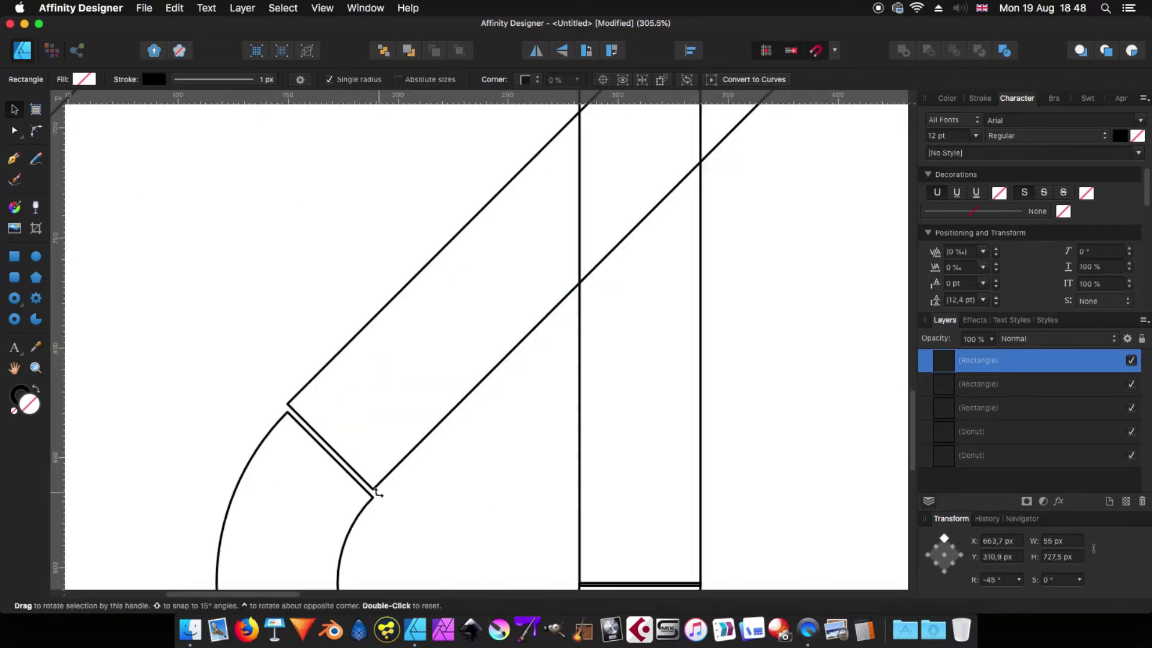
scroll(378, 492, up, 4)
drag(378, 491, 378, 503)
click(420, 503)
scroll(248, 344, up, 8)
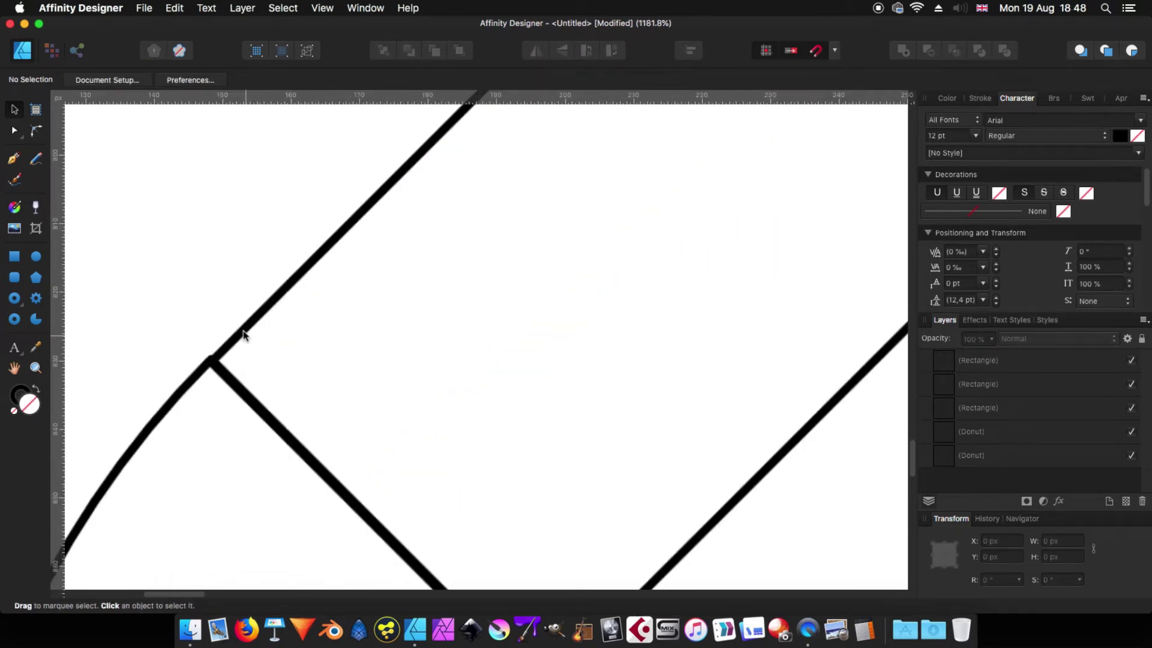
Align the copied bar's corner flush with the bottom hook's edge to close the joint gap
click(213, 365)
drag(213, 365, 211, 361)
click(519, 443)
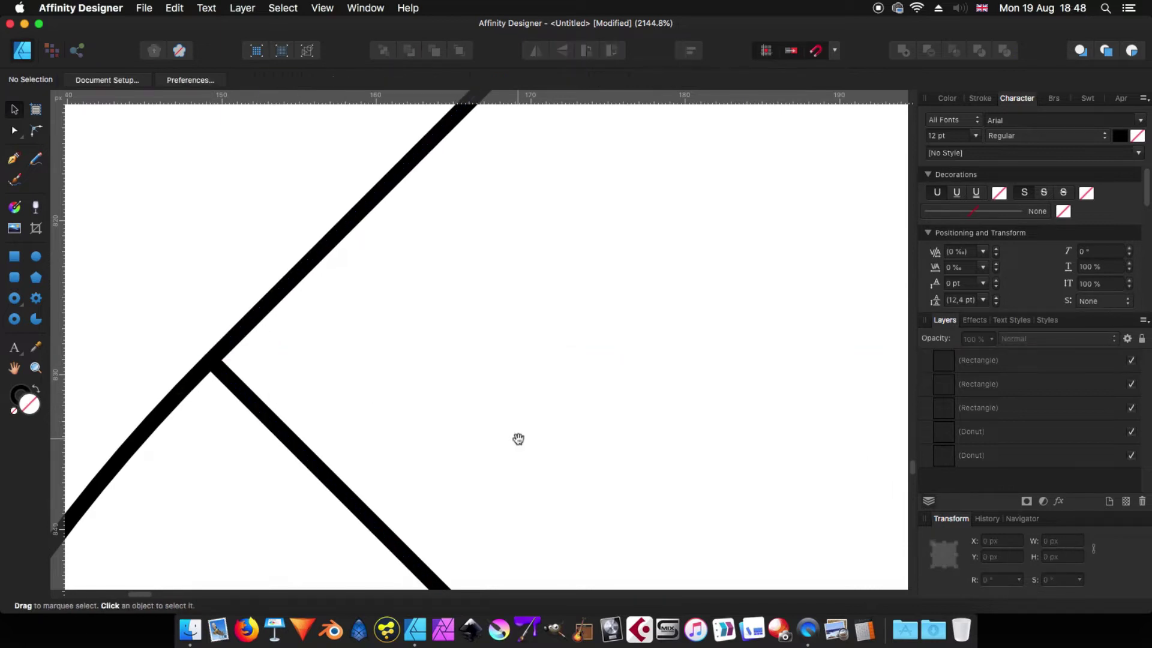
scroll(517, 442, down, 10)
scroll(516, 442, right, 5)
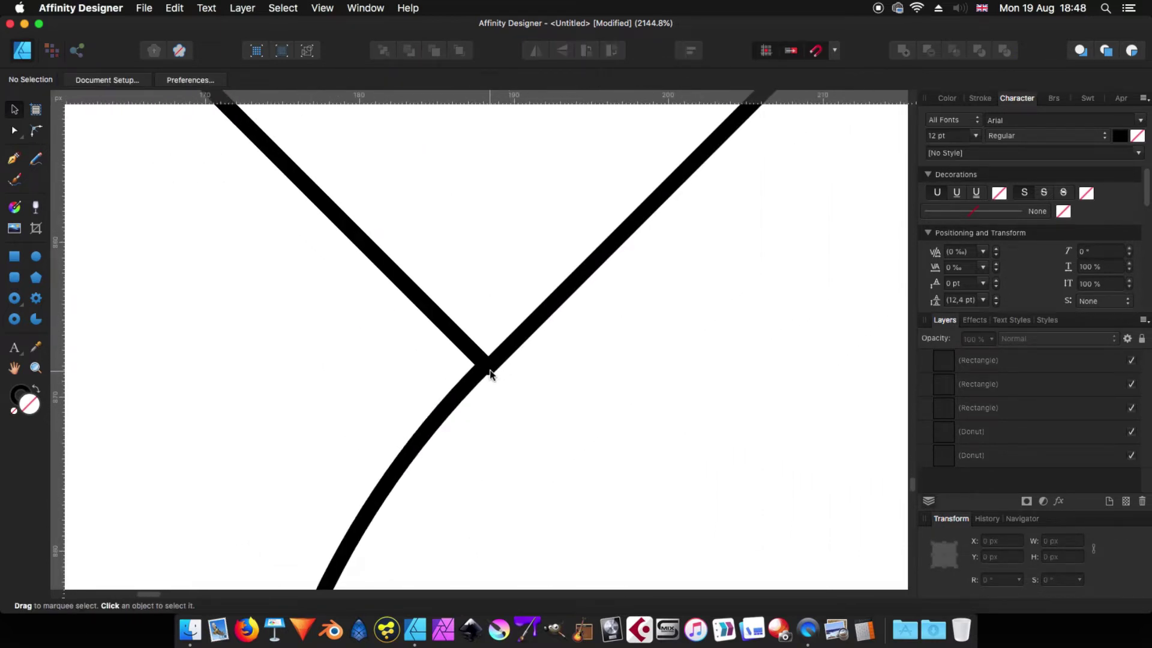
click(490, 373)
drag(486, 362, 486, 363)
click(528, 381)
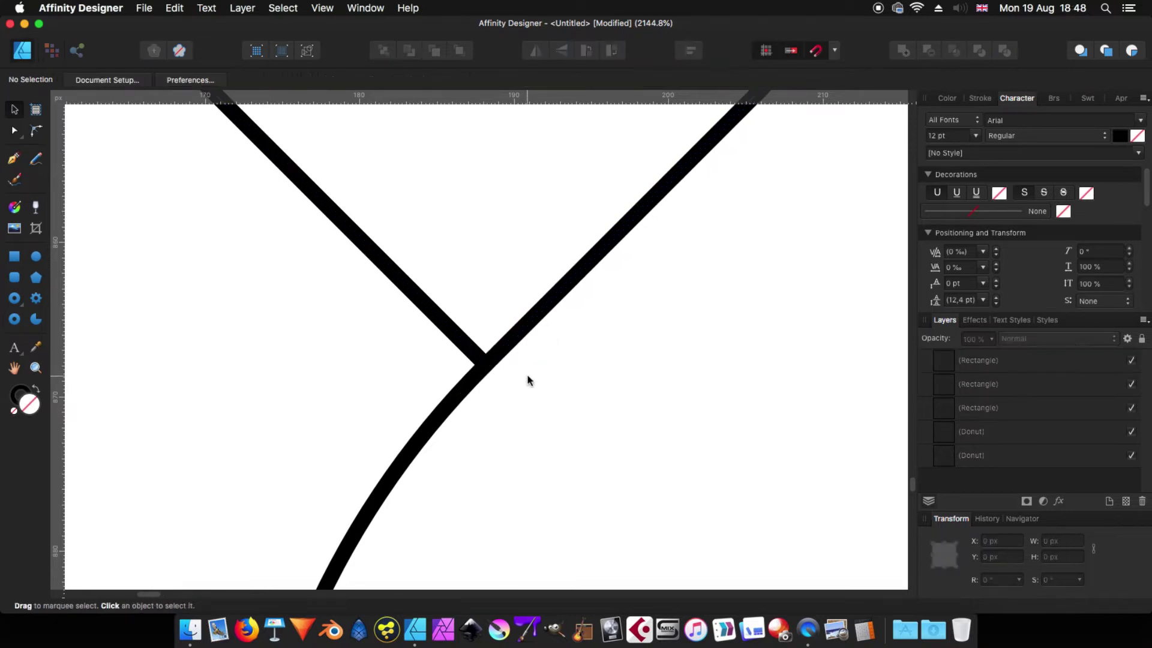
click(536, 324)
Lengthen the copied bar slightly to 728.7 px and check its upper end
scroll(491, 341, down, 3)
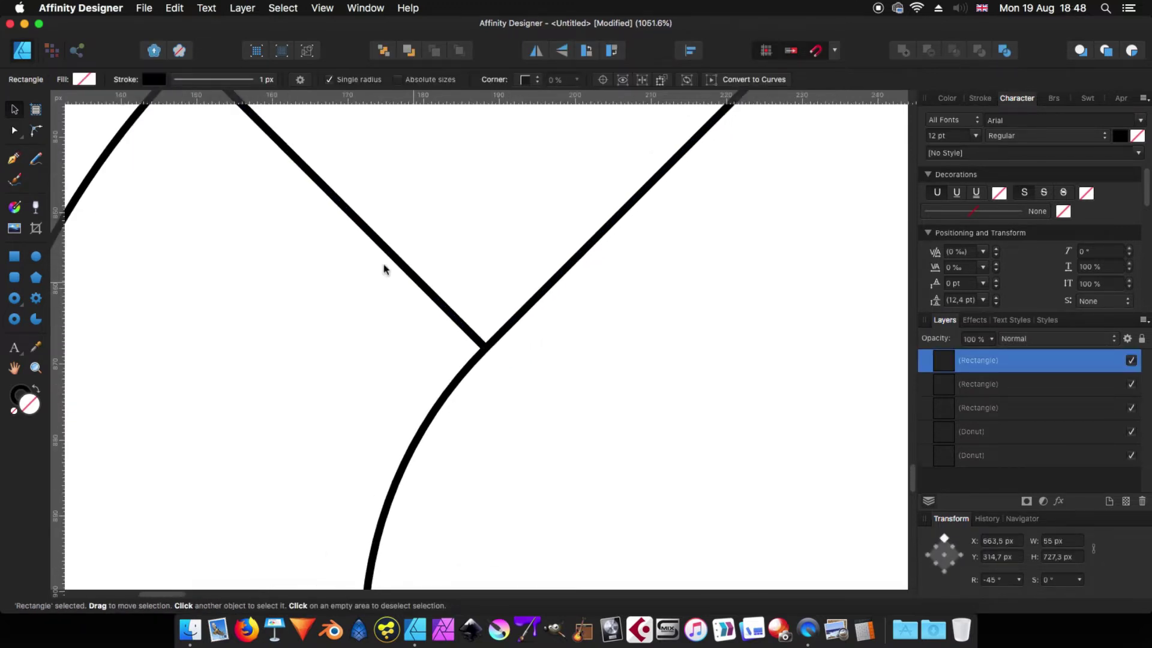
drag(334, 204, 330, 199)
scroll(517, 348, down, 3)
scroll(522, 348, down, 2)
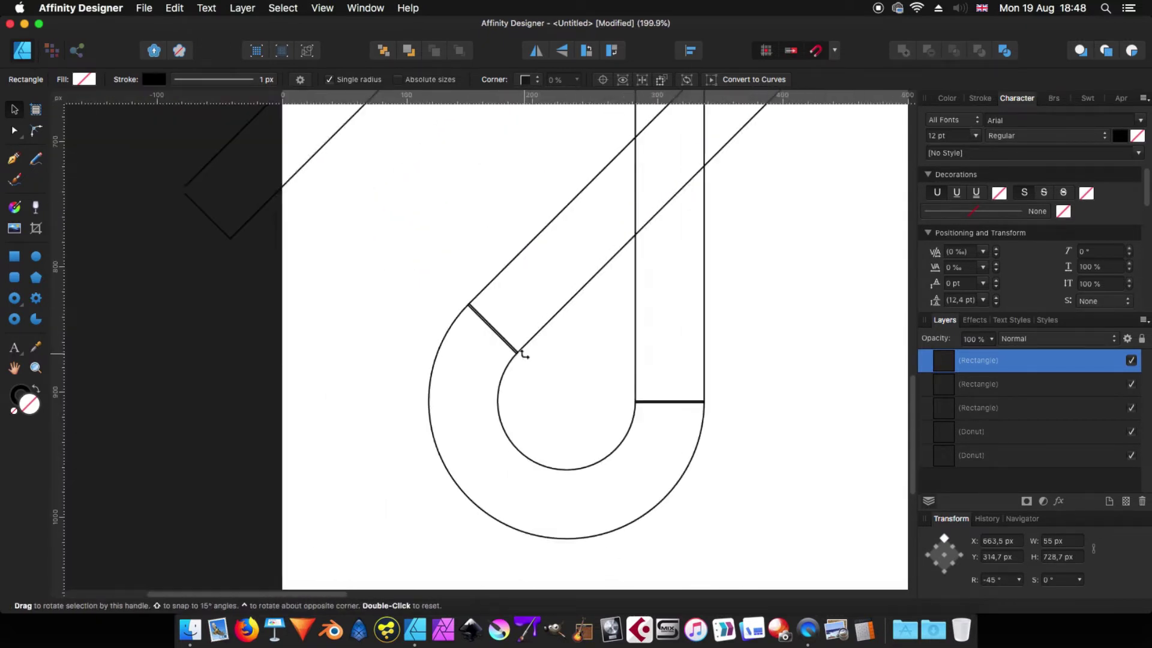
scroll(769, 342, down, 3)
drag(779, 342, 584, 432)
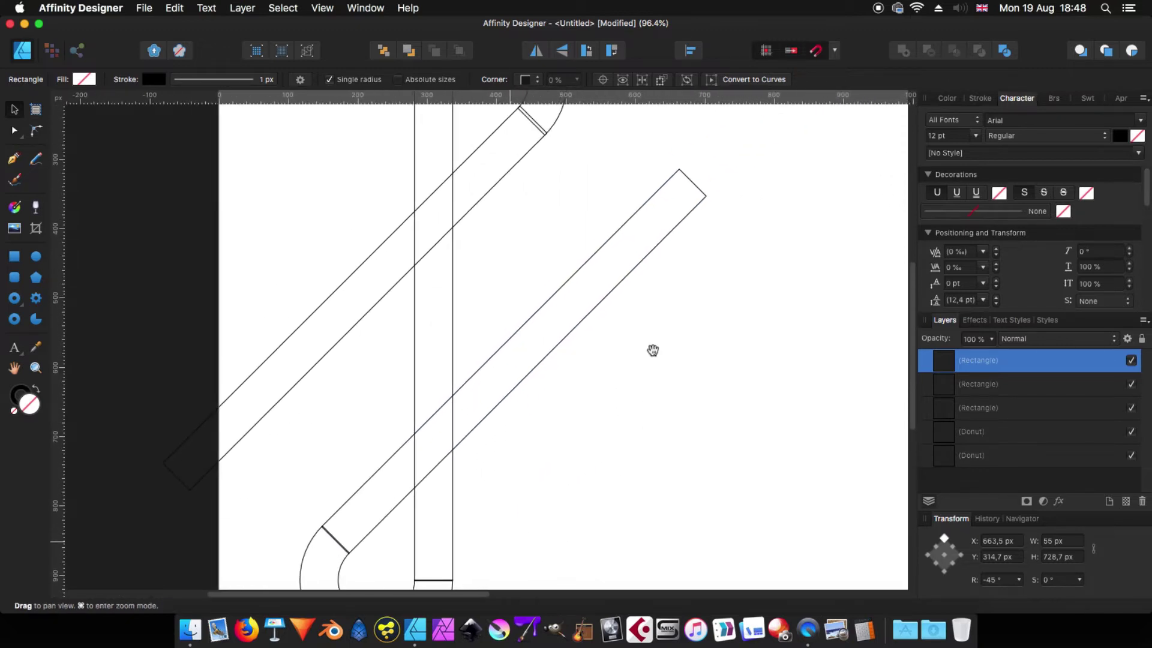
drag(228, 263, 141, 195)
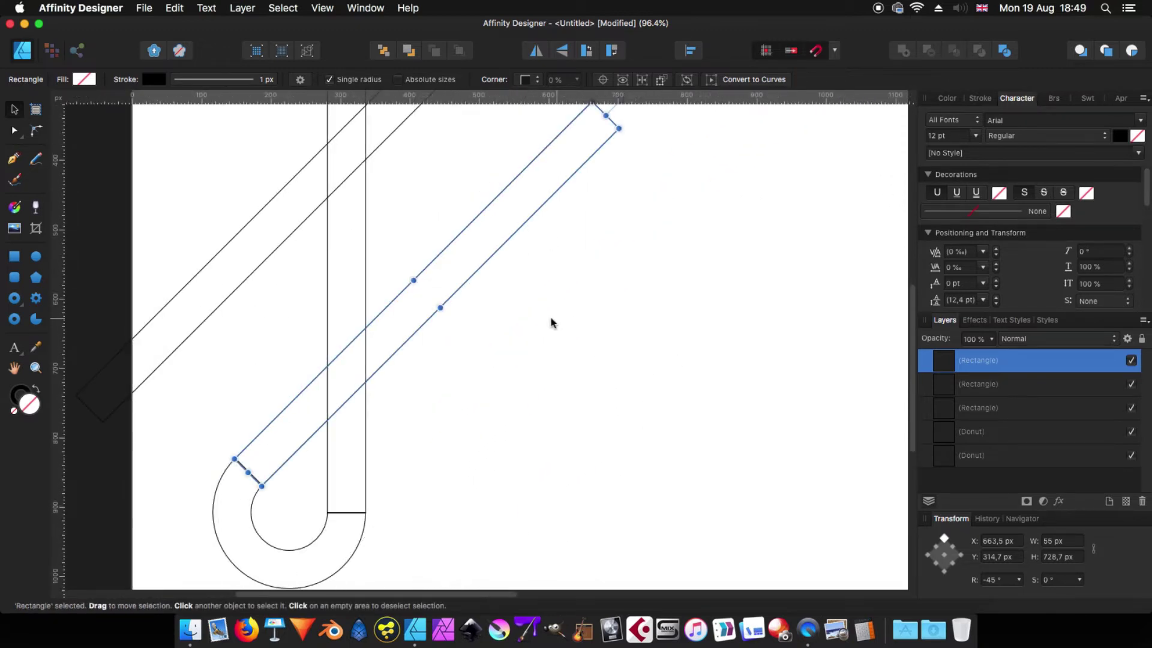
drag(568, 286, 578, 321)
scroll(561, 344, down, 3)
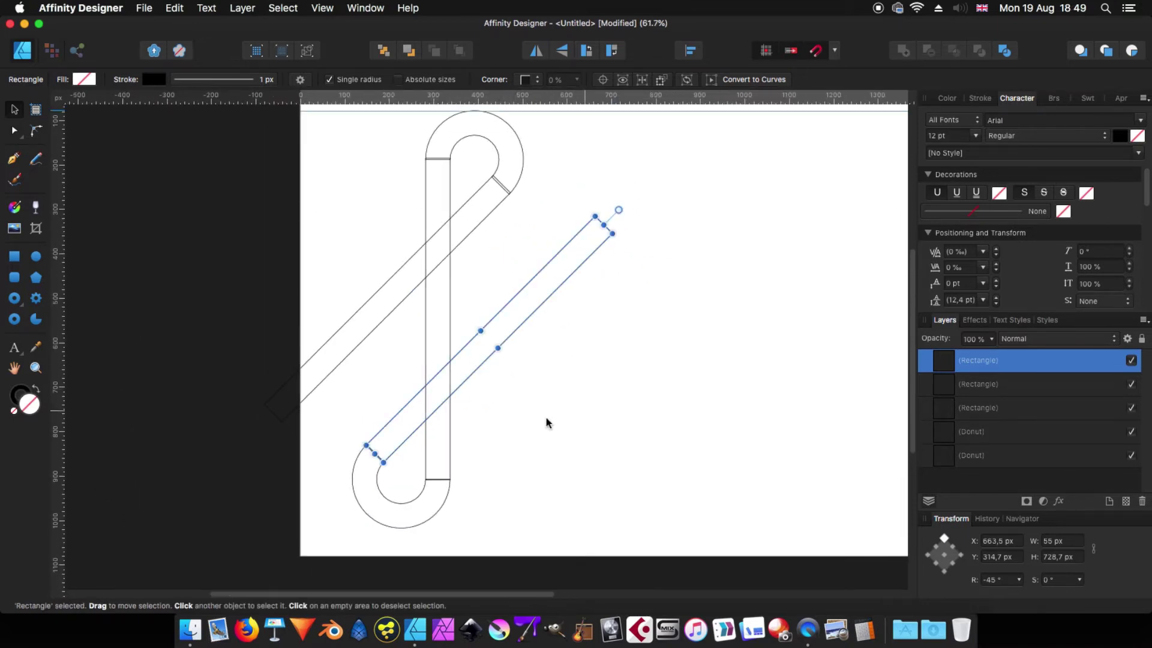
Copy the top hook, vertical bar and bottom hook to the right, and stretch the diagonal bar to the top hook
click(456, 164)
shift+click(450, 275)
shift+click(374, 485)
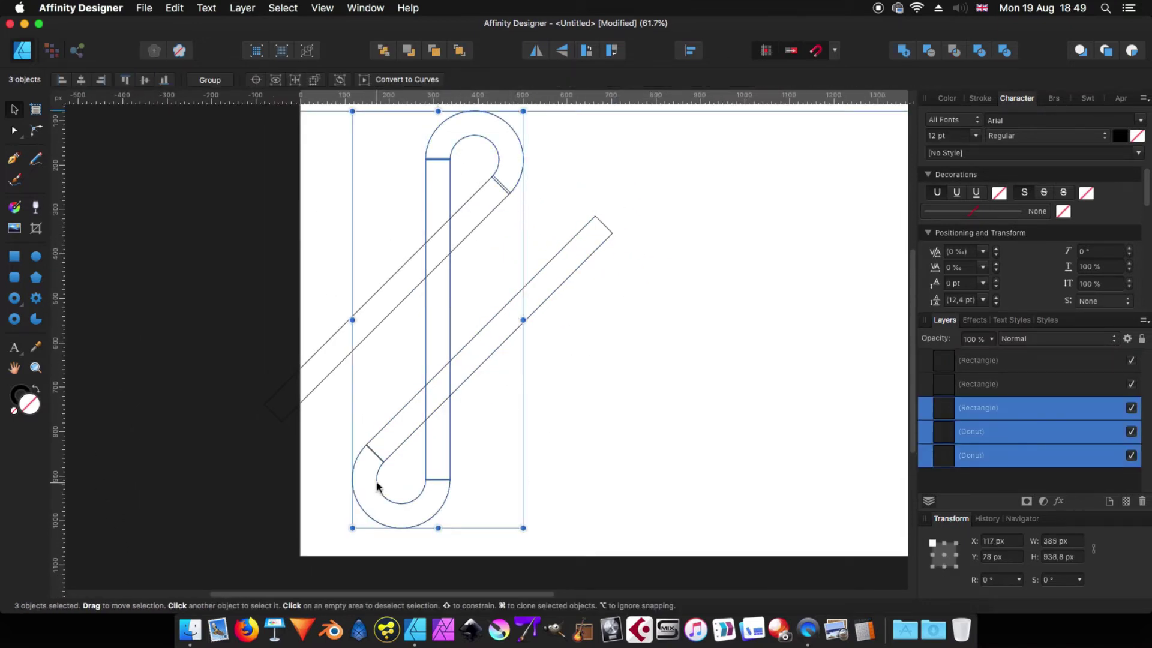
drag(382, 487, 512, 484)
click(600, 227)
drag(610, 234, 644, 206)
Shift the copy's bottom hook, vertical bar and top hook right into alignment
click(502, 480)
shift+click(575, 300)
shift+click(630, 142)
scroll(624, 150, up, 5)
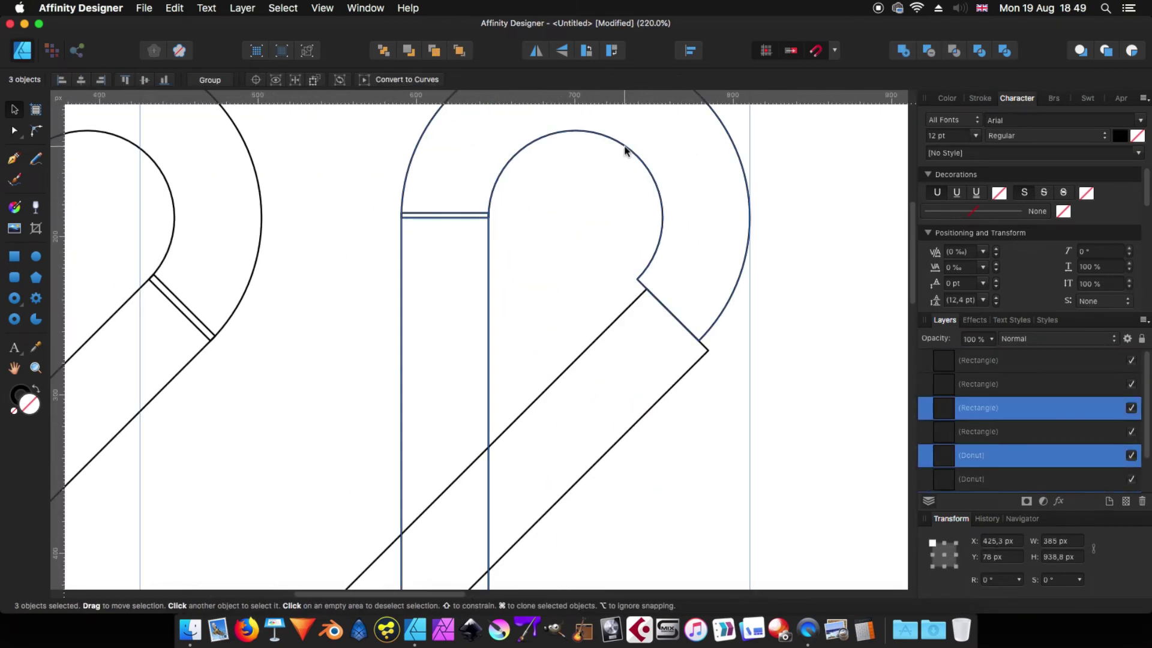
drag(528, 292, 544, 269)
Group the diagonal bar, vertical bar and bottom hook together
click(600, 450)
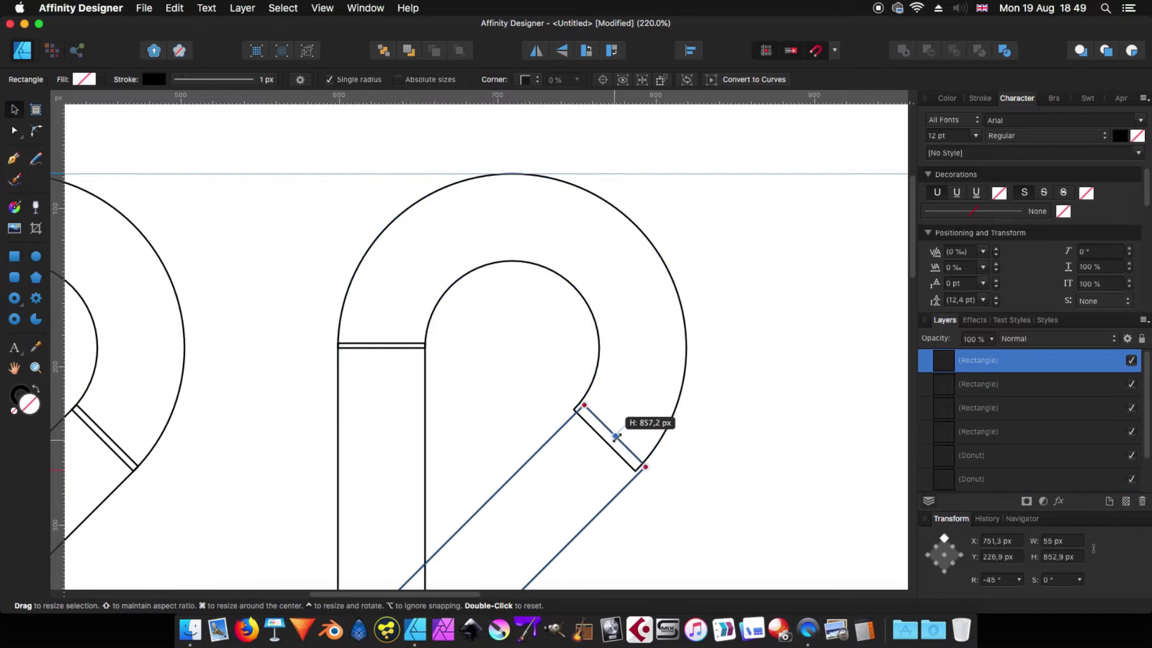
shift+click(382, 346)
scroll(731, 240, down, 10)
scroll(732, 240, down, 5)
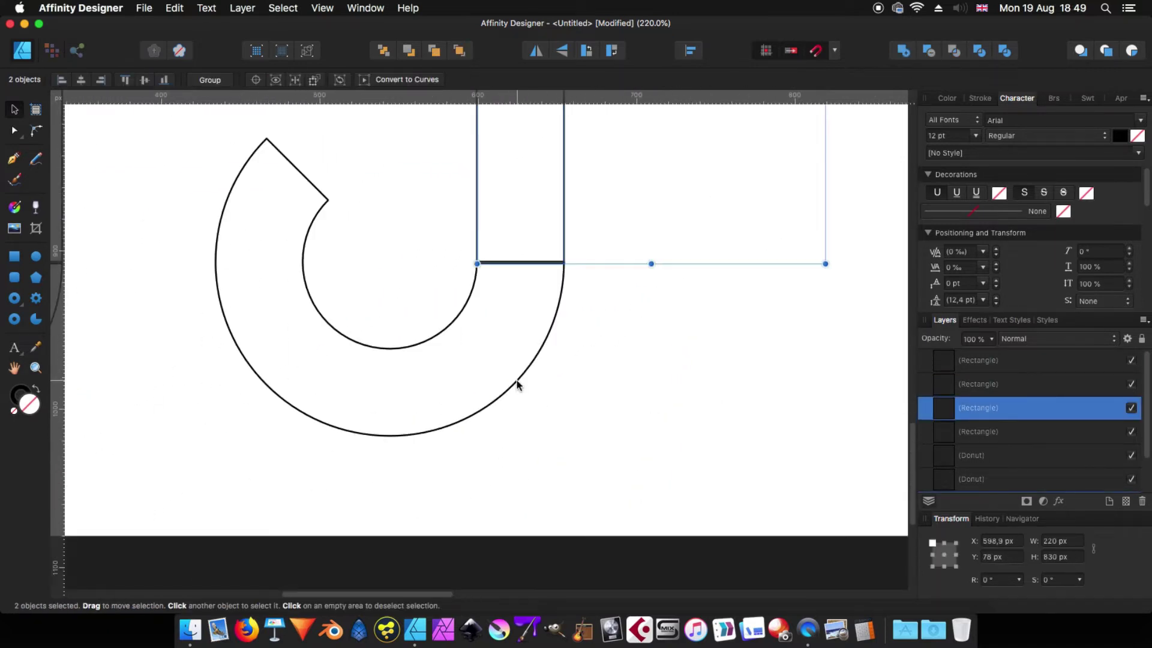
shift+click(517, 379)
key(super+g)
Narrow the small connecting rectangle
scroll(546, 273, up, 10)
scroll(509, 333, up, 5)
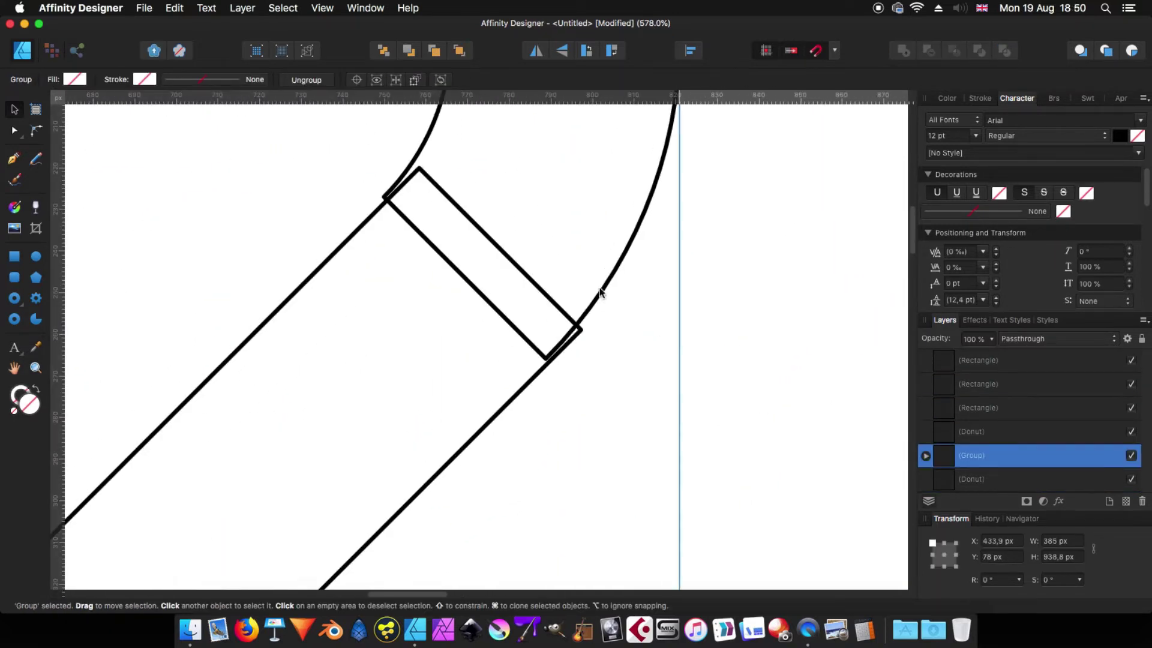
click(502, 302)
drag(493, 251, 473, 270)
Move the upper diagonal bar onto the lower diagonal edge
click(580, 330)
scroll(570, 340, up, 5)
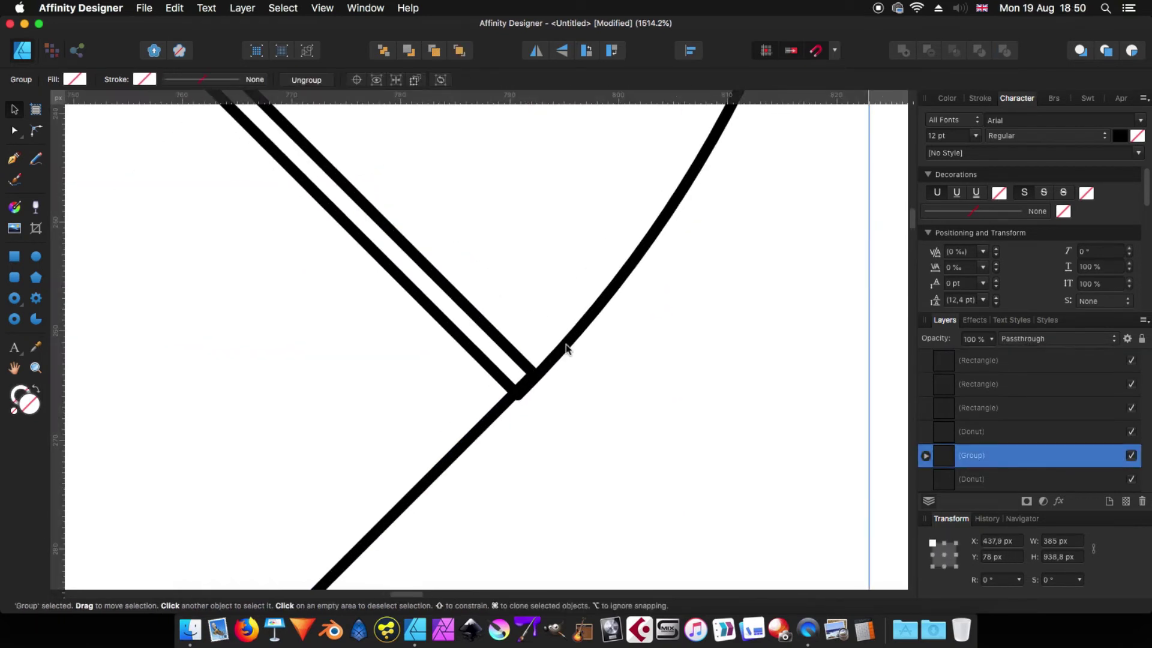
scroll(452, 329, up, 3)
click(412, 264)
drag(412, 264, 432, 296)
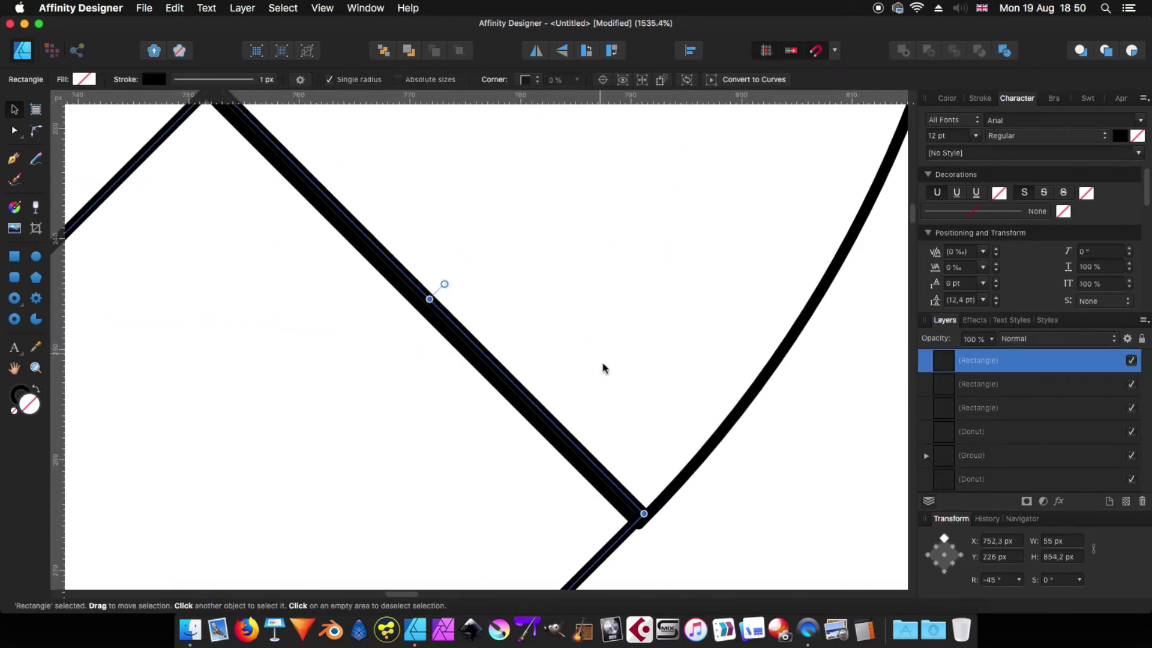
Undo the last move of the group and bar
click(674, 494)
drag(668, 489, 668, 462)
key(super+z)
click(174, 8)
click(178, 25)
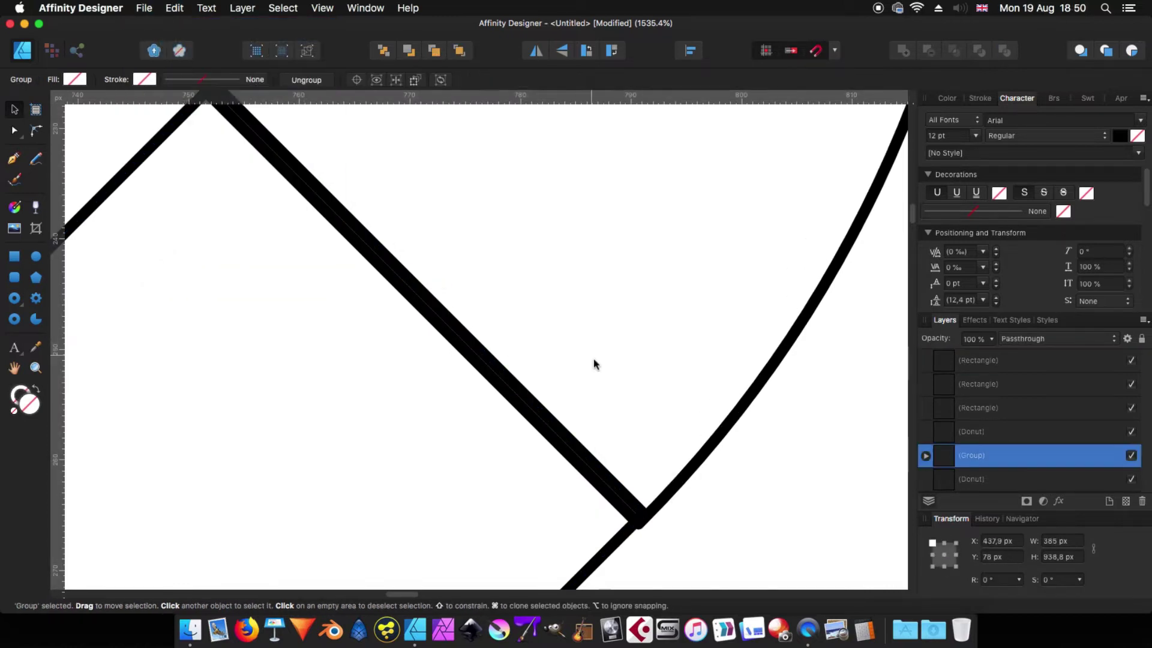
Nudge the group 1 px to the left
click(673, 485)
scroll(673, 485, down, 5)
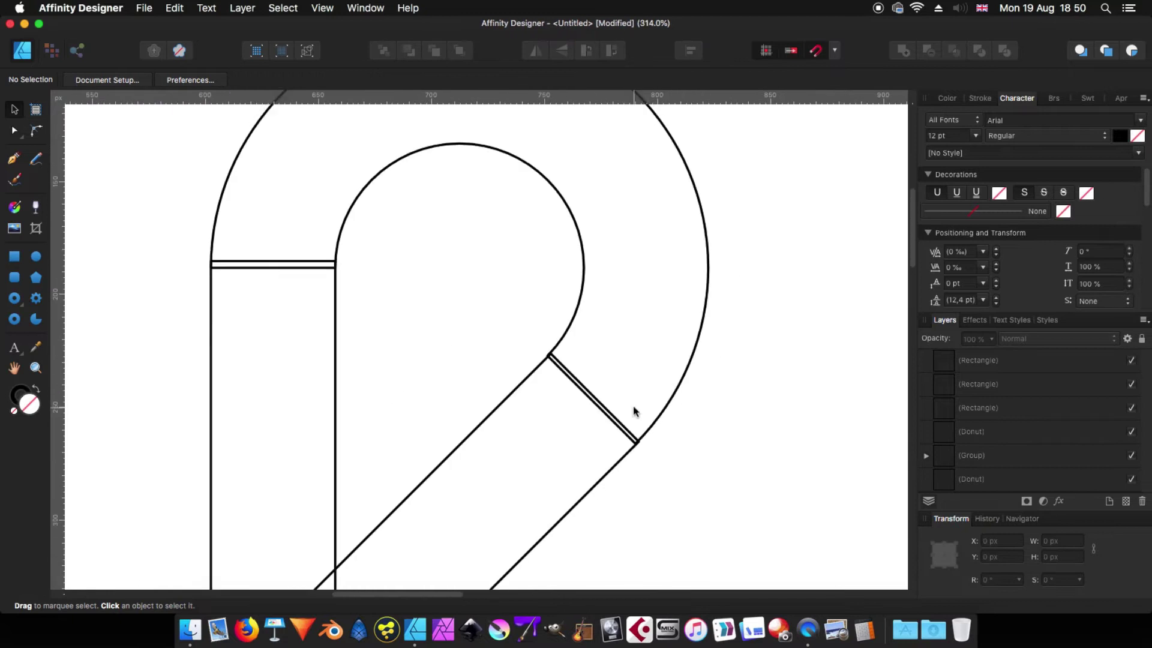
click(556, 432)
scroll(555, 432, up, 5)
key(Left)
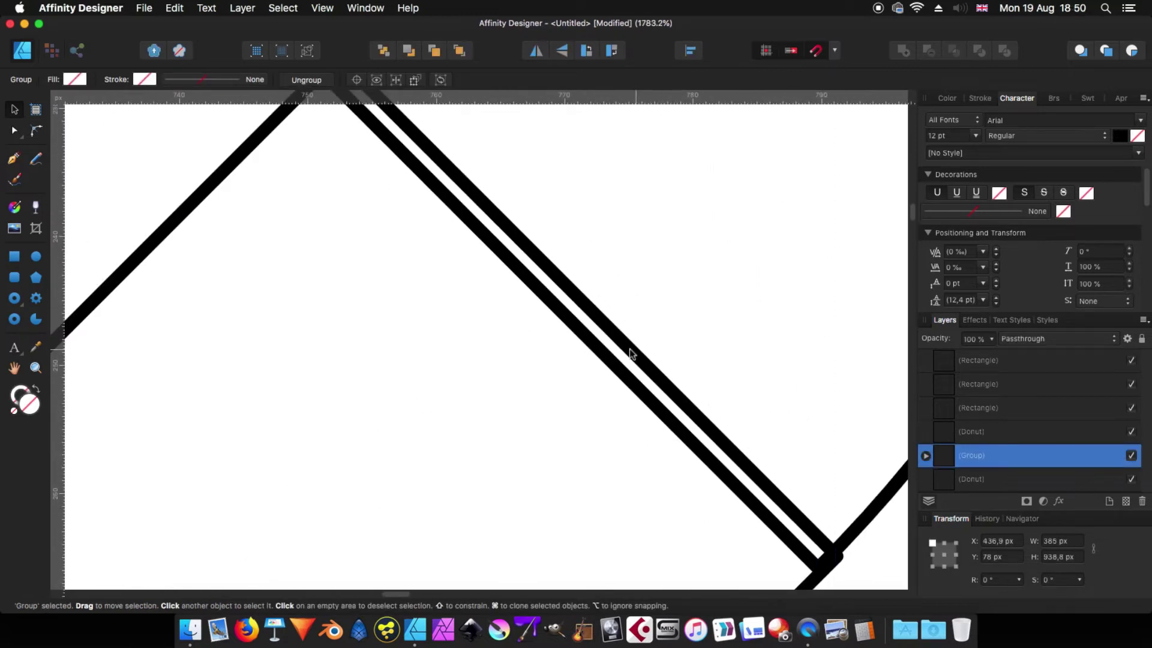
Nudge the hook inside the group to close the joint gap with the diagonal bar
scroll(517, 499, down, 5)
scroll(529, 482, down, 3)
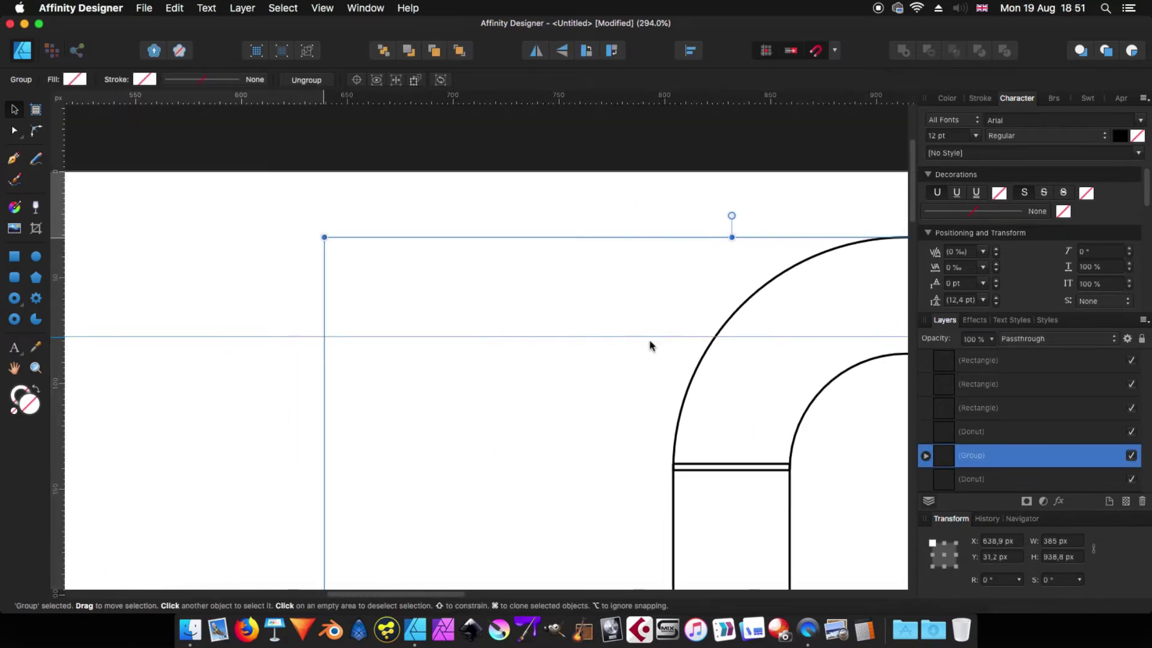
scroll(466, 200, down, 5)
scroll(322, 348, right, 3)
scroll(674, 381, up, 3)
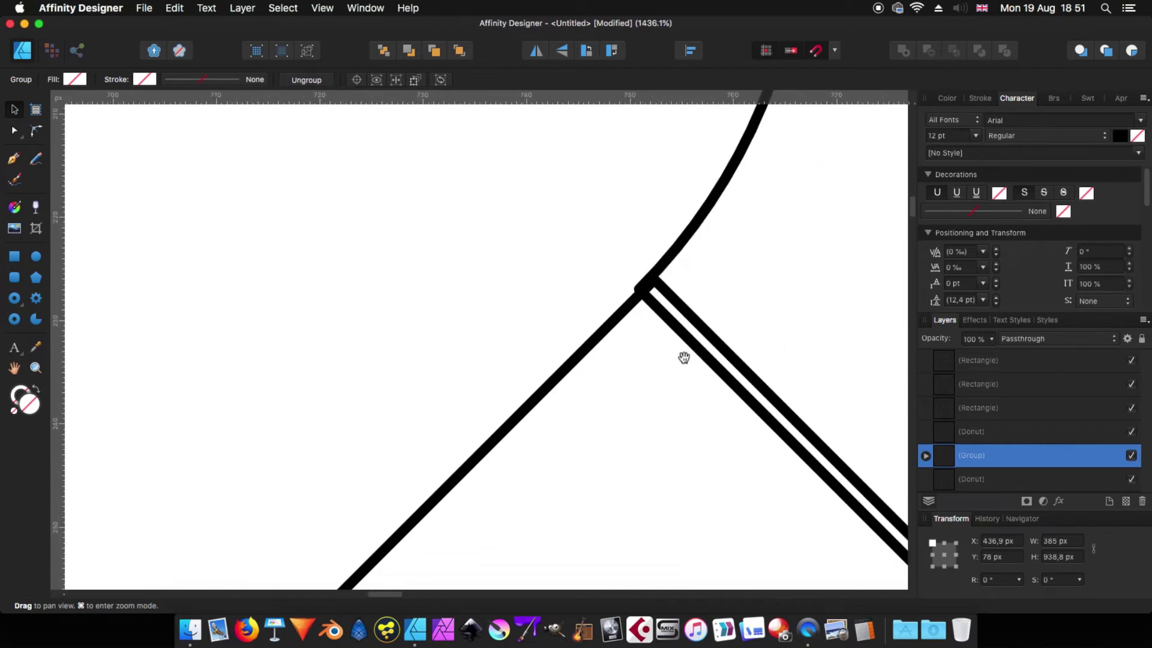
double_click(706, 244)
scroll(640, 304, up, 5)
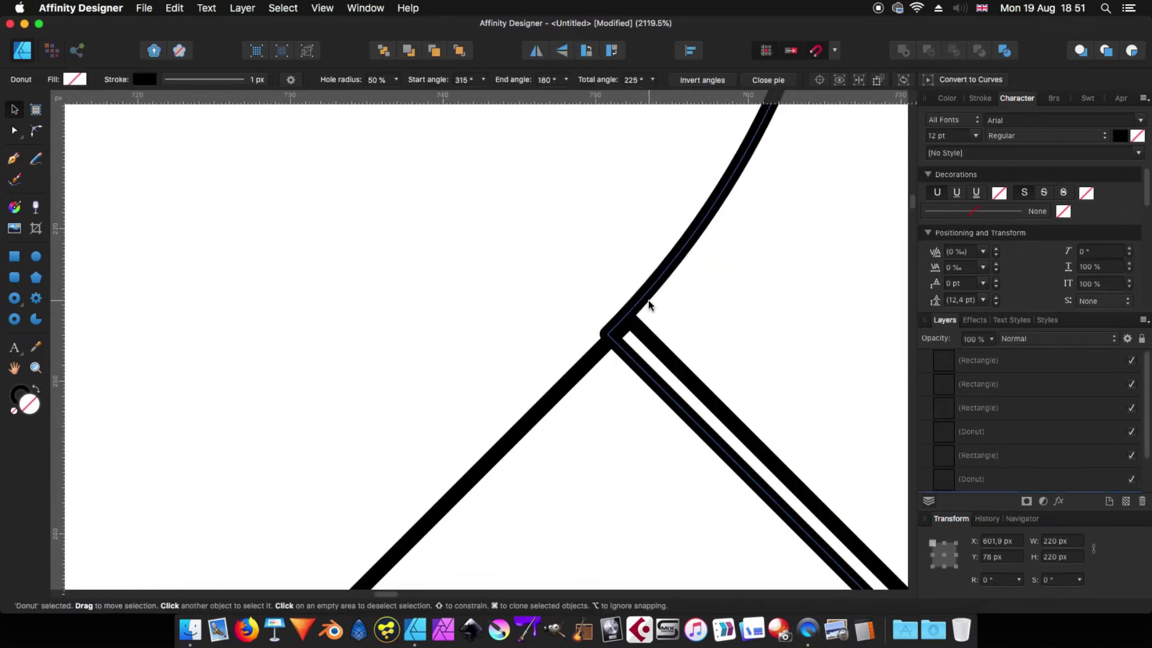
drag(652, 305, 639, 383)
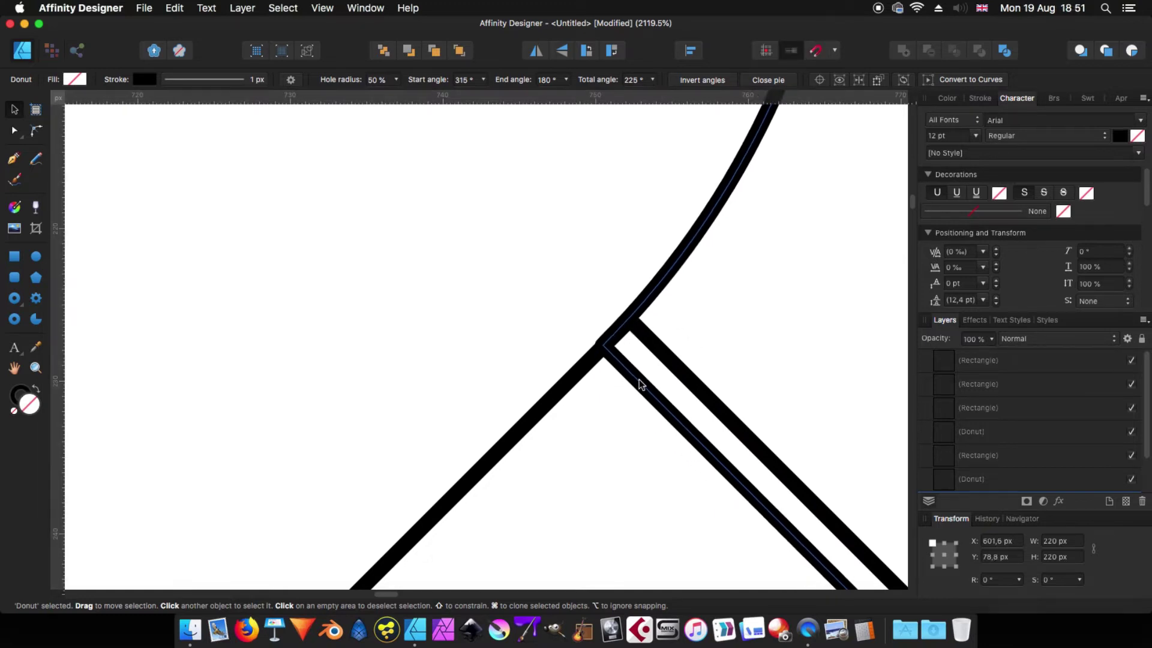
Align the left and right donut hooks along their top edges
scroll(633, 360, down, 8)
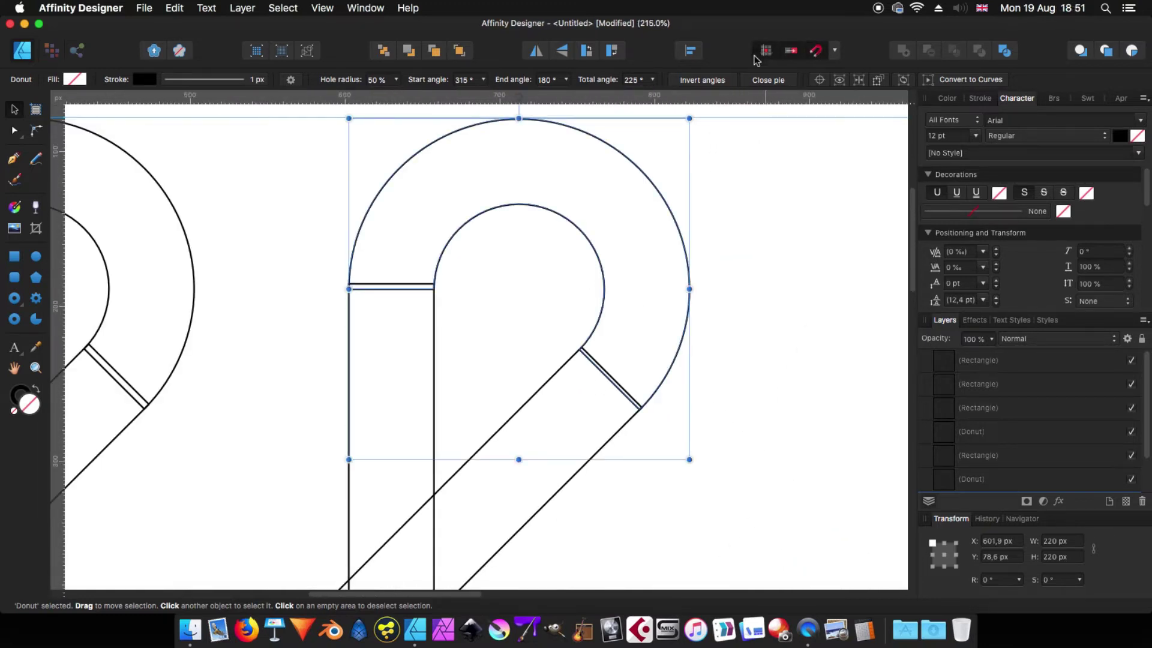
scroll(460, 322, up, 6)
scroll(576, 149, down, 3)
scroll(385, 233, down, 3)
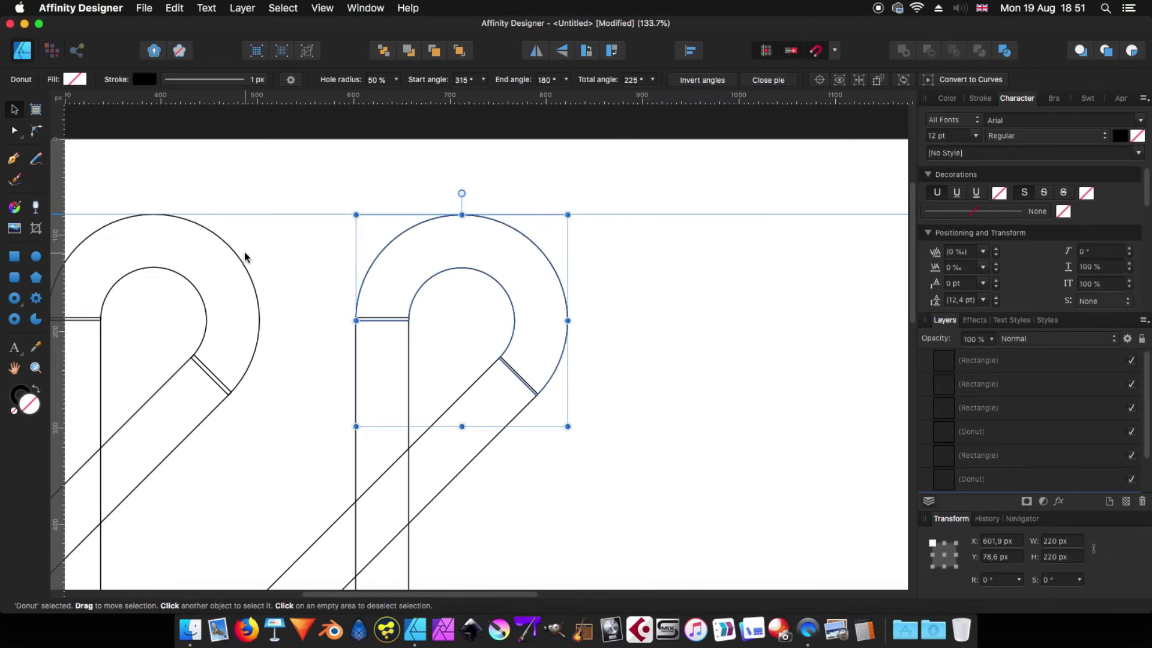
click(246, 275)
shift+click(384, 255)
click(690, 51)
click(699, 173)
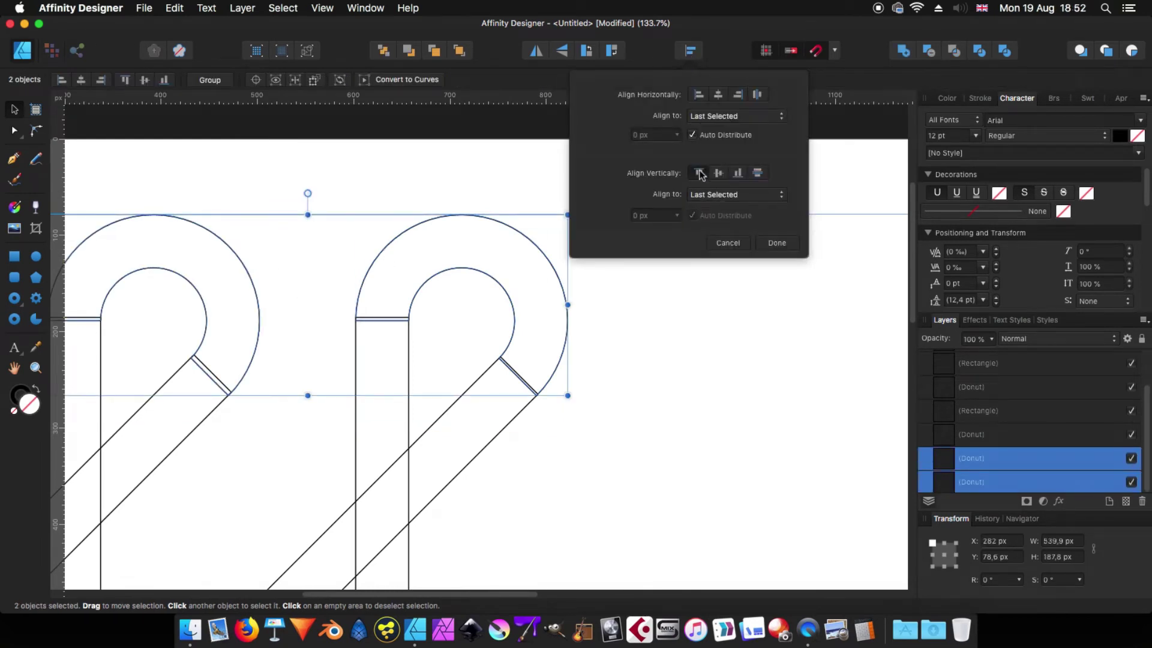
click(776, 243)
scroll(673, 363, down, 4)
scroll(188, 111, down, 8)
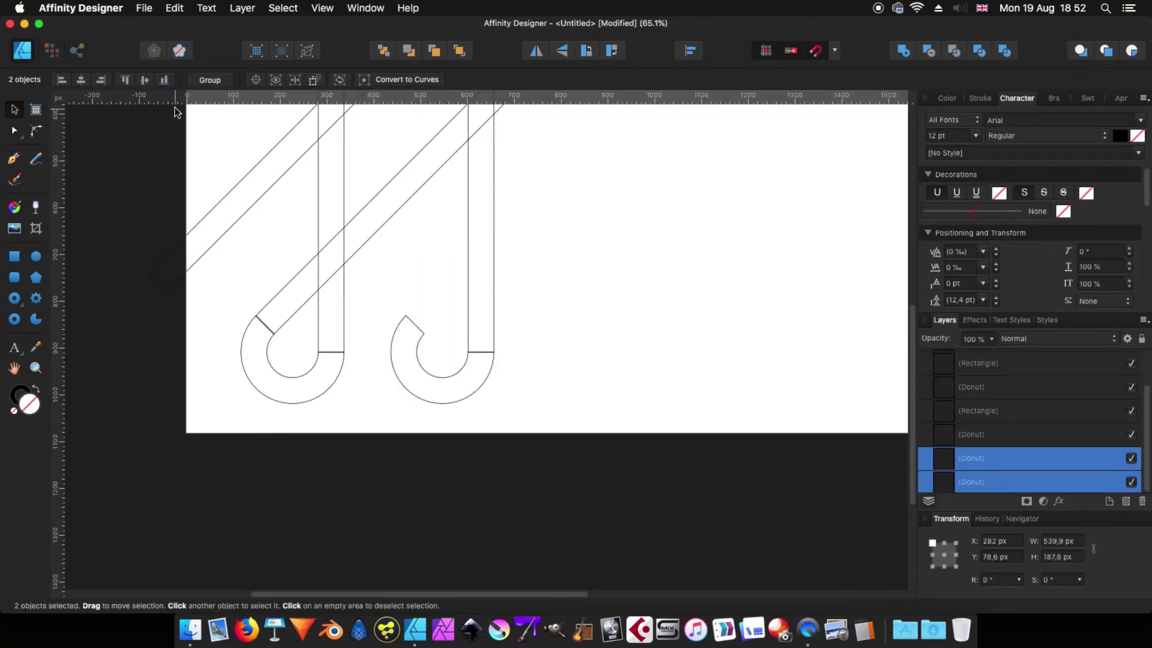
Move the diagonal bar onto the right hook and extend its end to meet it
scroll(416, 319, up, 1)
click(342, 216)
drag(342, 216, 501, 218)
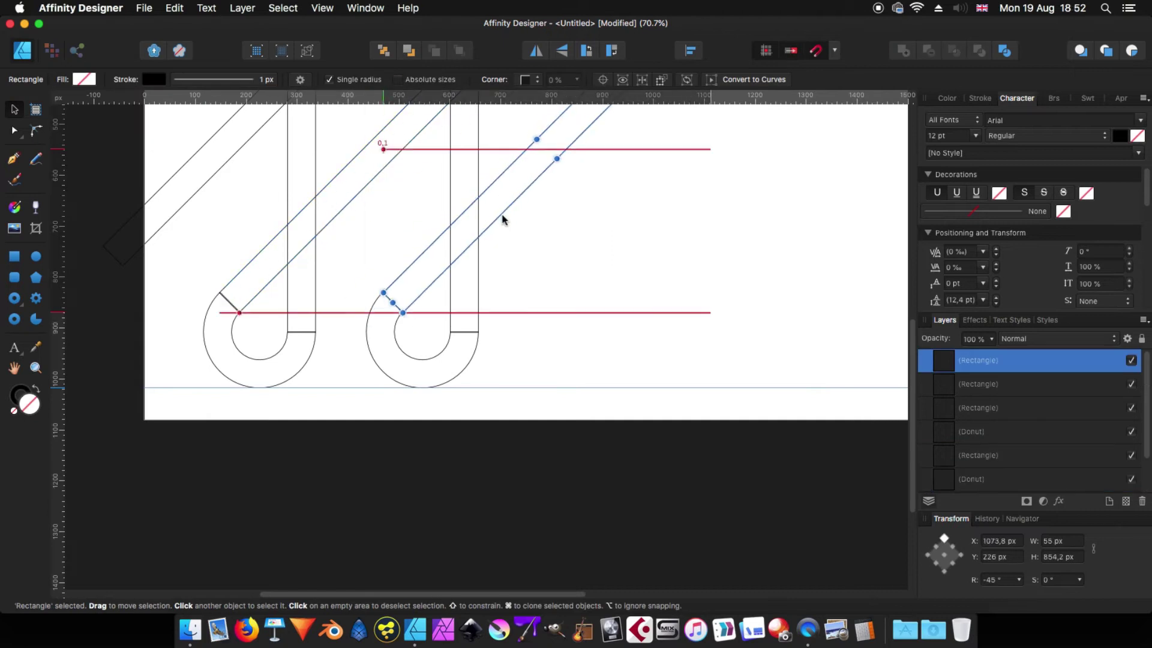
scroll(384, 288, up, 8)
drag(412, 369, 404, 367)
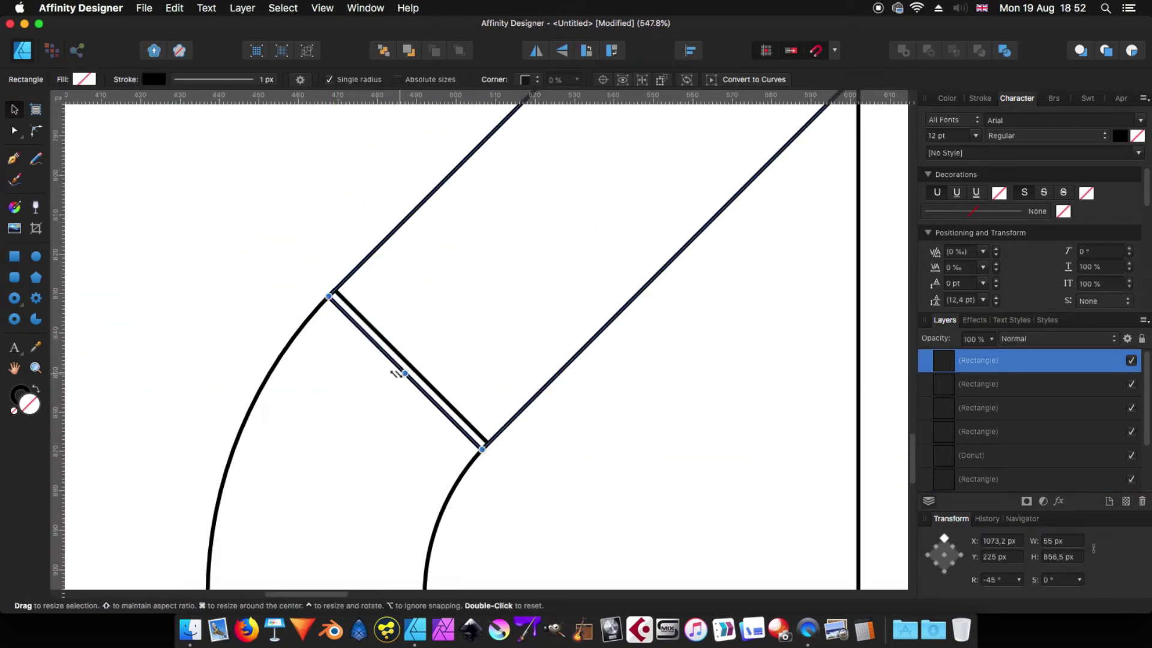
Shorten the left and right diagonal bars
scroll(451, 343, down, 8)
scroll(451, 343, up, 3)
scroll(398, 355, down, 8)
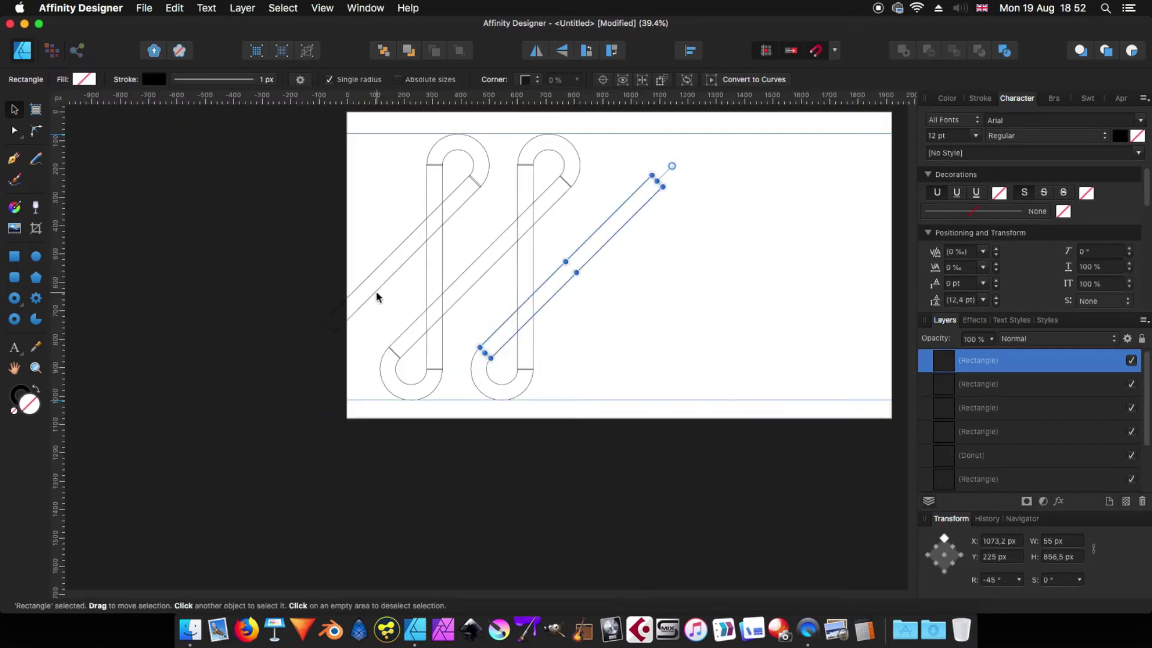
click(332, 326)
drag(332, 326, 389, 268)
click(655, 193)
drag(666, 176, 580, 255)
Remove the horizontal guide and centre the whole logo on the page at X 600.5, Y 70.9 px
click(612, 383)
drag(600, 131, 624, 435)
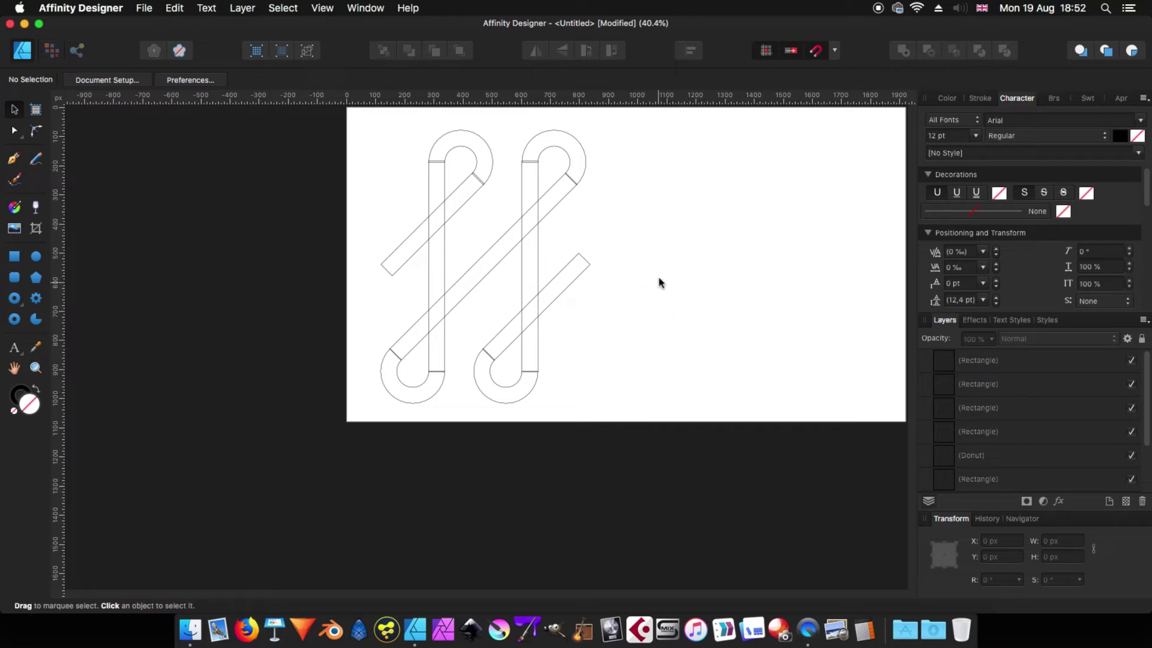
scroll(617, 275, up, 3)
scroll(618, 275, right, 3)
mouse_move(262, 178)
mouse_down()
mouse_move(304, 280)
mouse_move(543, 515)
mouse_up()
drag(463, 362, 601, 360)
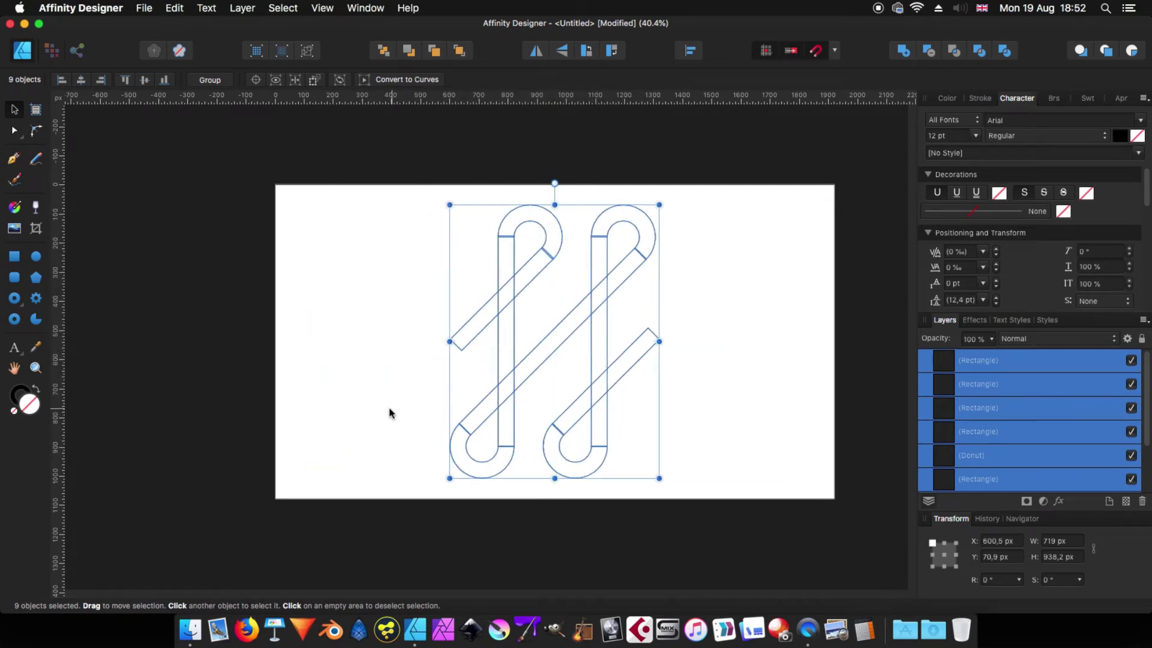
click(402, 399)
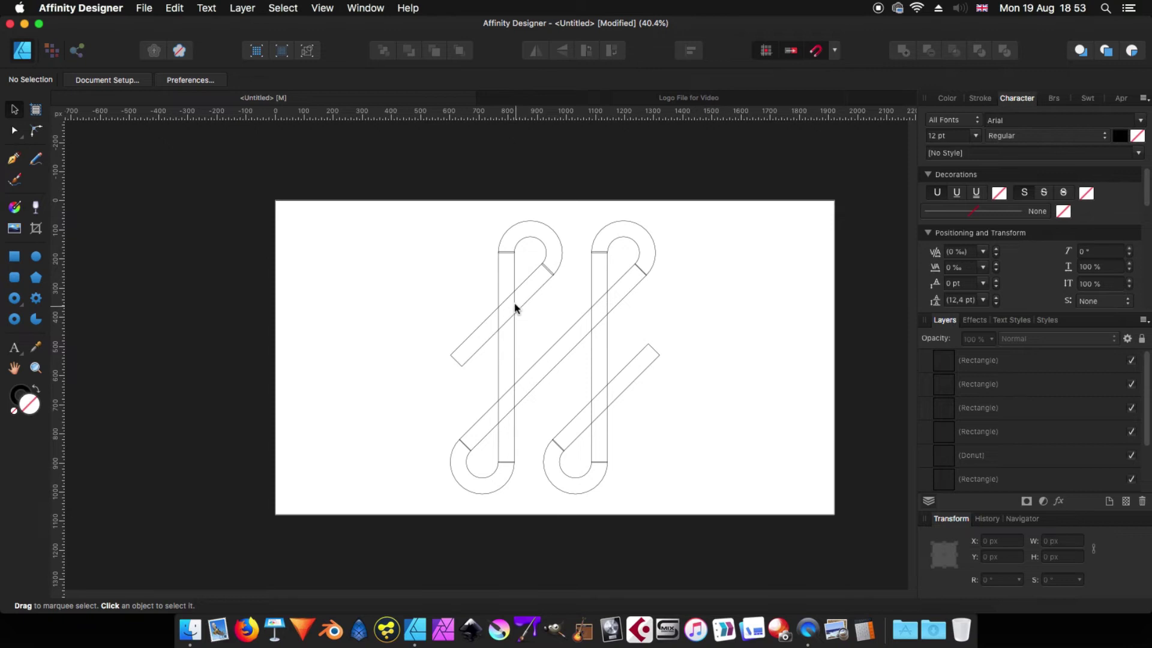
scroll(514, 307, up, 8)
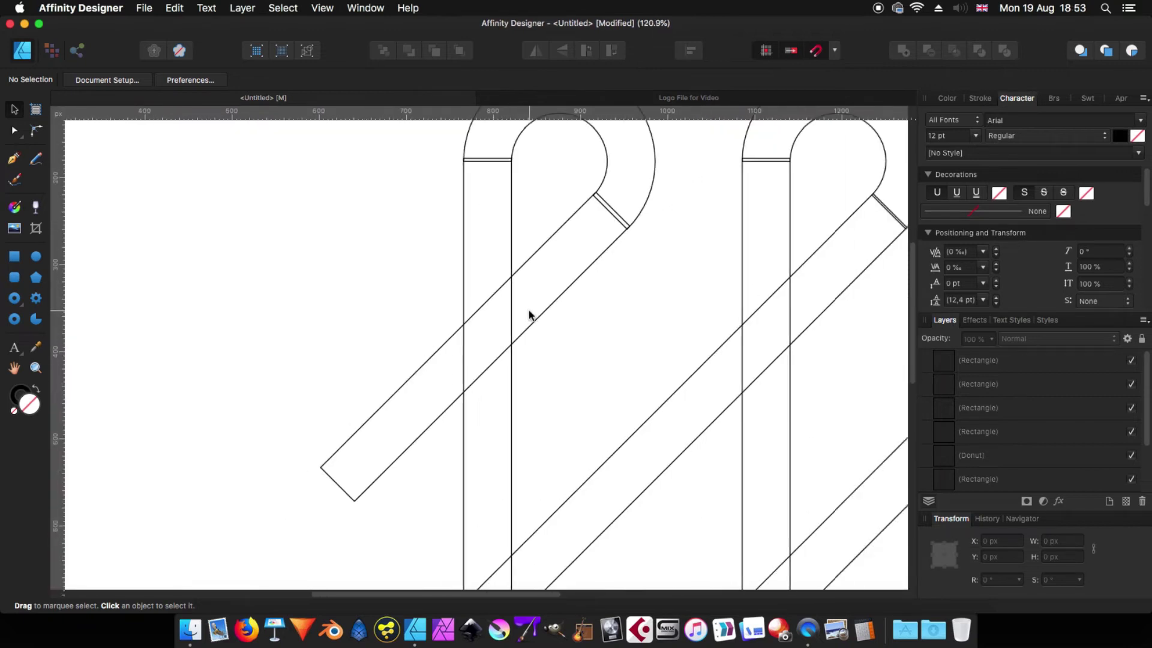
scroll(530, 314, down, 3)
Draw a thin 20 px wide vertical rectangle and duplicate it to the right
click(15, 257)
mouse_move(240, 202)
mouse_down()
mouse_move(283, 254)
mouse_move(278, 342)
mouse_move(265, 355)
mouse_up()
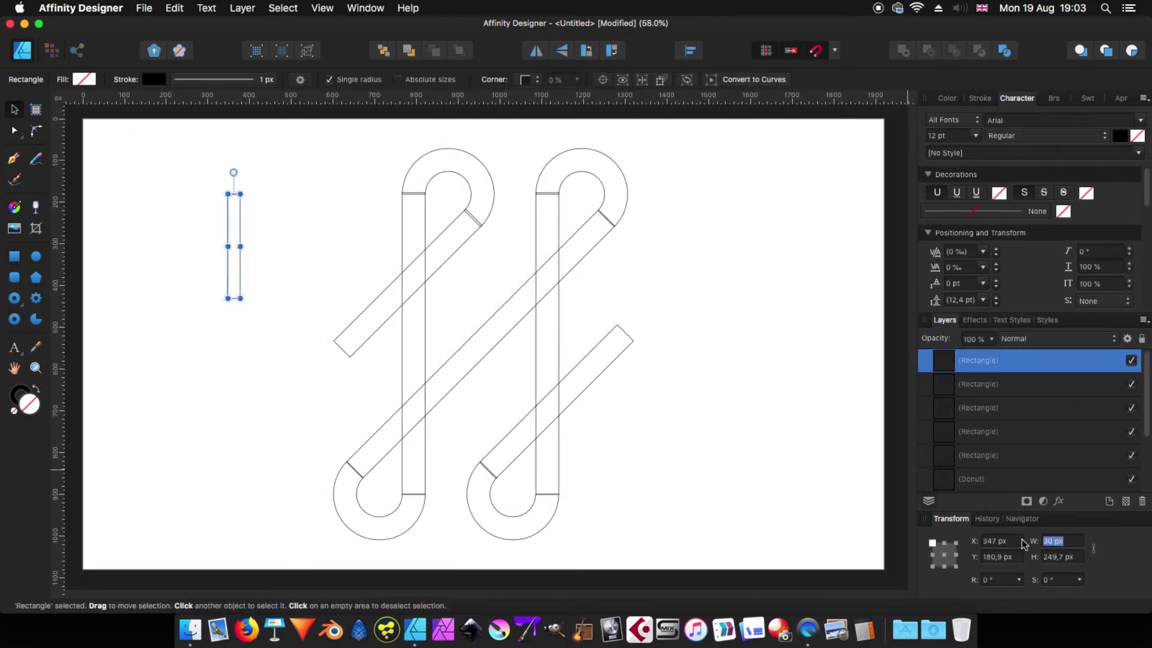
click(257, 288)
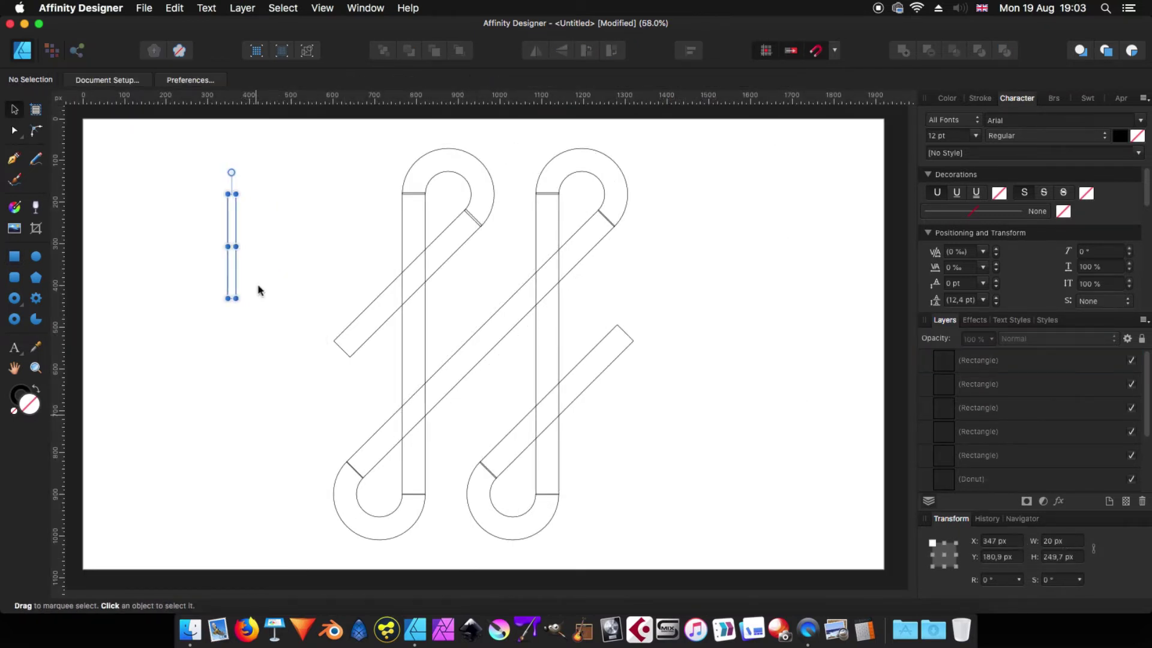
mouse_move(233, 260)
mouse_down()
mouse_move(211, 265)
mouse_move(397, 326)
mouse_move(376, 333)
mouse_move(393, 333)
mouse_move(222, 279)
mouse_up()
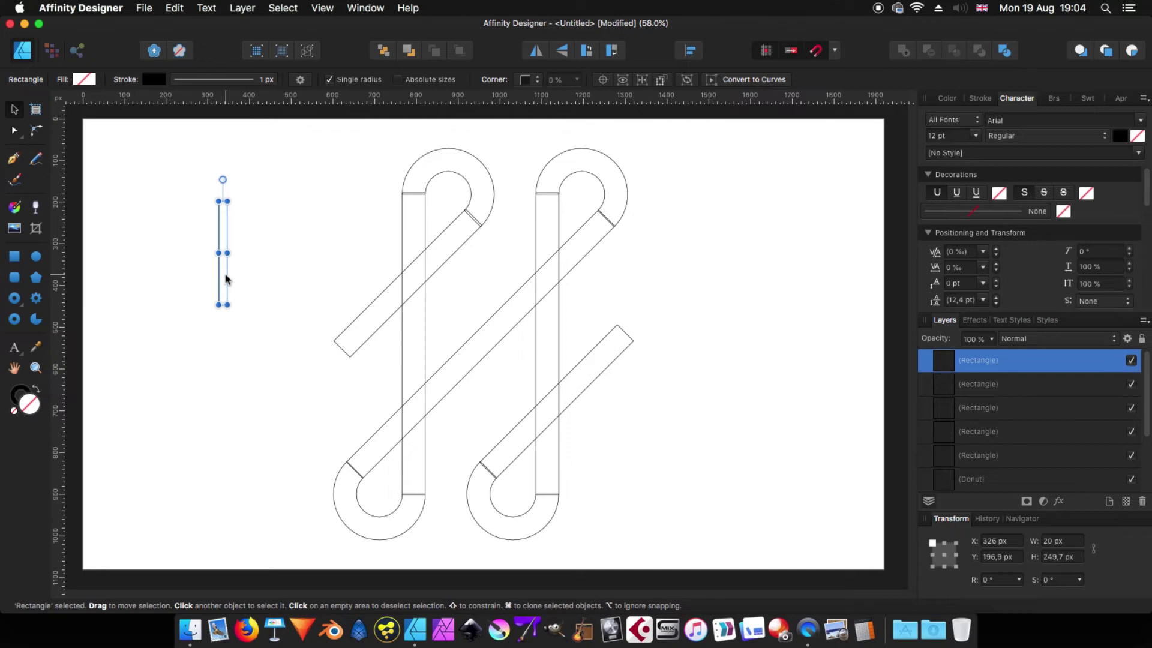
drag(228, 279, 566, 318)
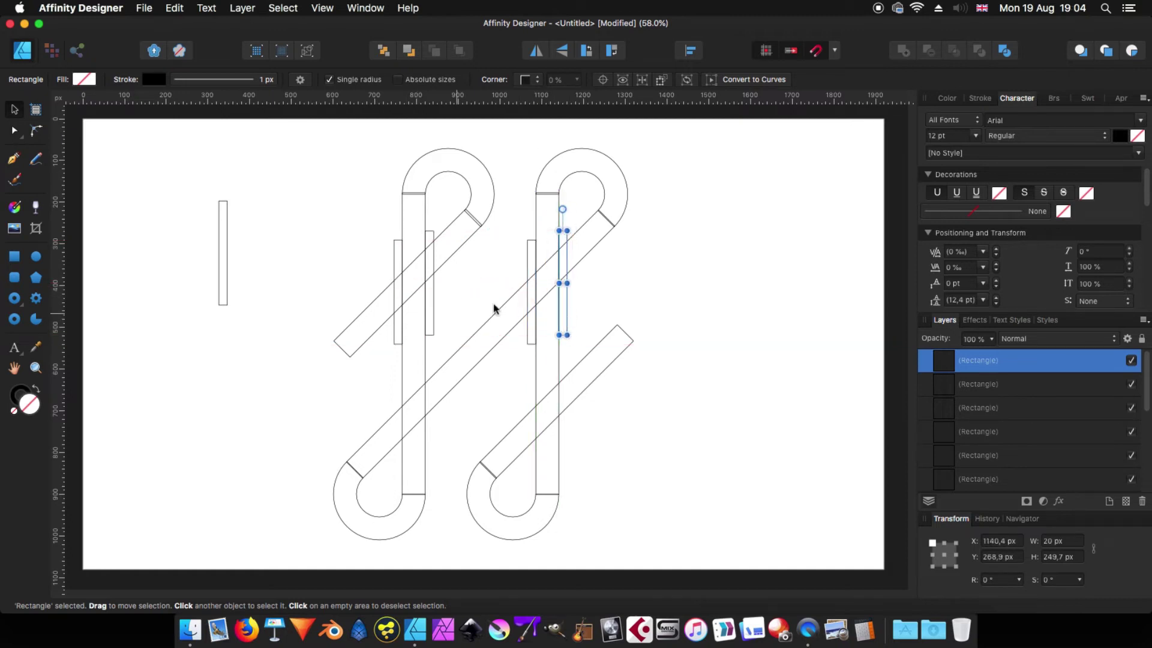
Subtract a thin rectangle from the left diagonal bar, then bring another cutter to front
click(359, 318)
shift+click(396, 262)
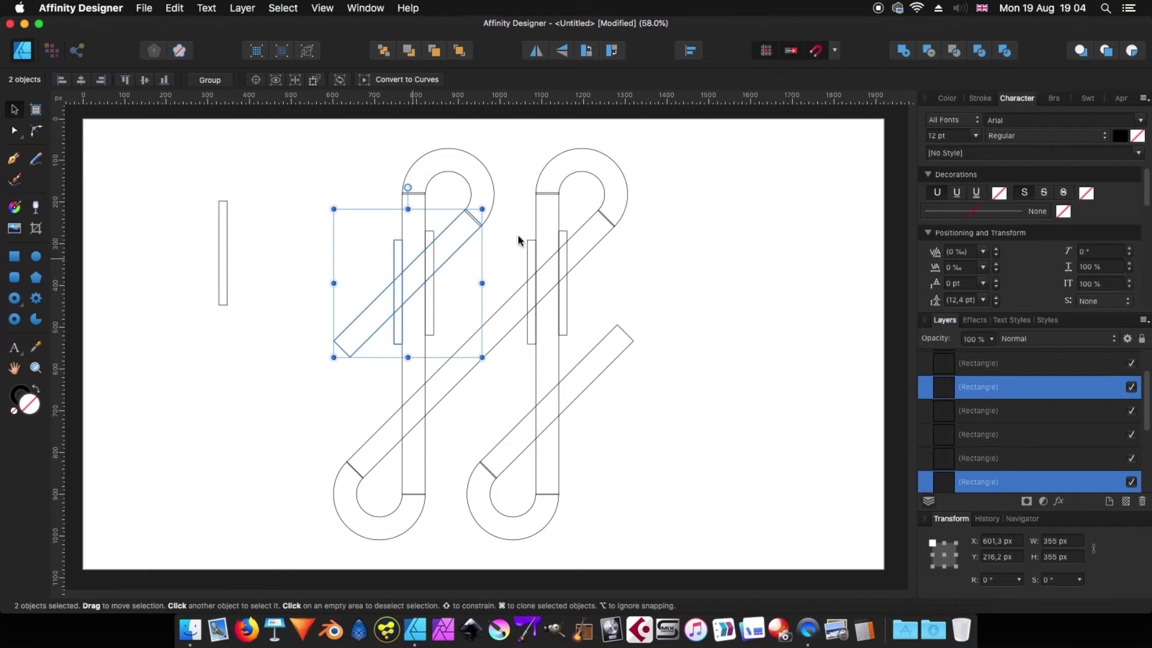
click(929, 50)
click(307, 223)
click(433, 294)
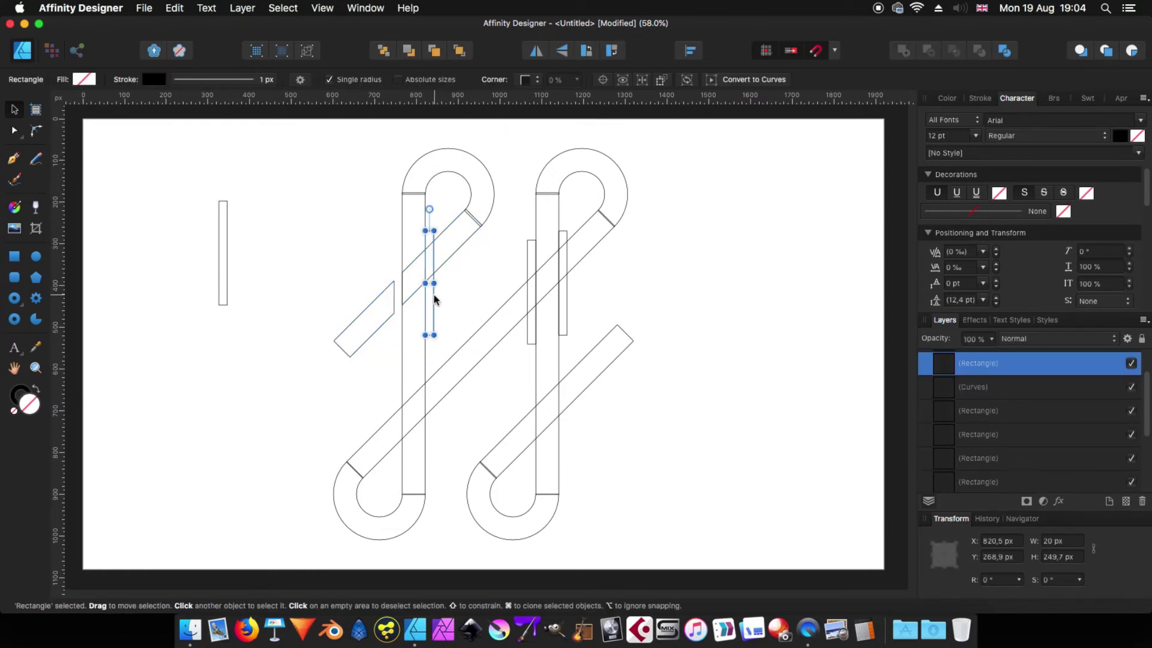
click(460, 52)
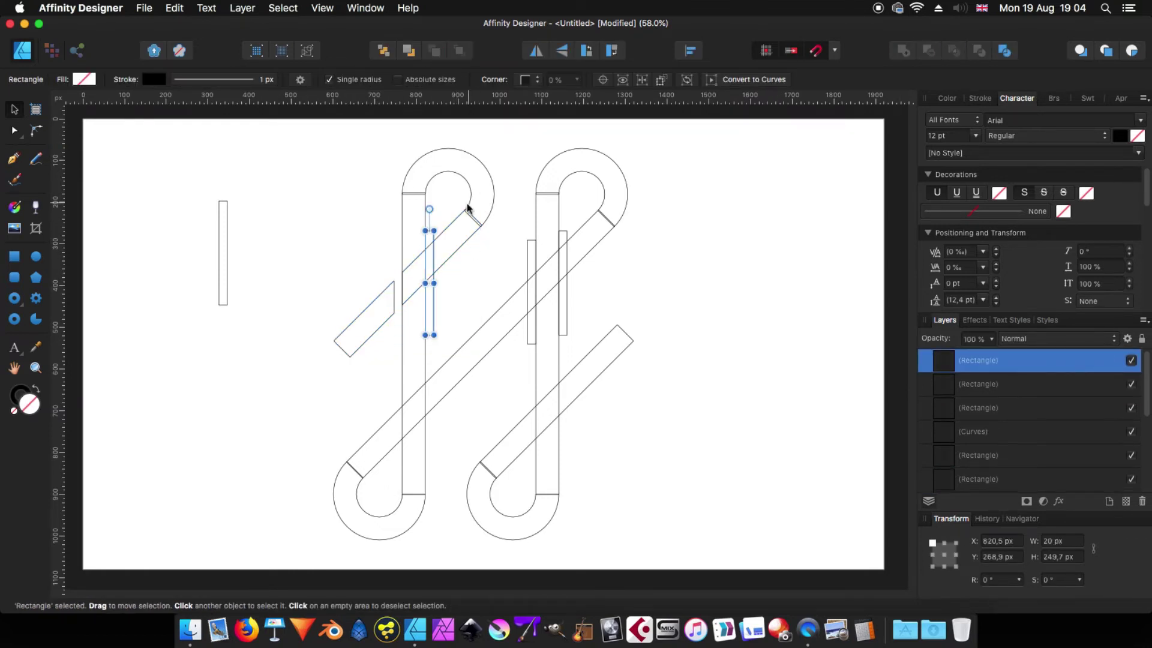
Subtract the cutter from the left diagonal bar, divide it, and delete the middle piece
shift+click(472, 245)
click(929, 52)
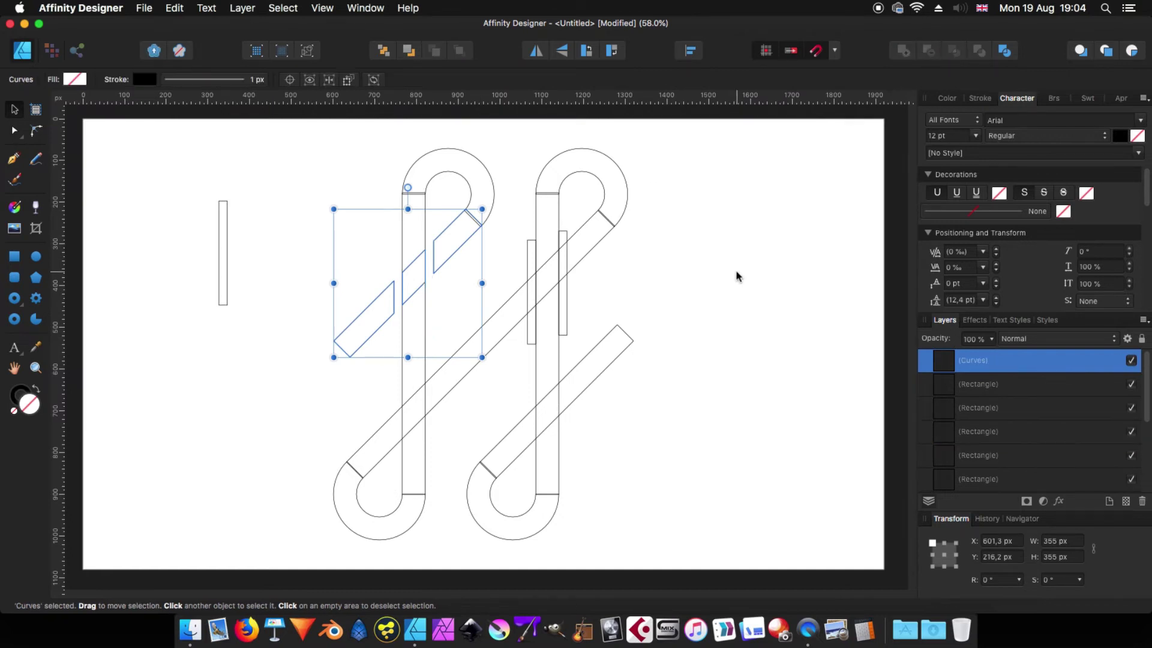
click(423, 271)
click(459, 257)
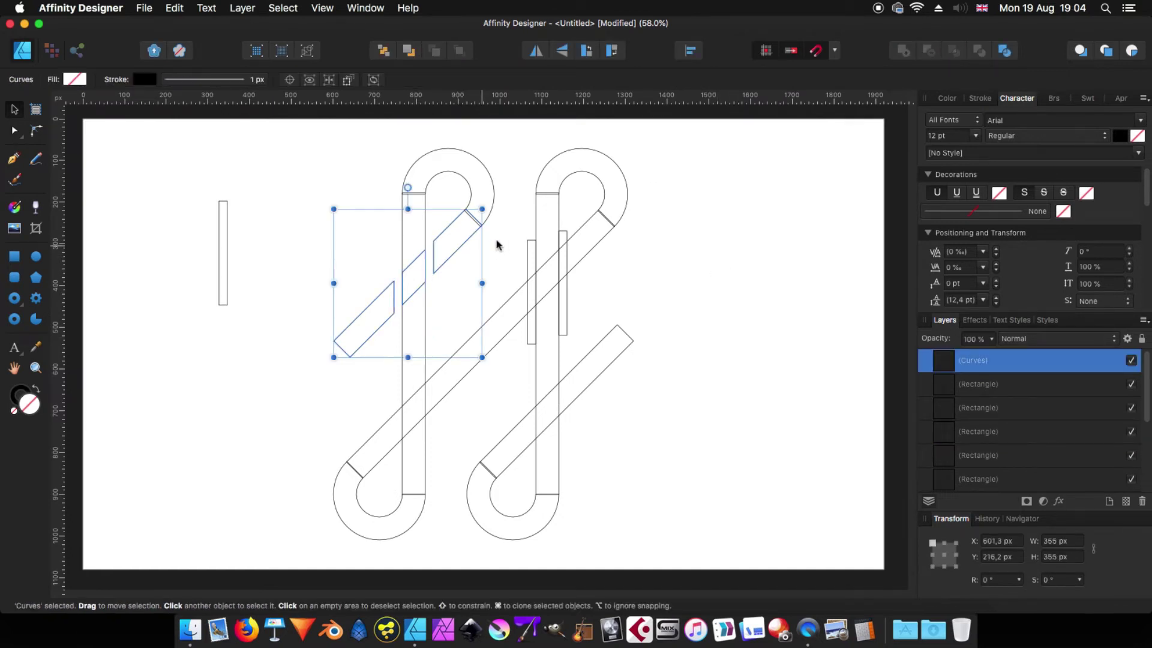
click(1005, 51)
click(321, 273)
click(403, 265)
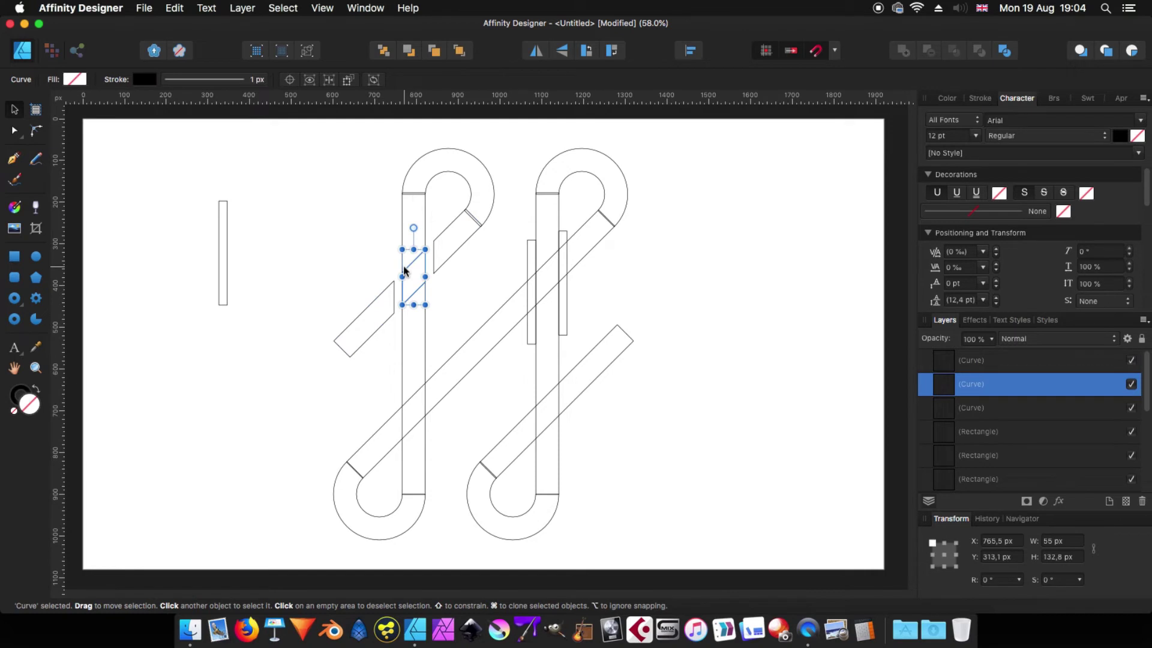
key(Delete)
Cut the long diagonal band at both right stems, divide it, and delete the leftover piece
click(516, 292)
shift+click(528, 318)
click(929, 53)
click(579, 308)
click(567, 300)
click(460, 51)
shift+click(585, 246)
click(928, 51)
click(1005, 51)
click(544, 261)
key(Delete)
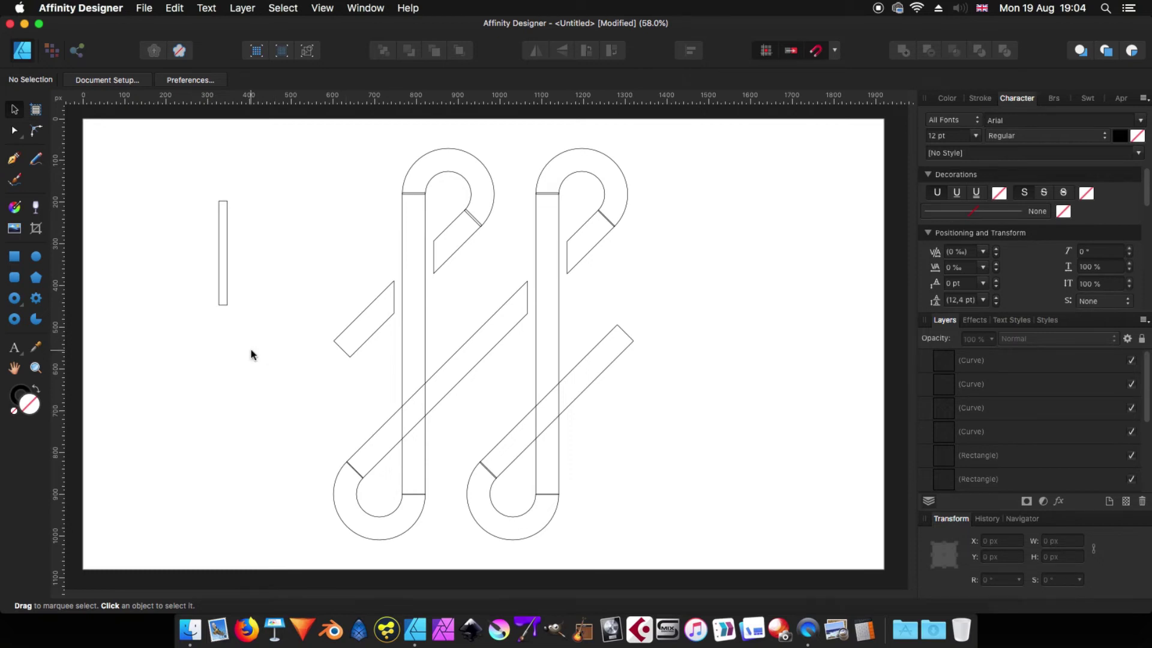
Place thin cutter rectangles beside the lower-left and lower-right stems
click(227, 286)
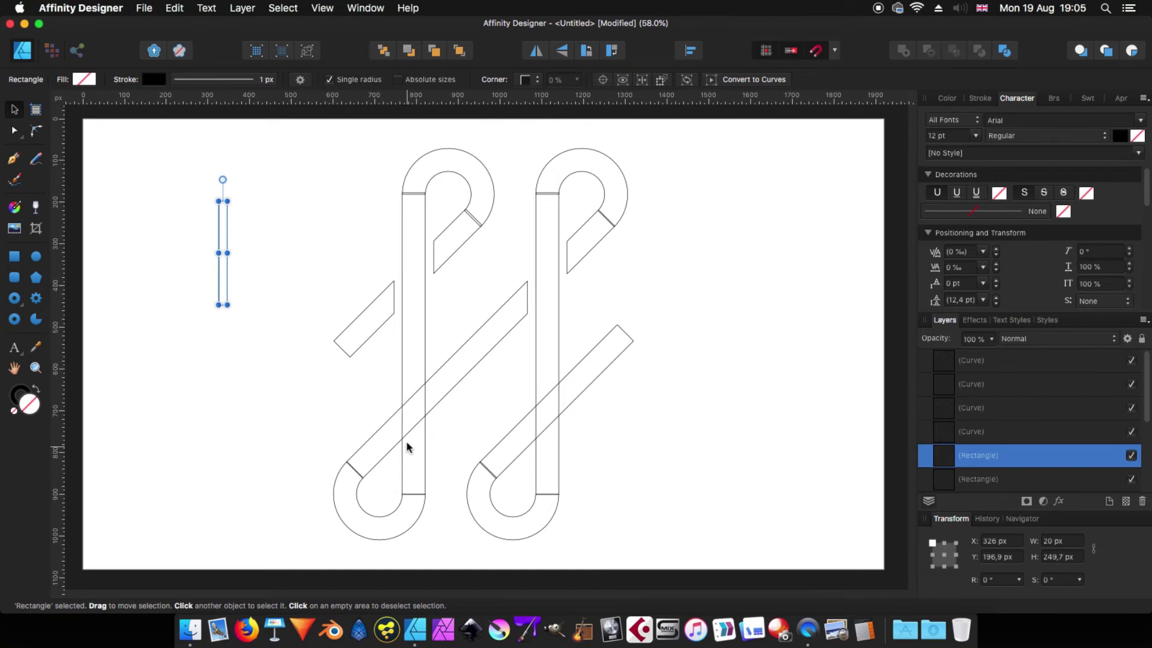
drag(226, 277, 400, 452)
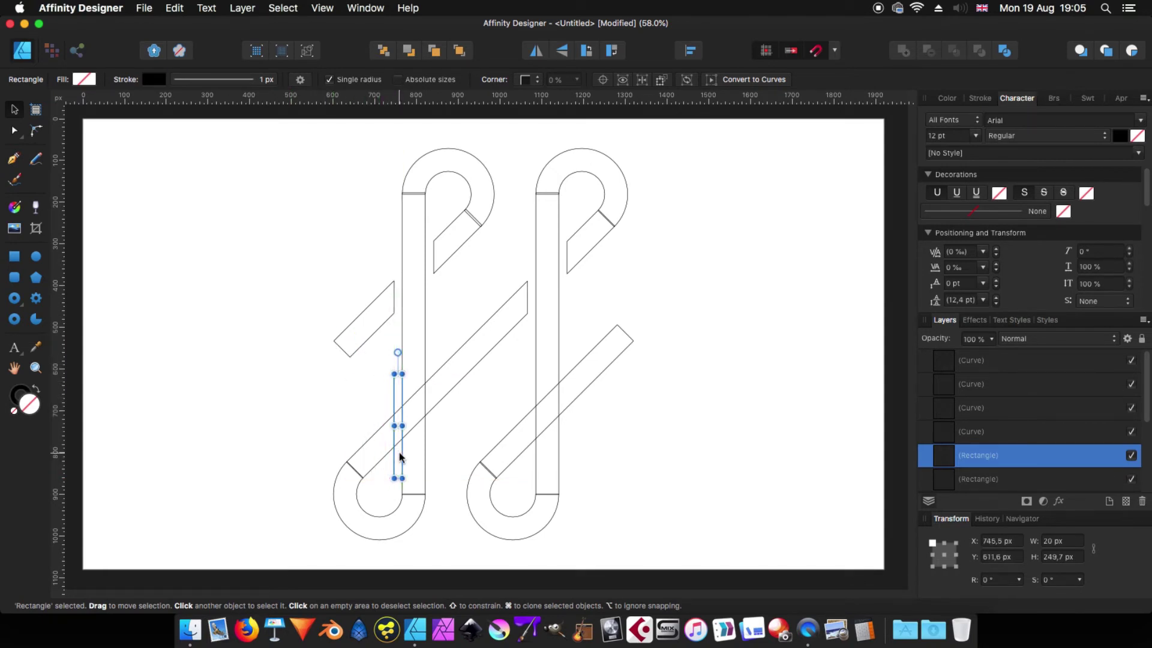
drag(419, 458, 566, 453)
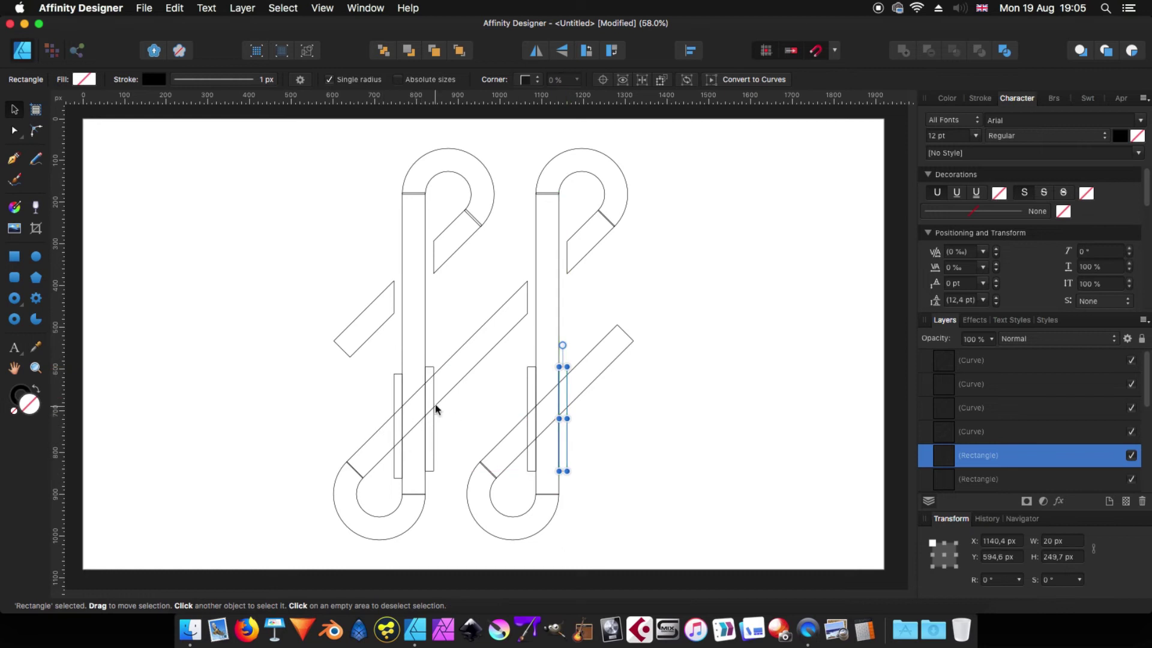
Lengthen the left cutter rectangles, one upward and one downward
click(400, 380)
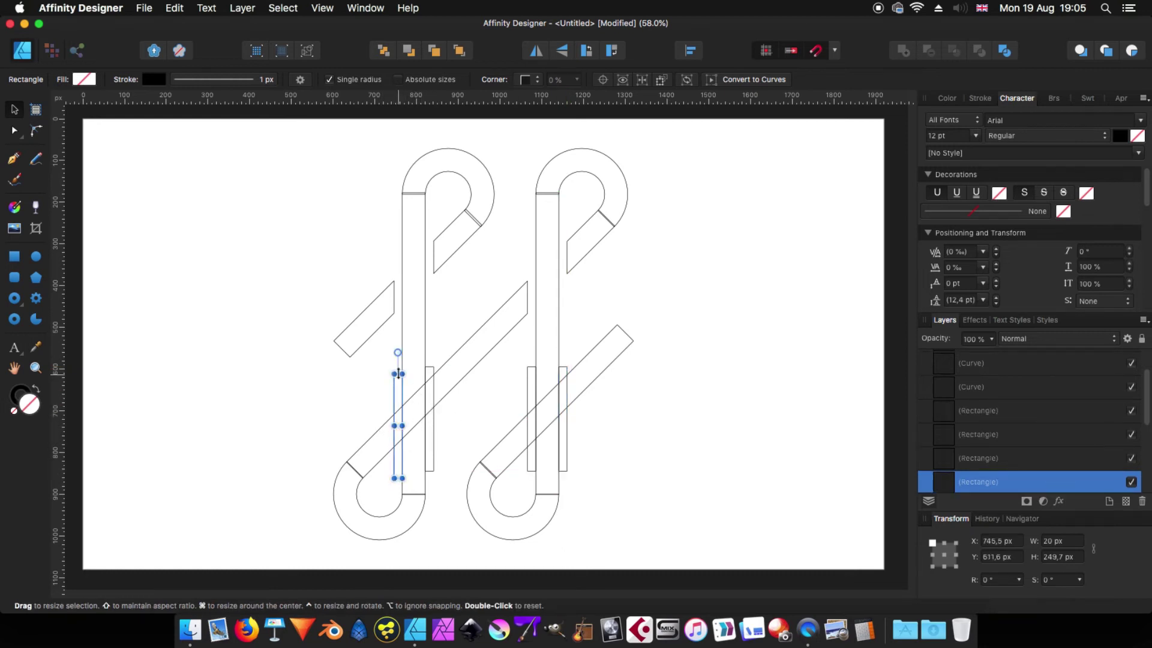
scroll(397, 378, up, 5)
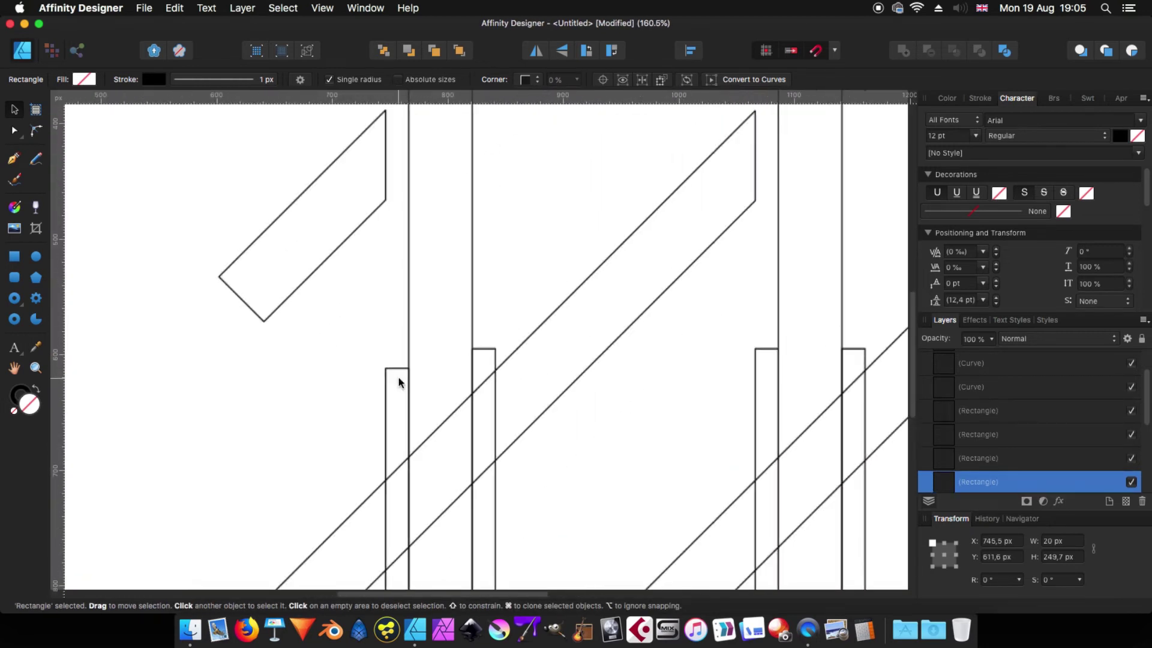
drag(397, 367, 397, 264)
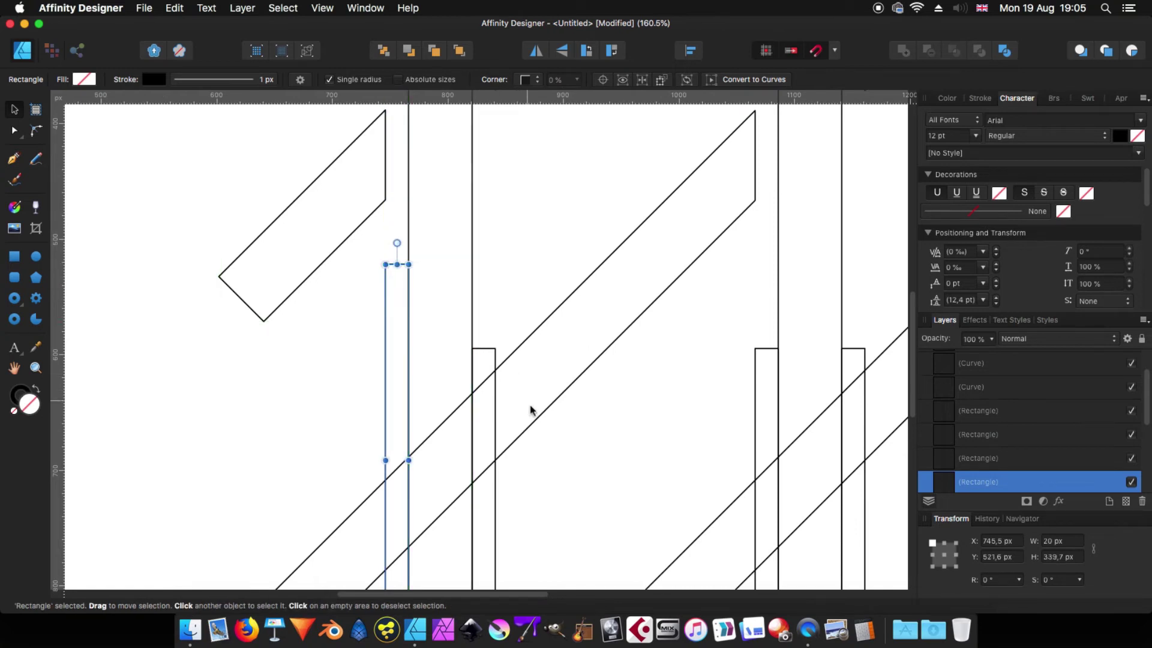
drag(589, 466, 576, 223)
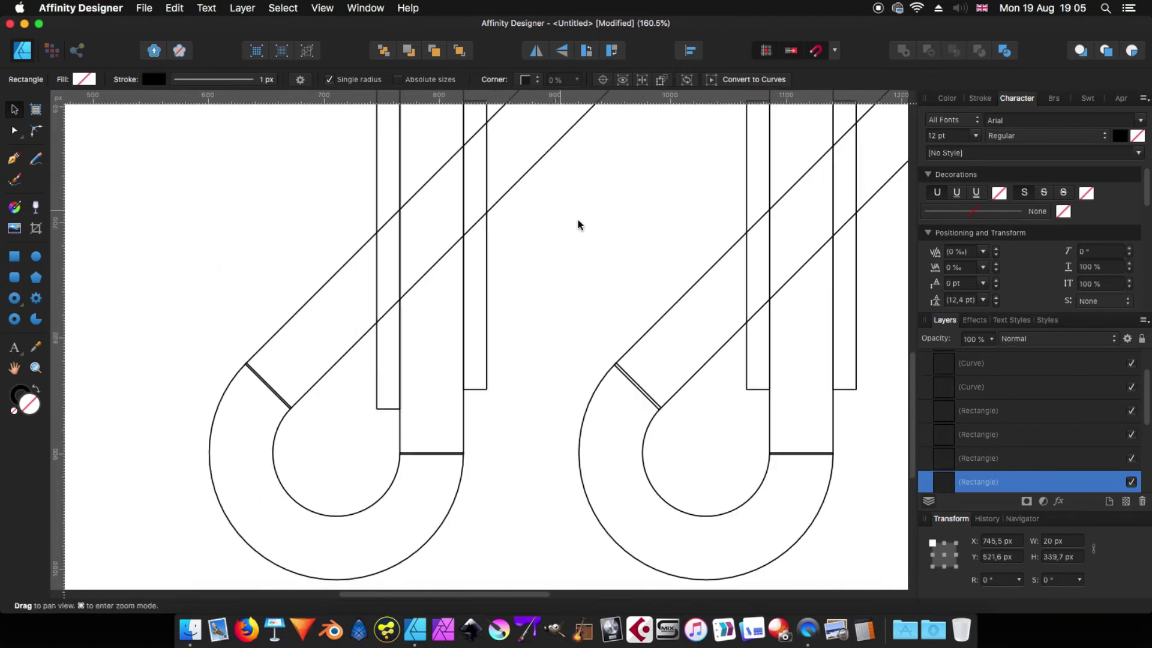
click(474, 390)
drag(475, 390, 476, 492)
Lengthen the right cutter rectangles, extending the one by the right stem to 328.7 px
drag(662, 426, 412, 527)
click(509, 206)
drag(508, 206, 507, 118)
click(599, 490)
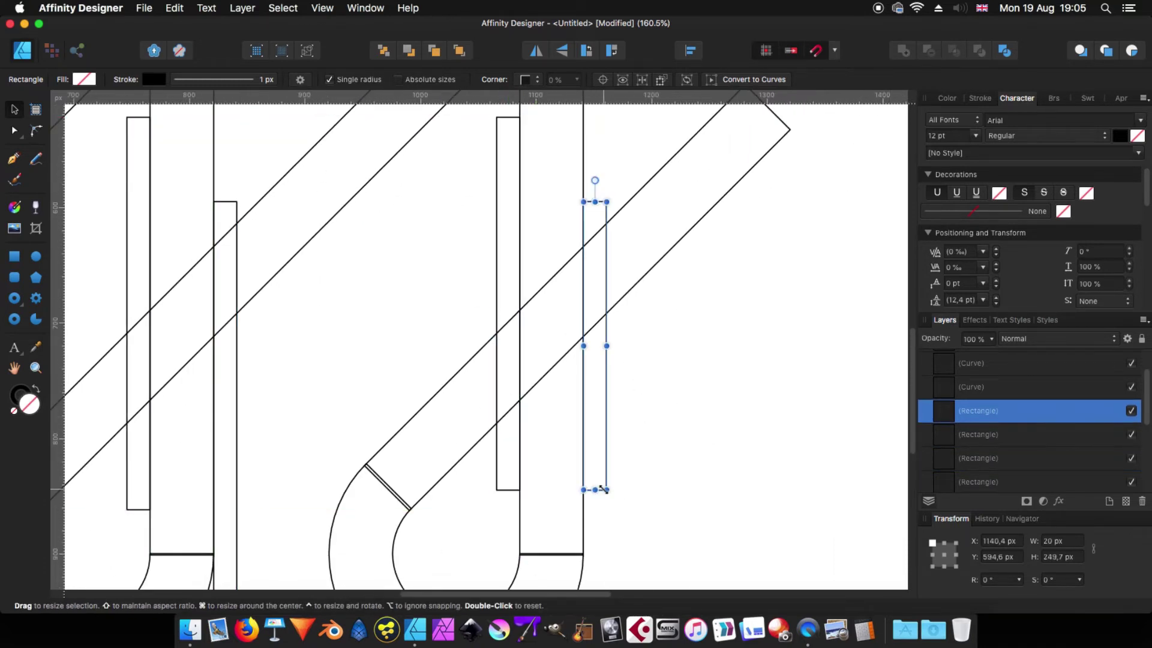
drag(595, 490, 595, 580)
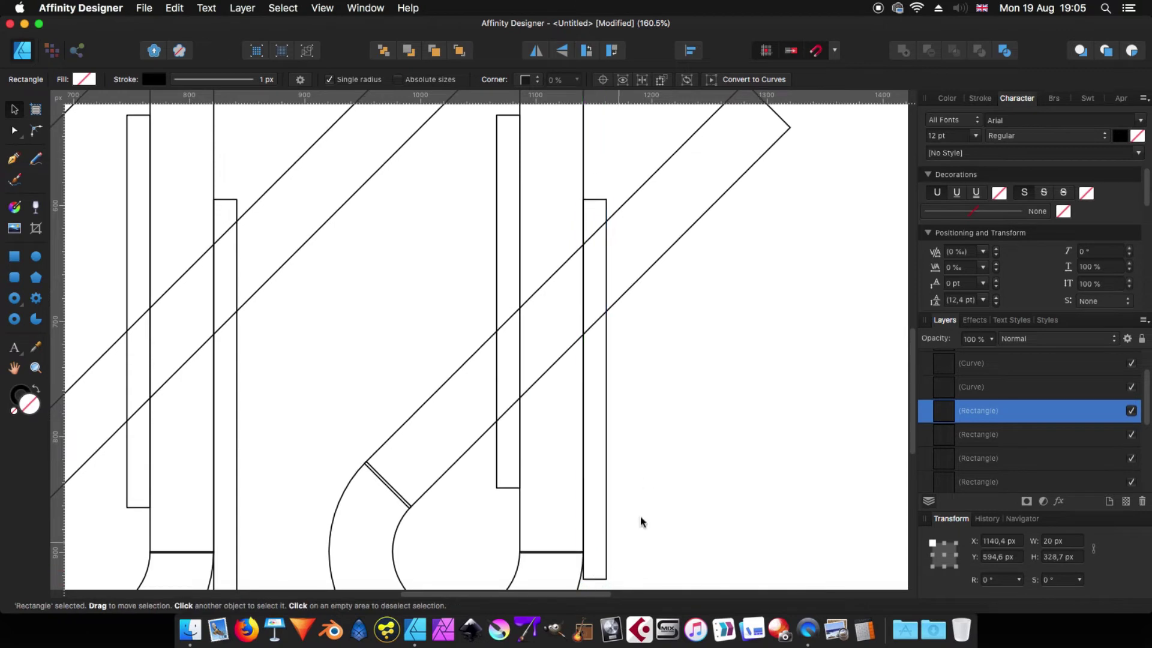
drag(304, 353, 561, 434)
click(384, 320)
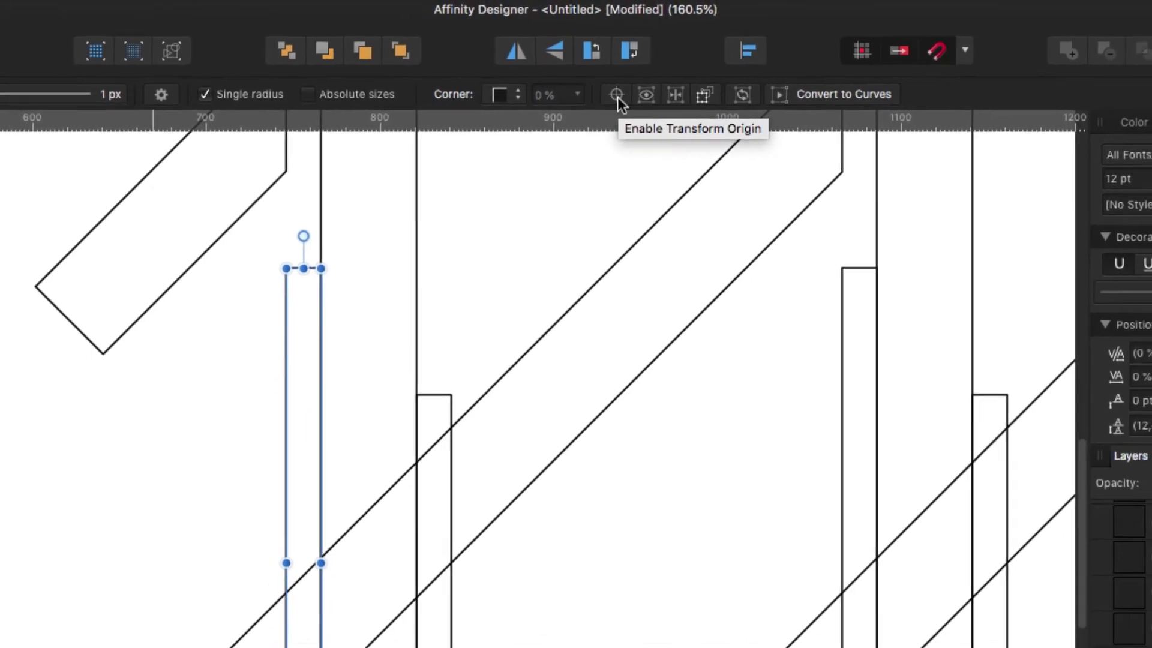
Show a narrow rectangle's transform origin, test moving it off centre, then reset it to centre
click(618, 96)
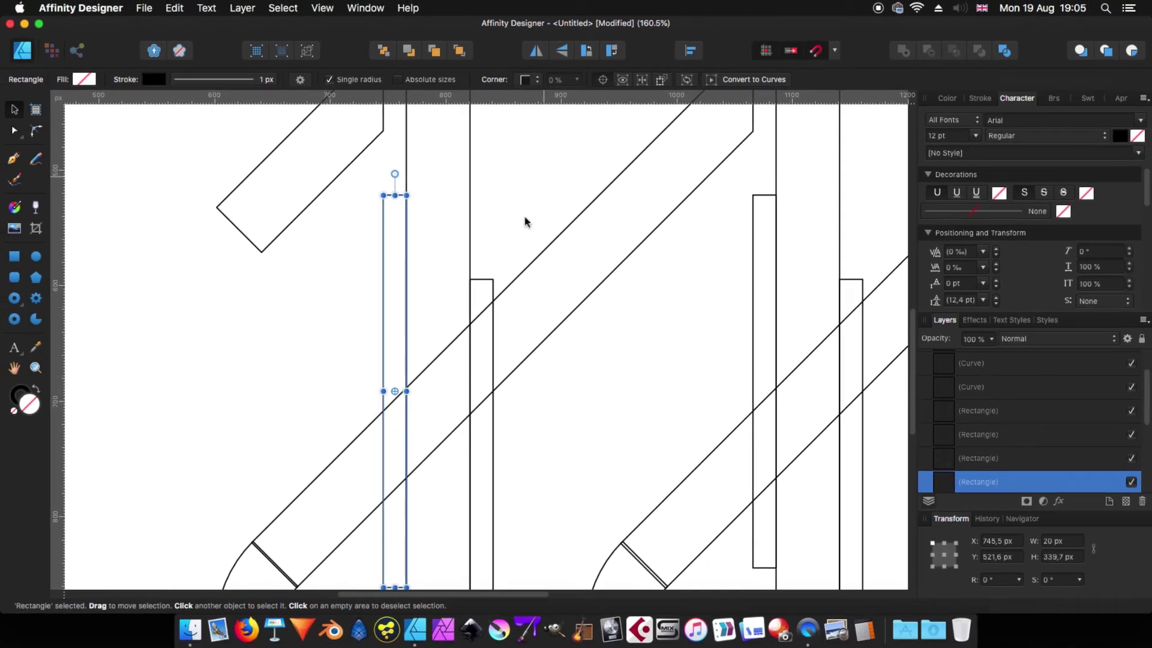
scroll(393, 391, up, 10)
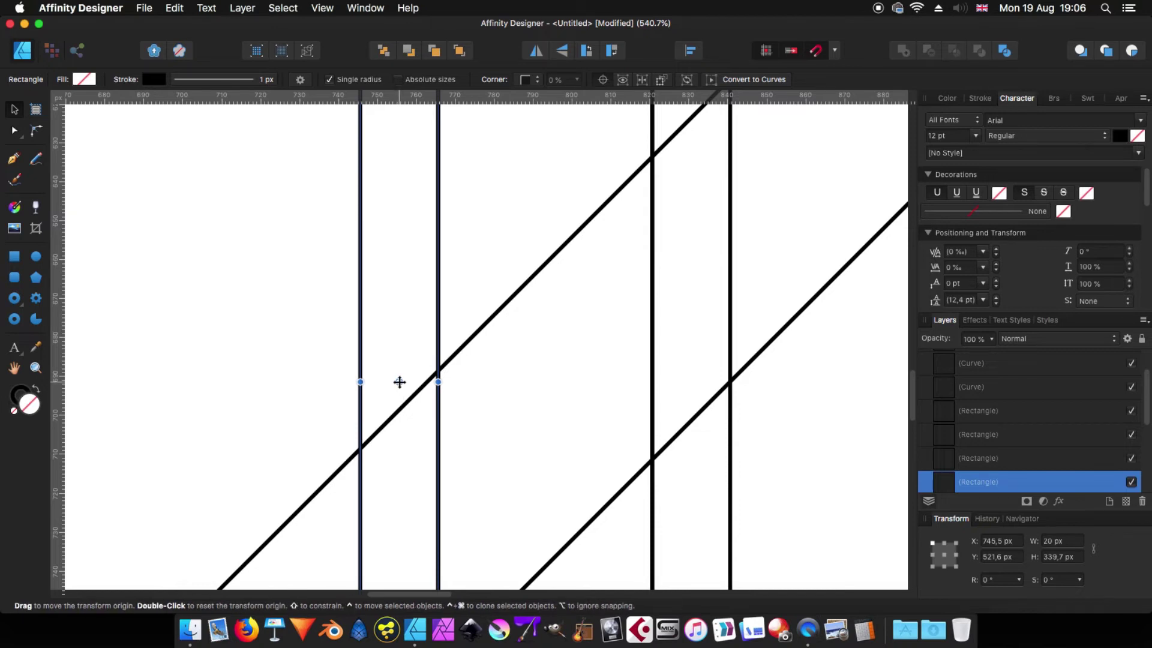
drag(400, 382, 434, 371)
double_click(439, 372)
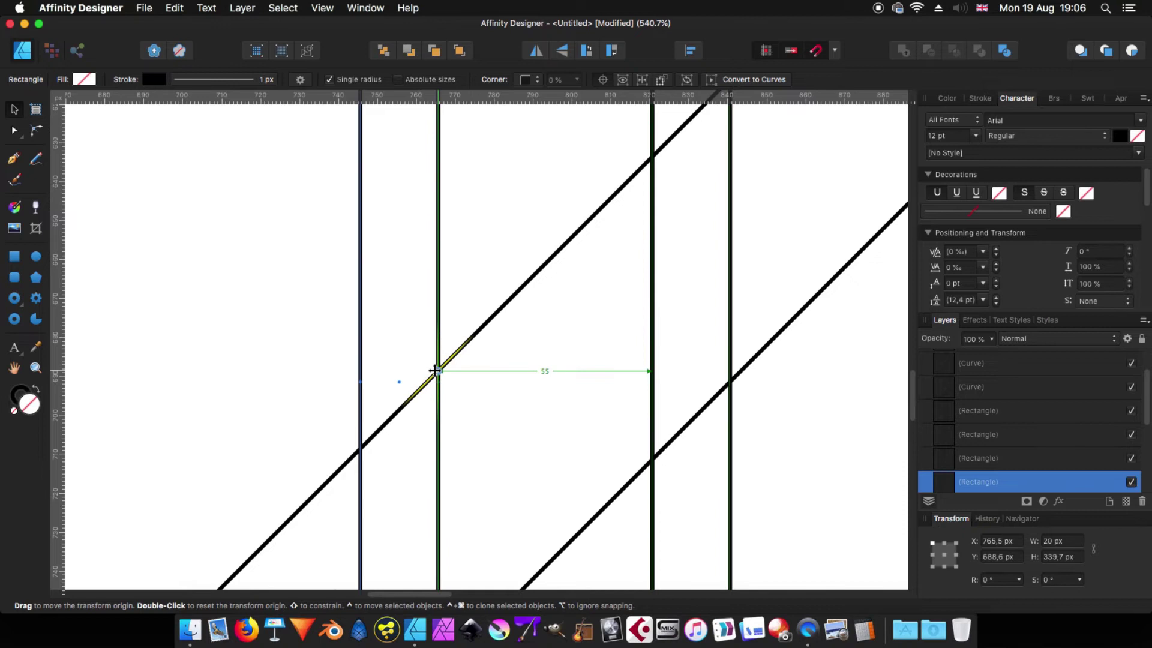
key(space)
scroll(486, 373, down, 5)
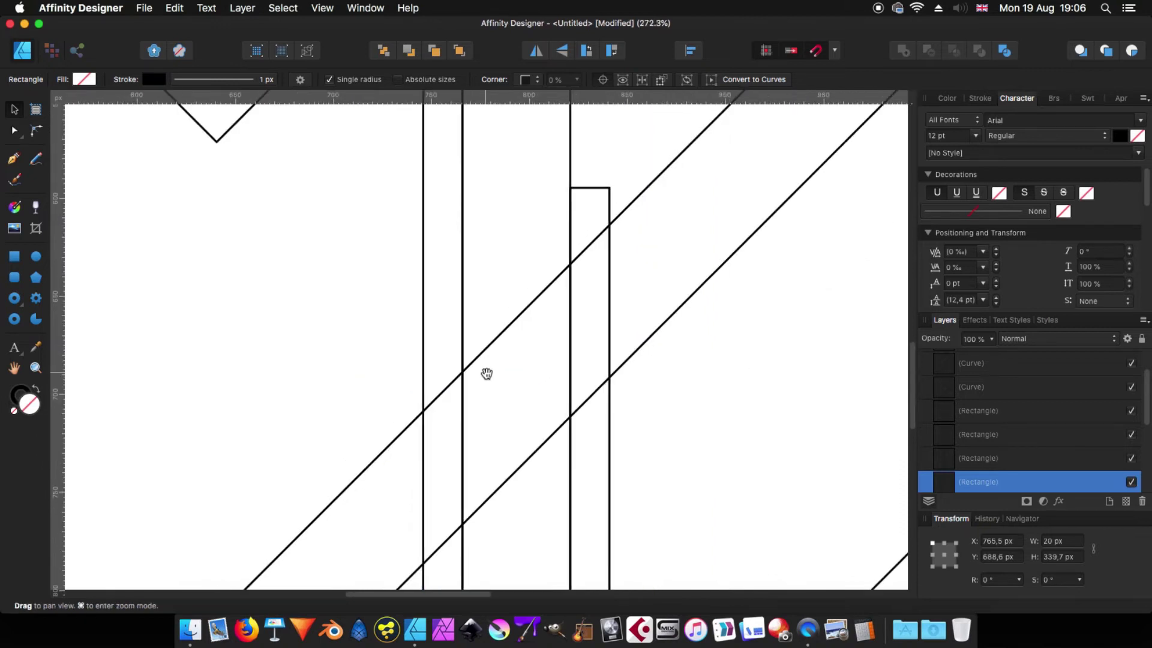
Move the right narrow rectangle's pivot onto its edge where it meets the diagonal
click(585, 402)
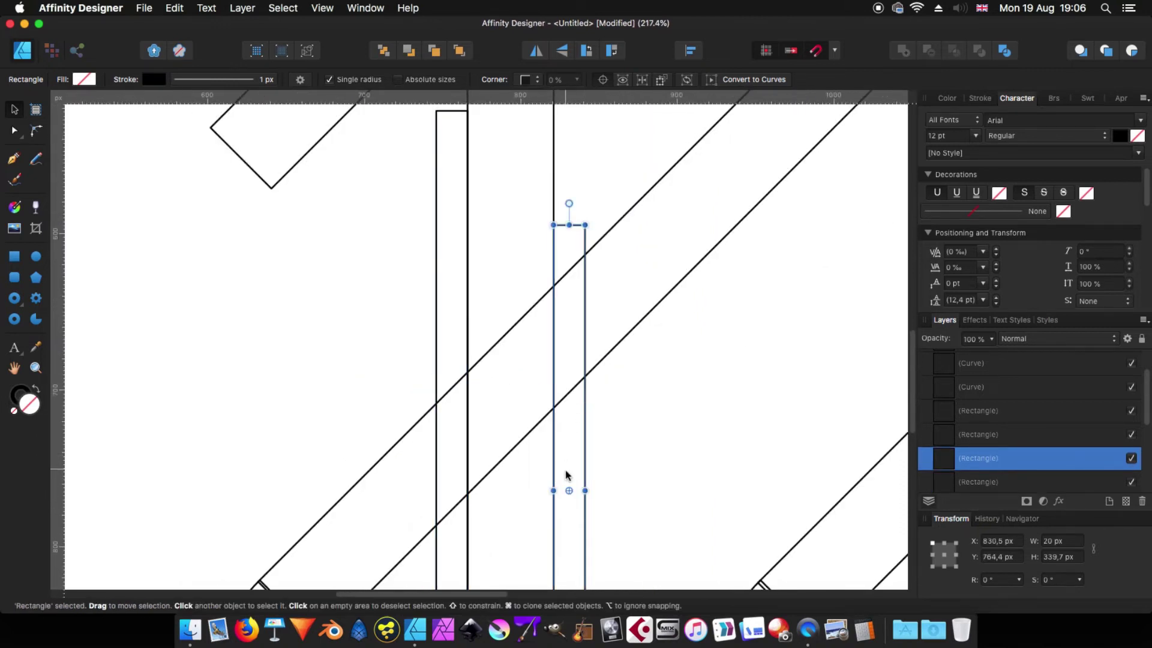
drag(567, 490, 552, 406)
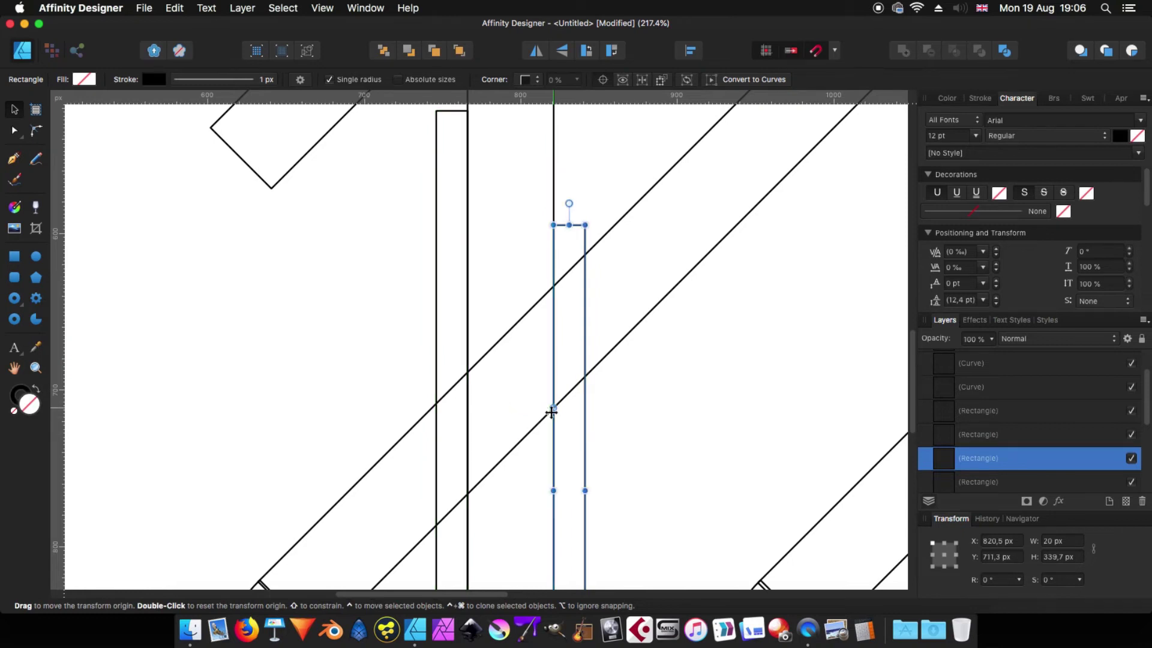
scroll(552, 407, up, 7)
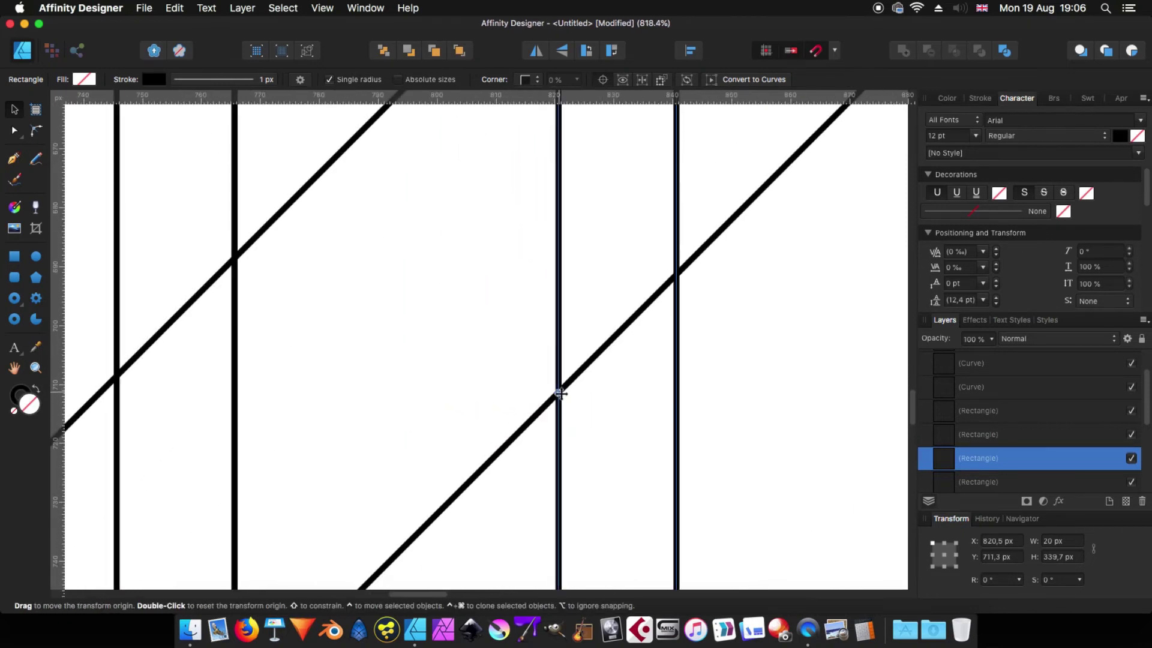
scroll(560, 407, down, 10)
click(687, 433)
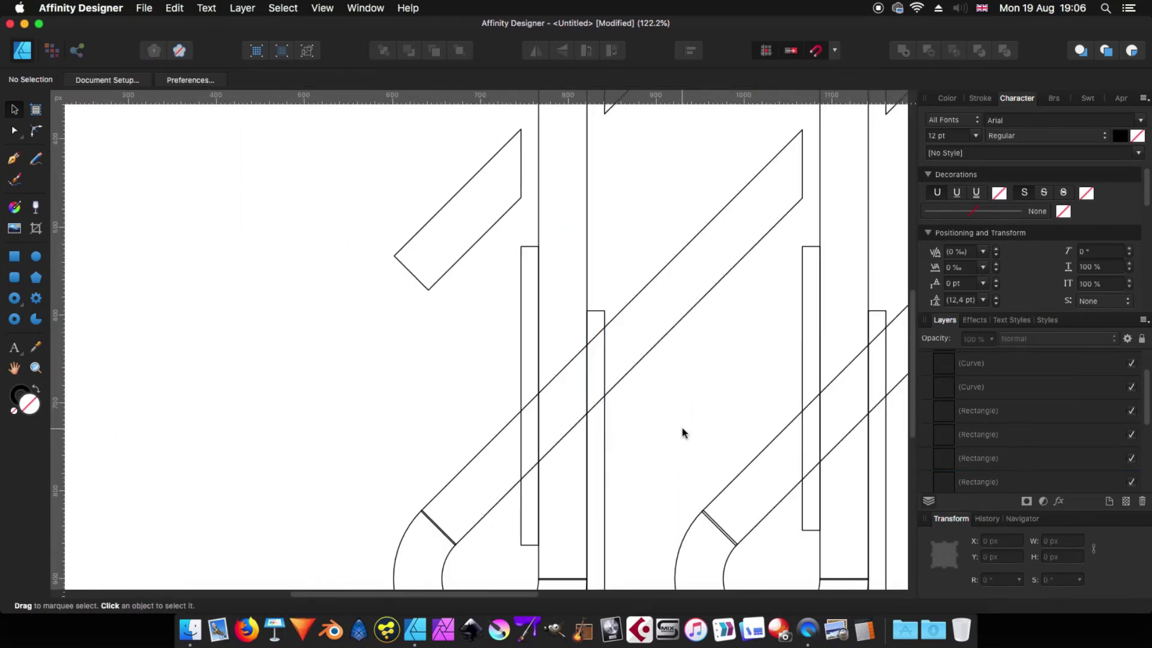
scroll(460, 422, up, 4)
scroll(510, 389, up, 6)
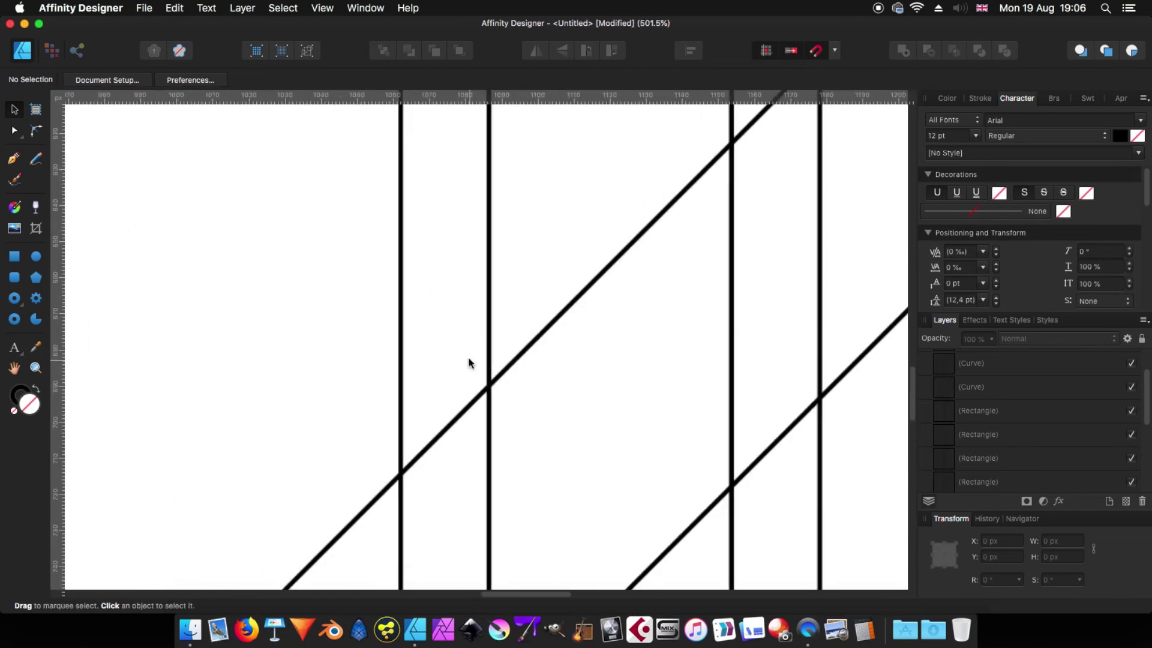
Set the pivots of the right-hook bar and the next bar at their edge/diagonal intersections
click(427, 386)
drag(443, 363, 489, 386)
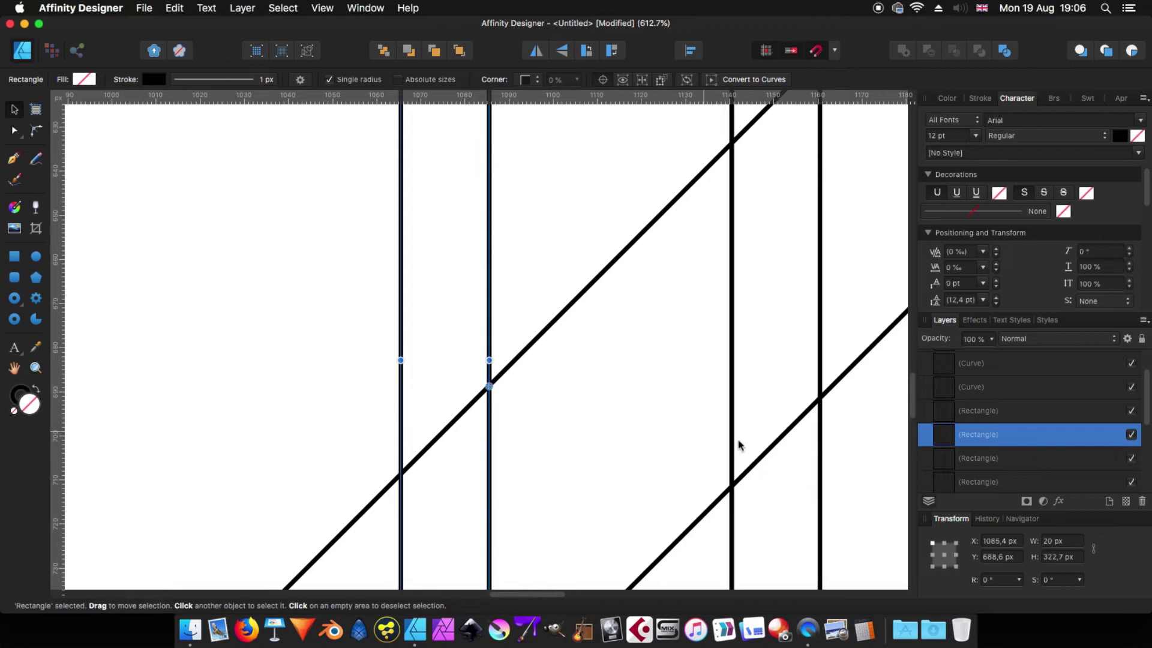
click(820, 450)
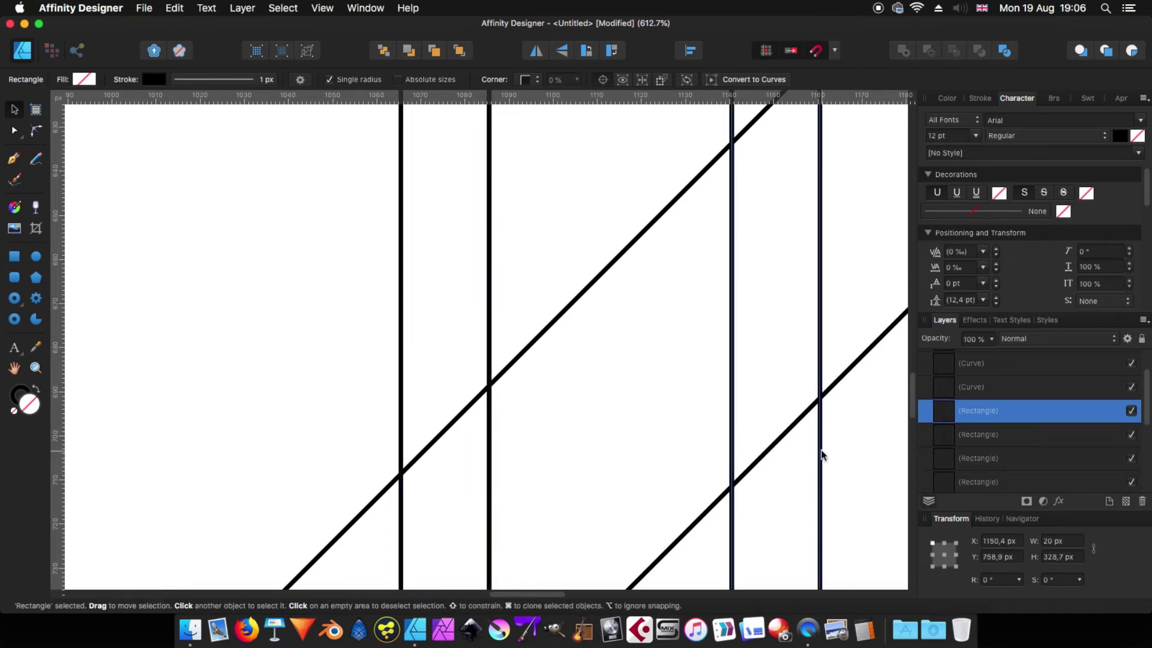
scroll(787, 453, down, 5)
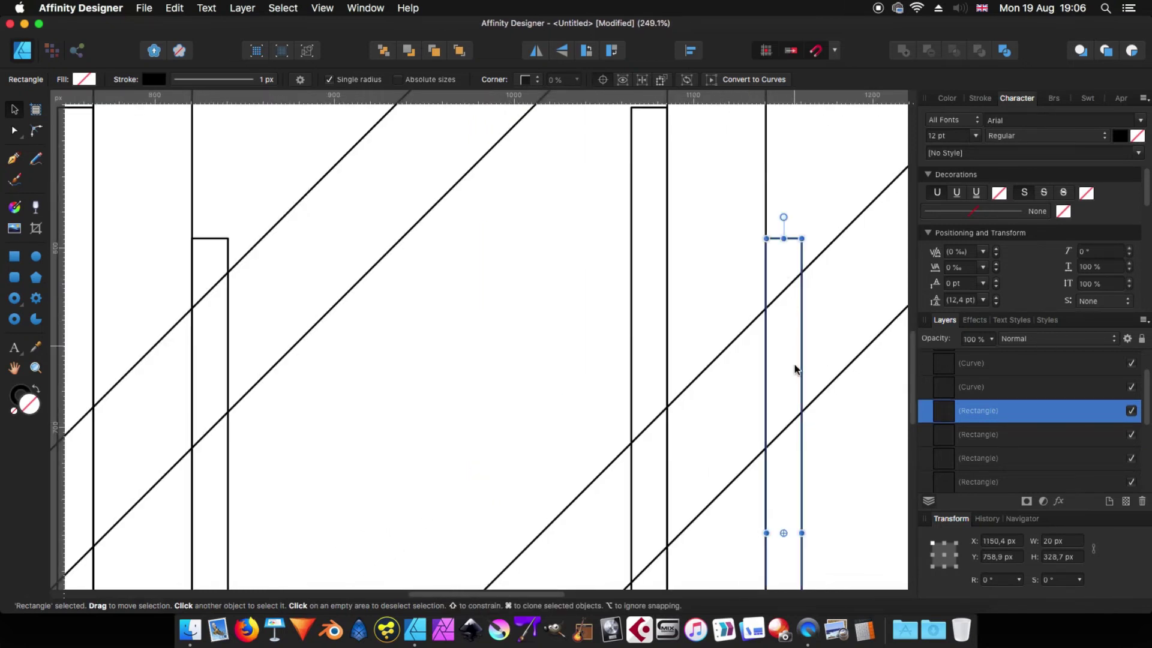
drag(784, 530, 766, 448)
scroll(766, 450, up, 2)
scroll(771, 450, up, 3)
scroll(708, 444, down, 3)
scroll(623, 445, down, 6)
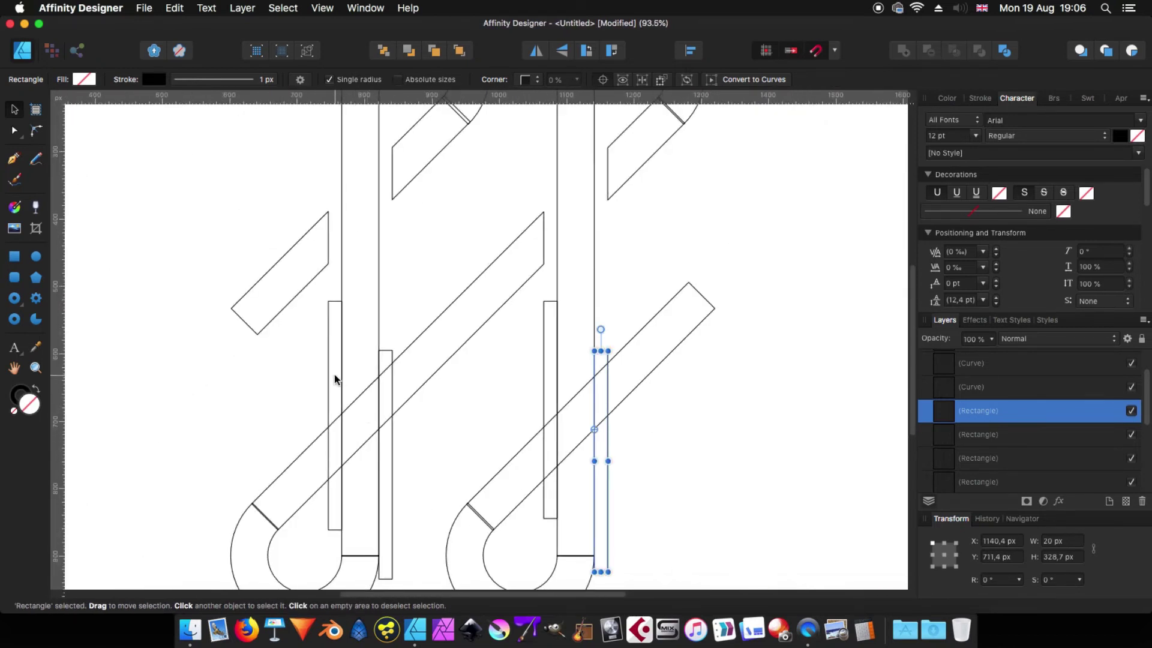
scroll(336, 382, up, 3)
Rotate the left-hook narrow rectangle and the other vertical bar to -45°
click(346, 225)
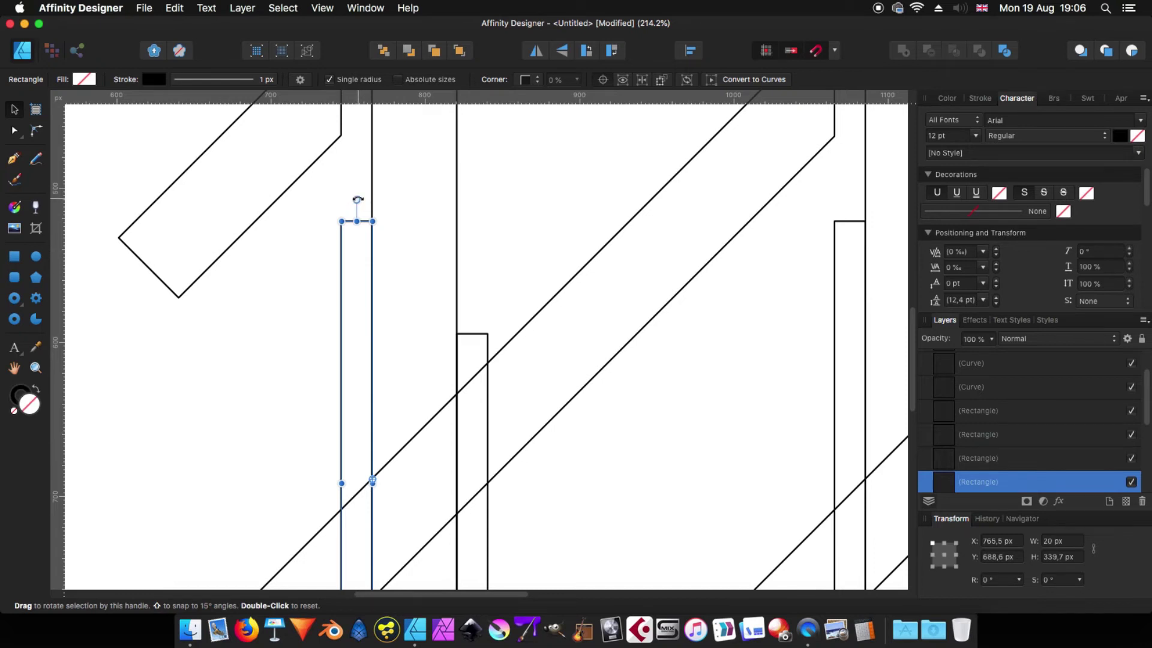
drag(358, 200, 555, 294)
scroll(596, 425, down, 5)
scroll(596, 425, left, 2)
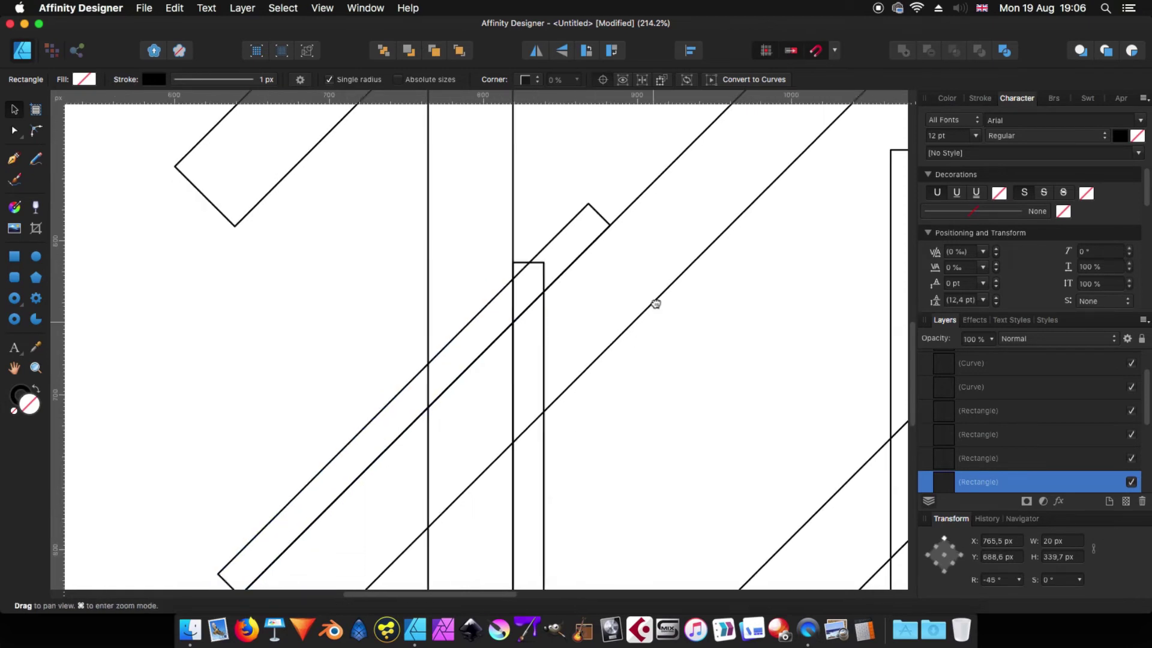
click(548, 396)
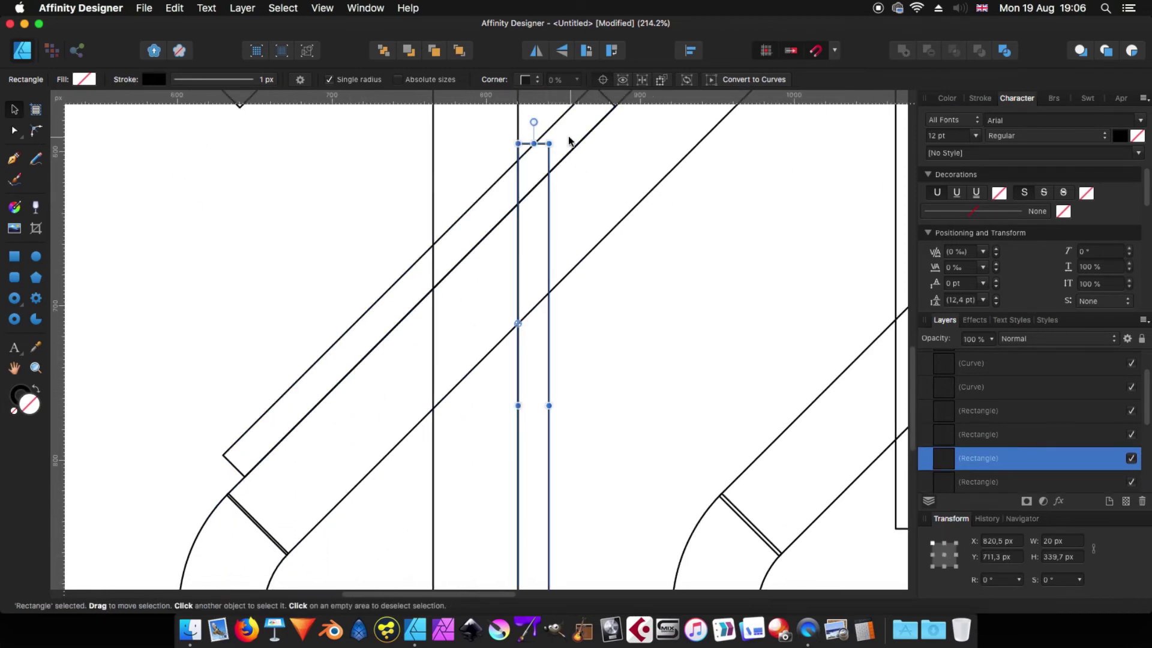
drag(534, 122, 673, 189)
scroll(712, 276, right, 10)
scroll(712, 277, up, 4)
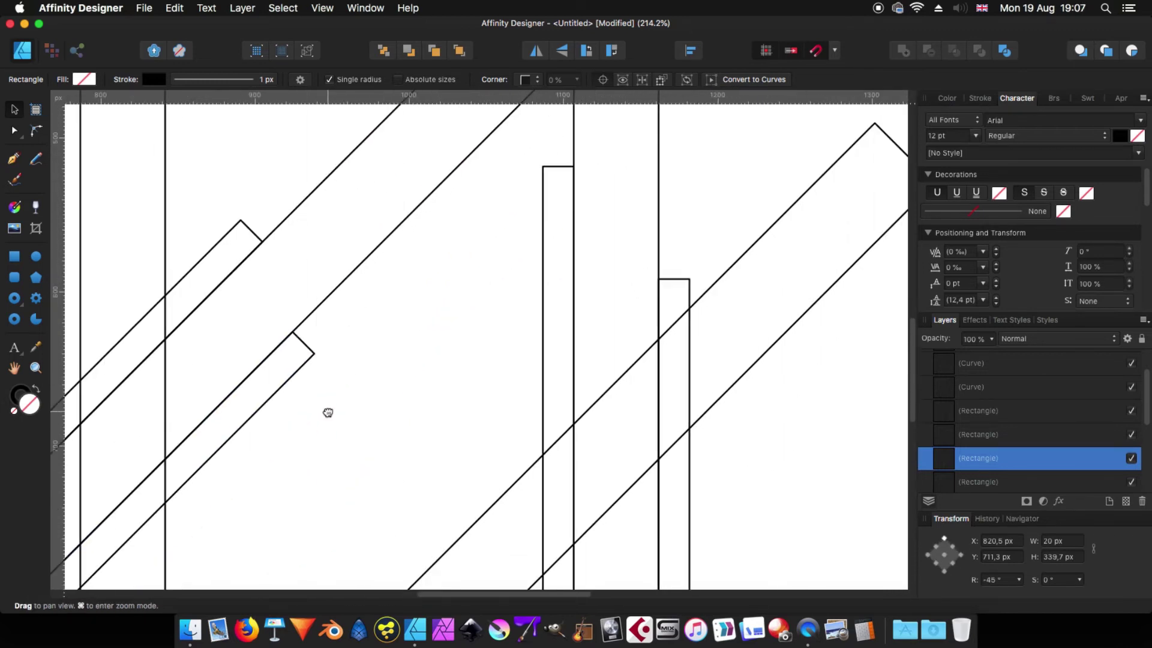
Rotate the next vertical bar and the tall vertical rectangle to -45° along the diagonal bands
click(501, 180)
drag(502, 156, 698, 238)
scroll(714, 486, down, 4)
scroll(715, 486, right, 1)
click(600, 415)
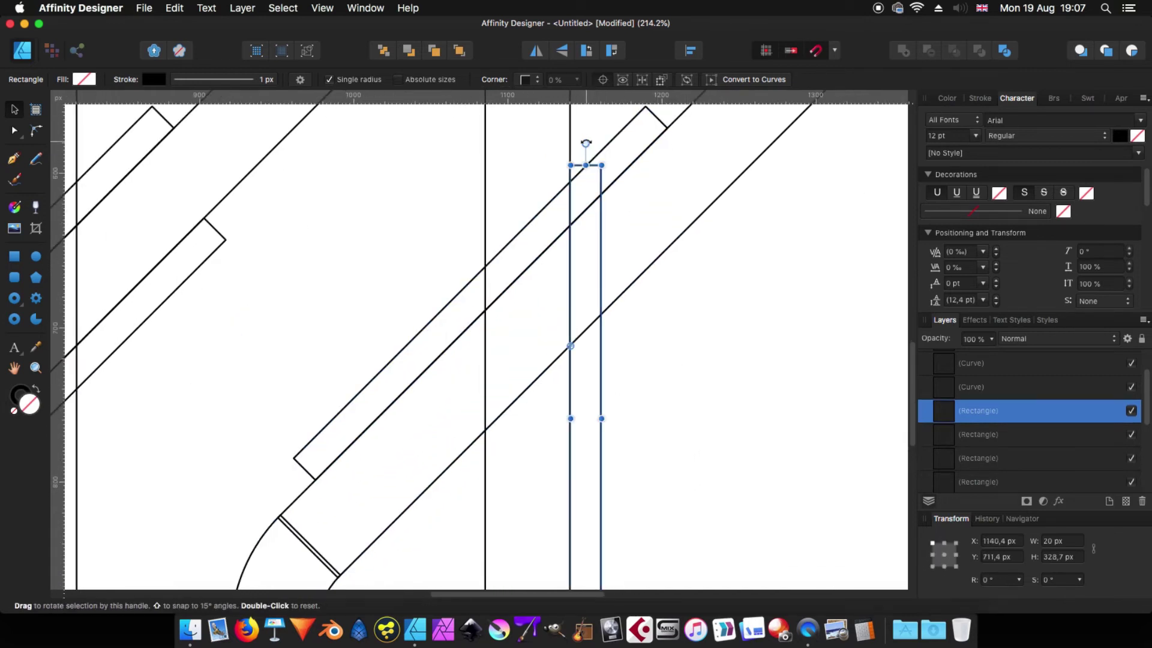
drag(586, 143, 724, 214)
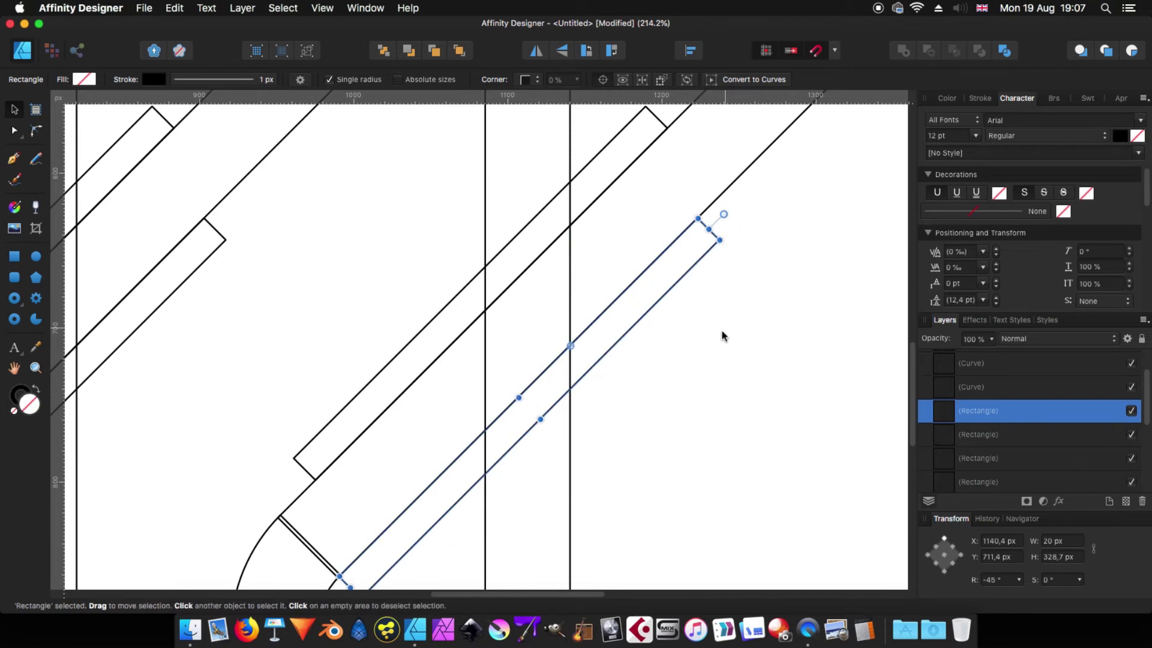
scroll(382, 354, down, 6)
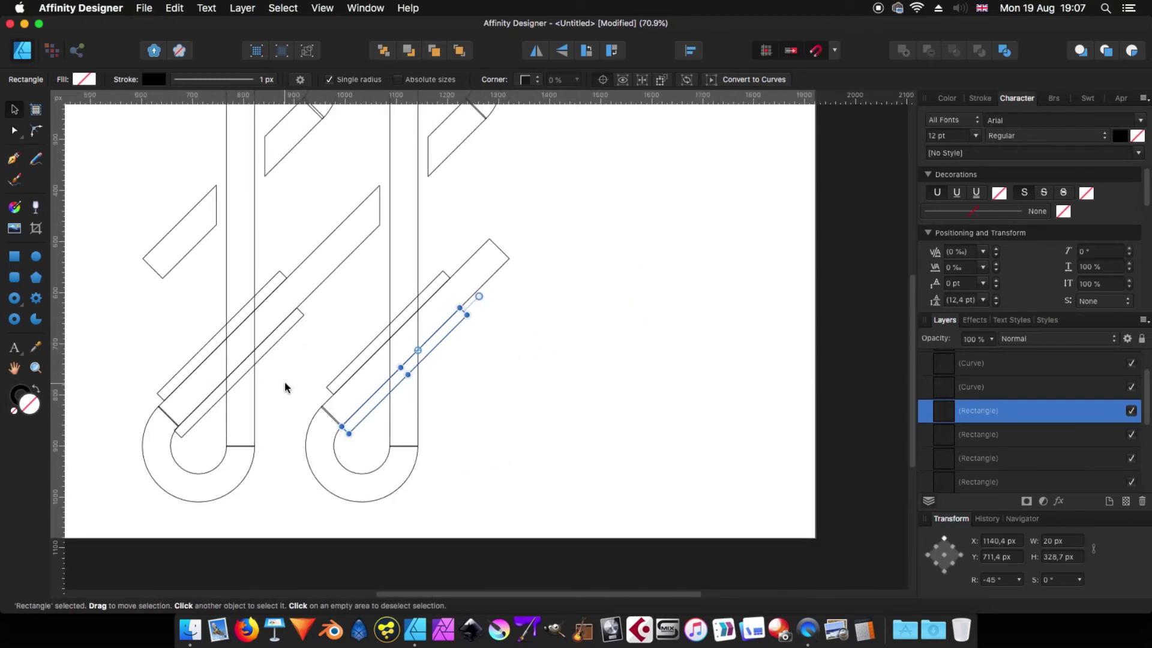
scroll(285, 387, left, 5)
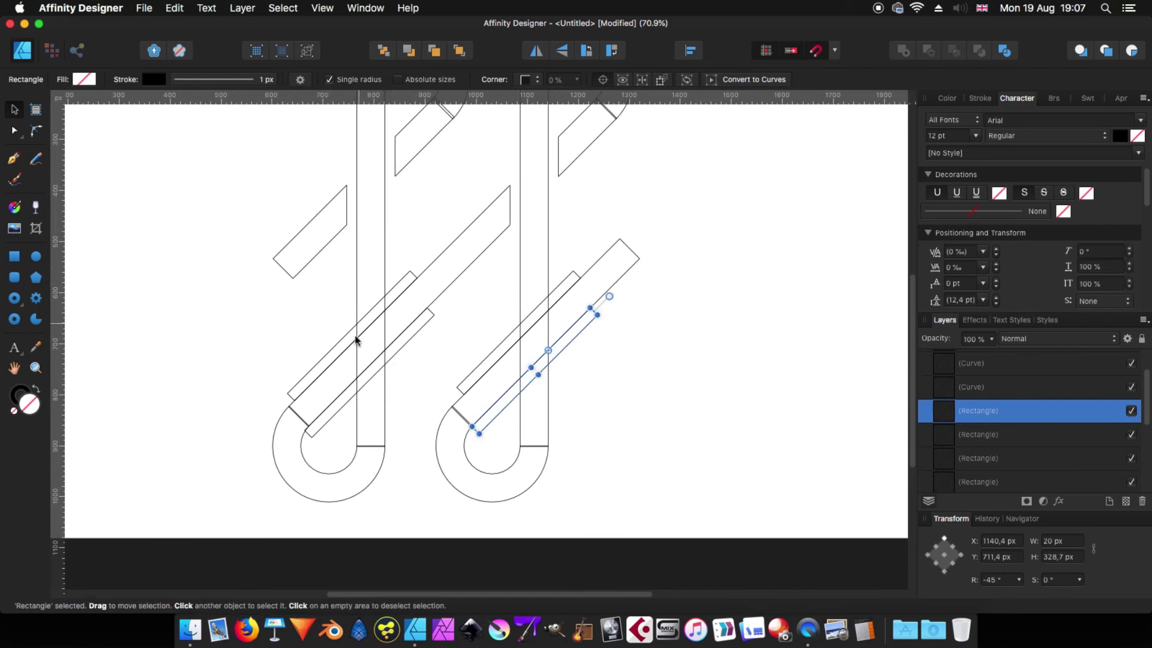
Subtract the rotated rectangle from the tall left bar and from the left vertical stem
click(356, 296)
shift+click(340, 345)
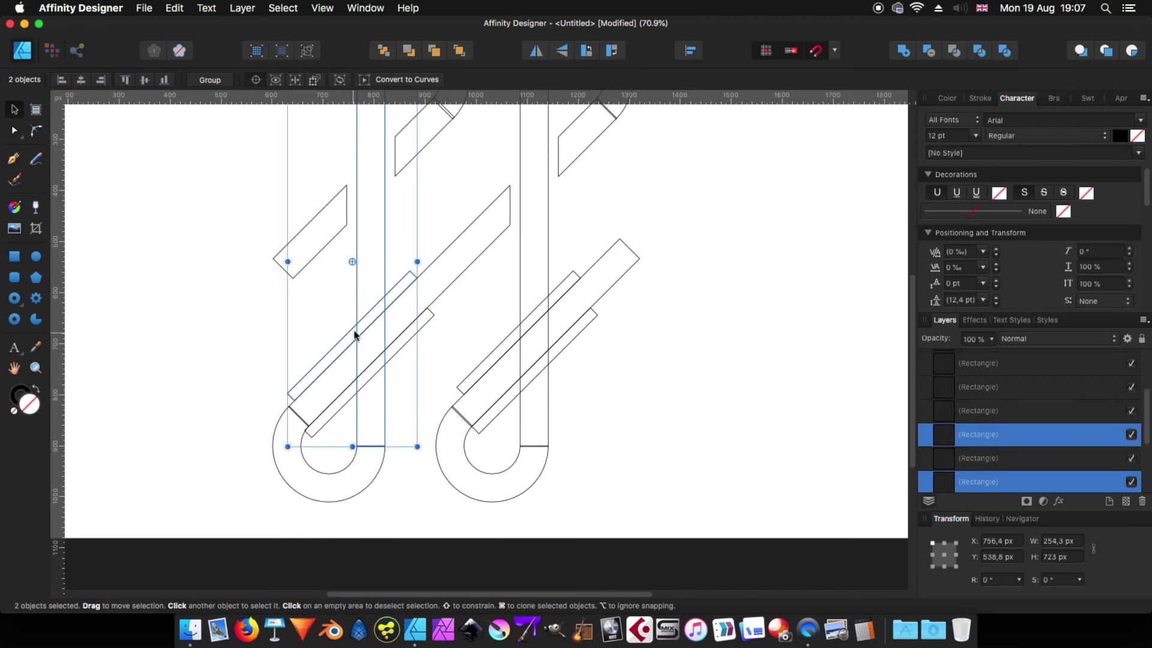
click(928, 53)
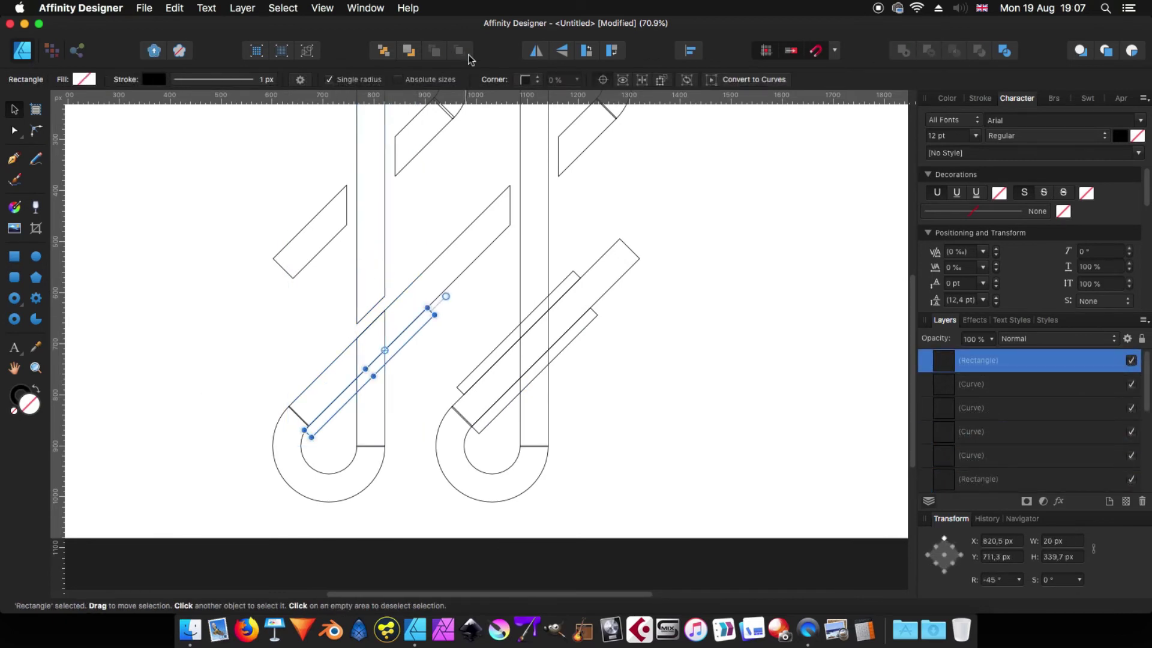
shift+click(386, 404)
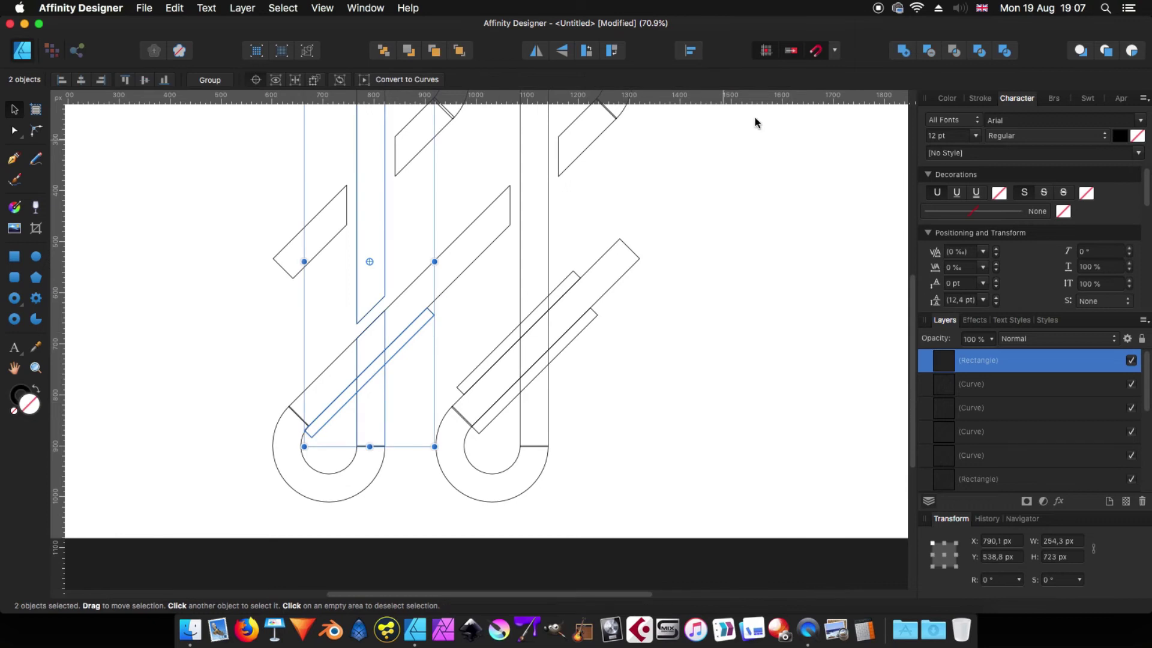
click(928, 52)
click(812, 257)
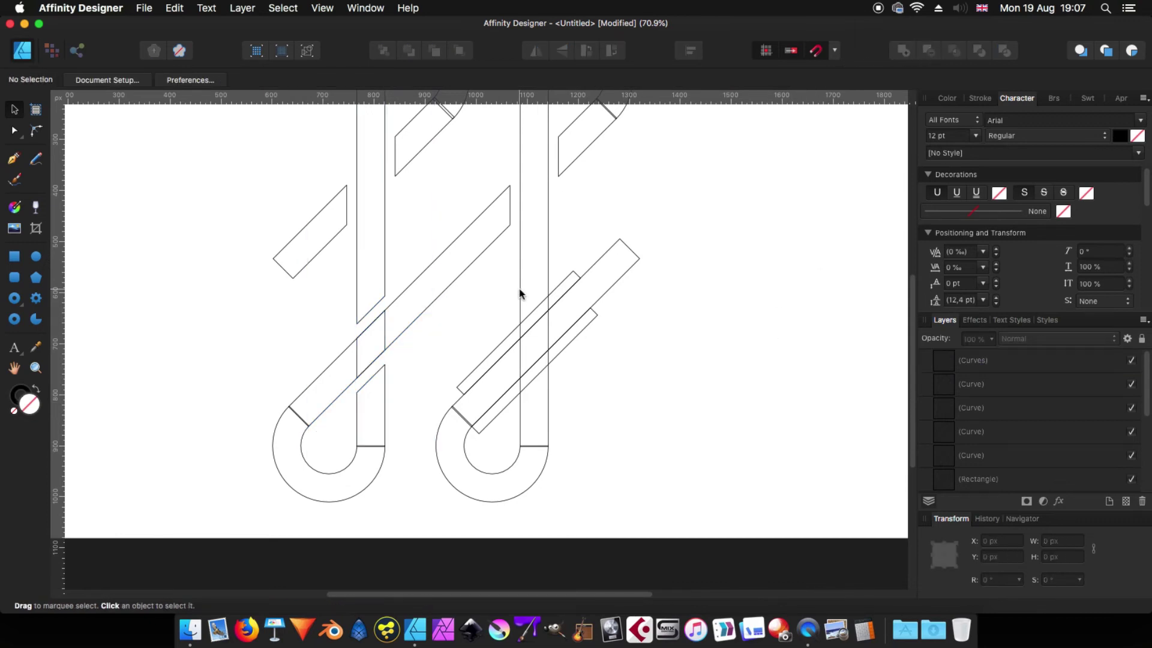
Subtract the diagonal rectangle from the second vertical bar
click(501, 347)
shift+click(524, 277)
click(928, 53)
click(577, 336)
Bring the thin diagonal rectangle to the front and subtract it from the vertical bar
click(577, 336)
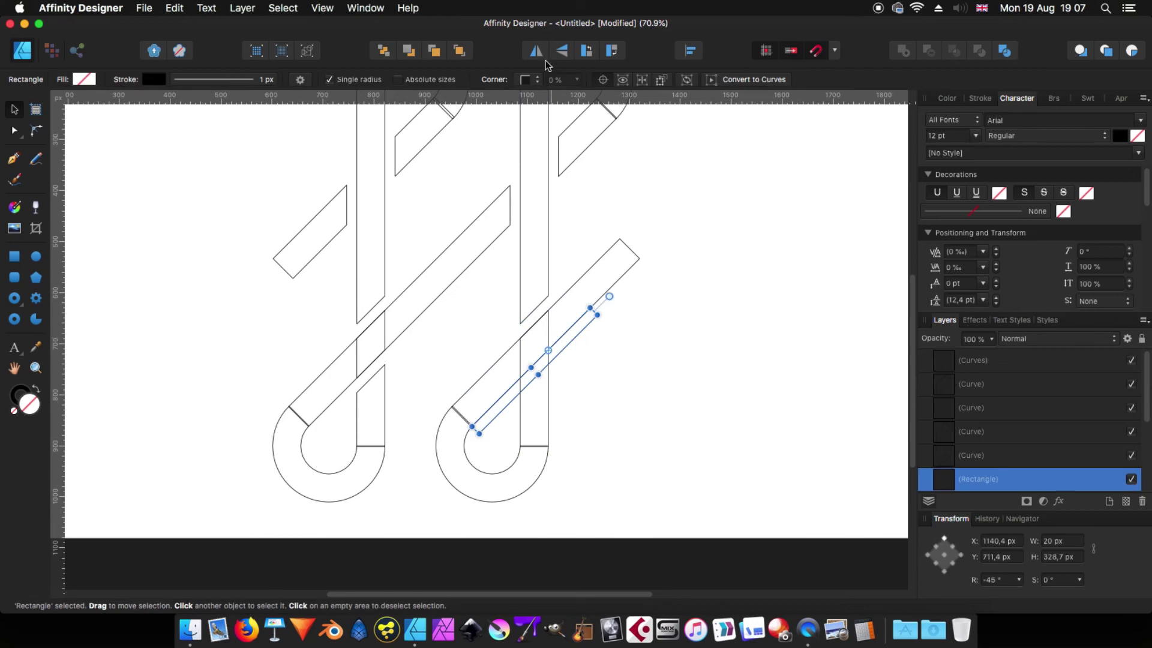
click(460, 53)
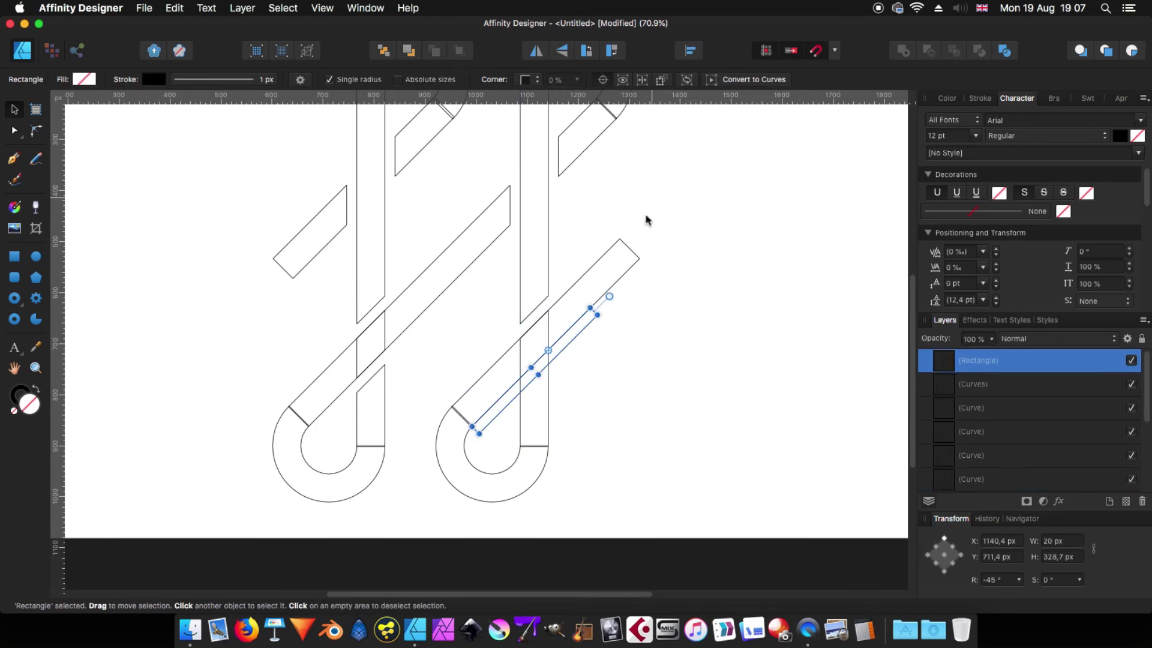
shift+click(548, 398)
click(929, 51)
click(710, 380)
Divide the cut bar into pieces and delete the middle segments of both stems
click(525, 290)
click(1005, 50)
click(548, 334)
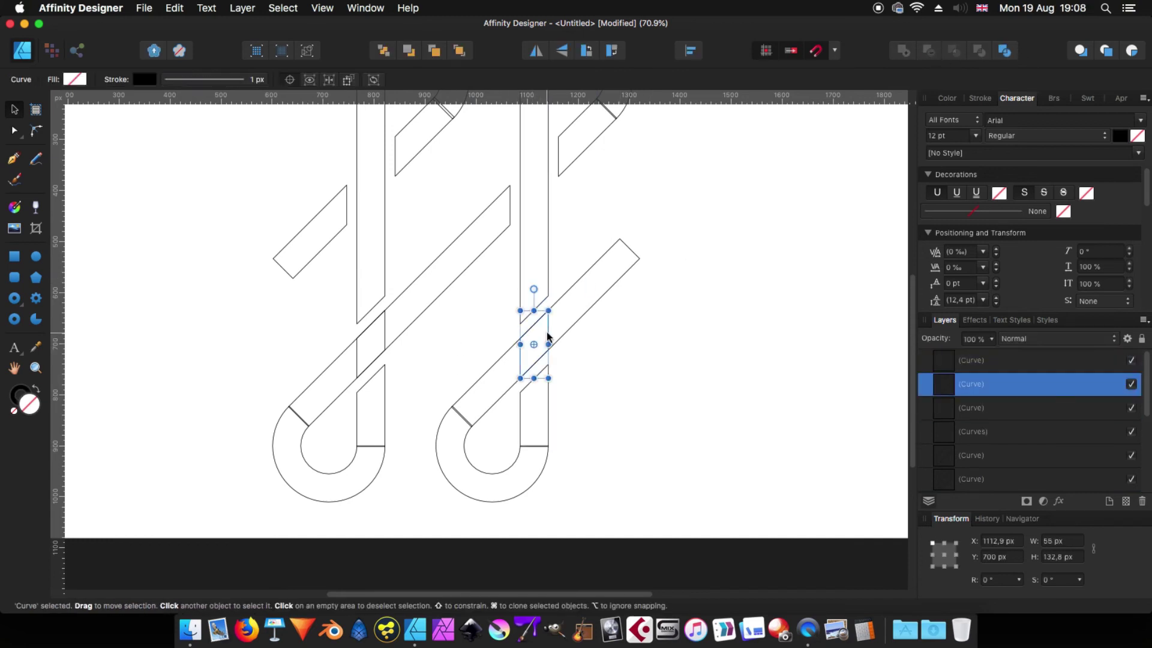
key(Delete)
click(385, 334)
key(Delete)
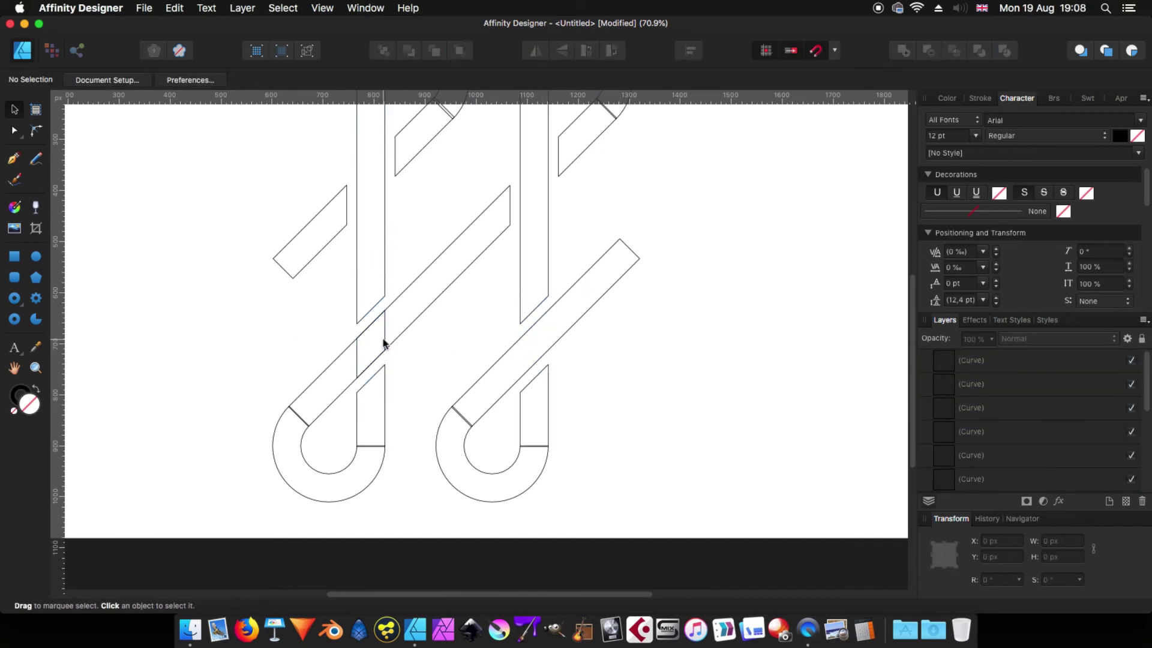
scroll(653, 349, down, 3)
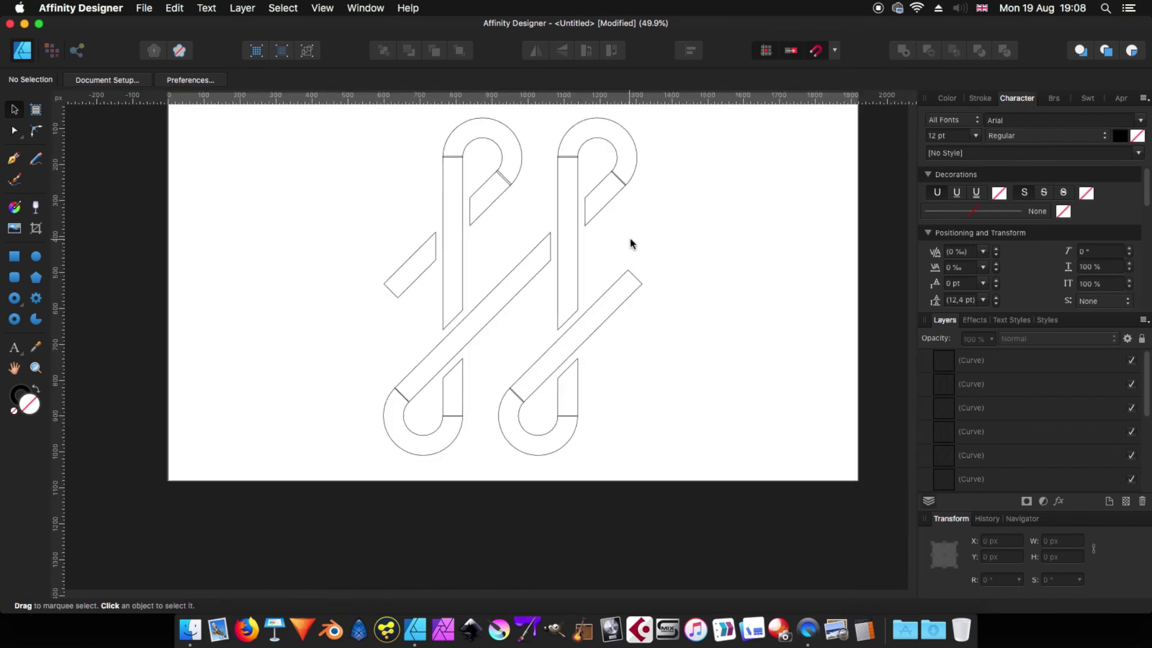
Merge the lower diagonal shape, the outer arc and the stem into one hook outline
scroll(561, 314, up, 10)
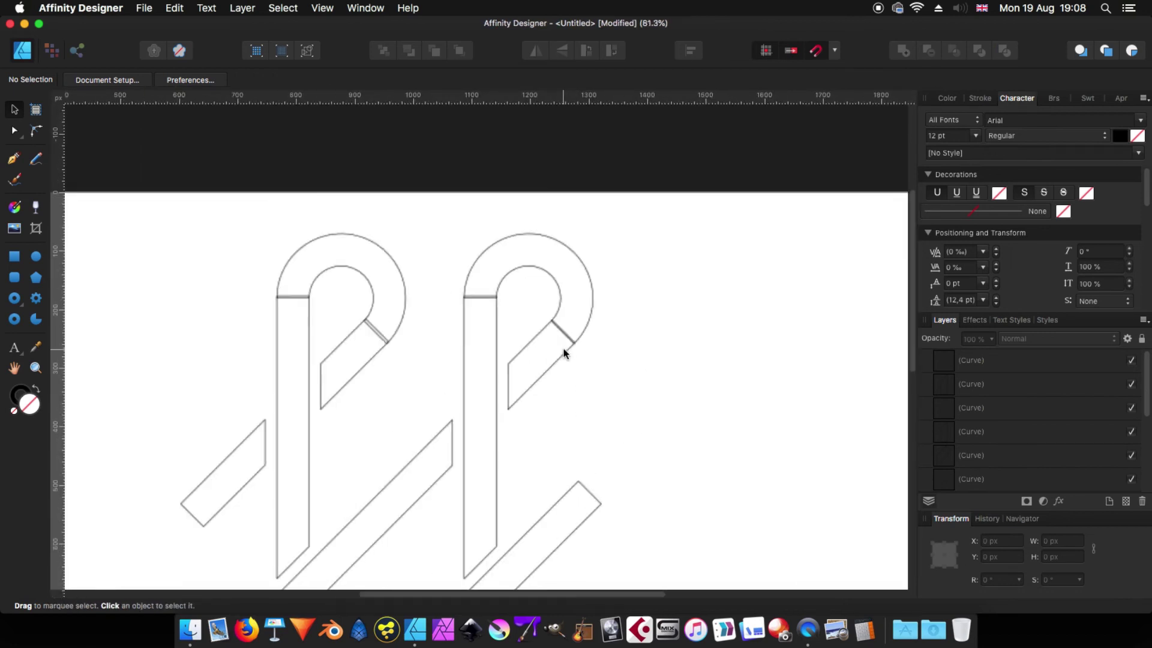
scroll(564, 354, up, 2)
click(569, 358)
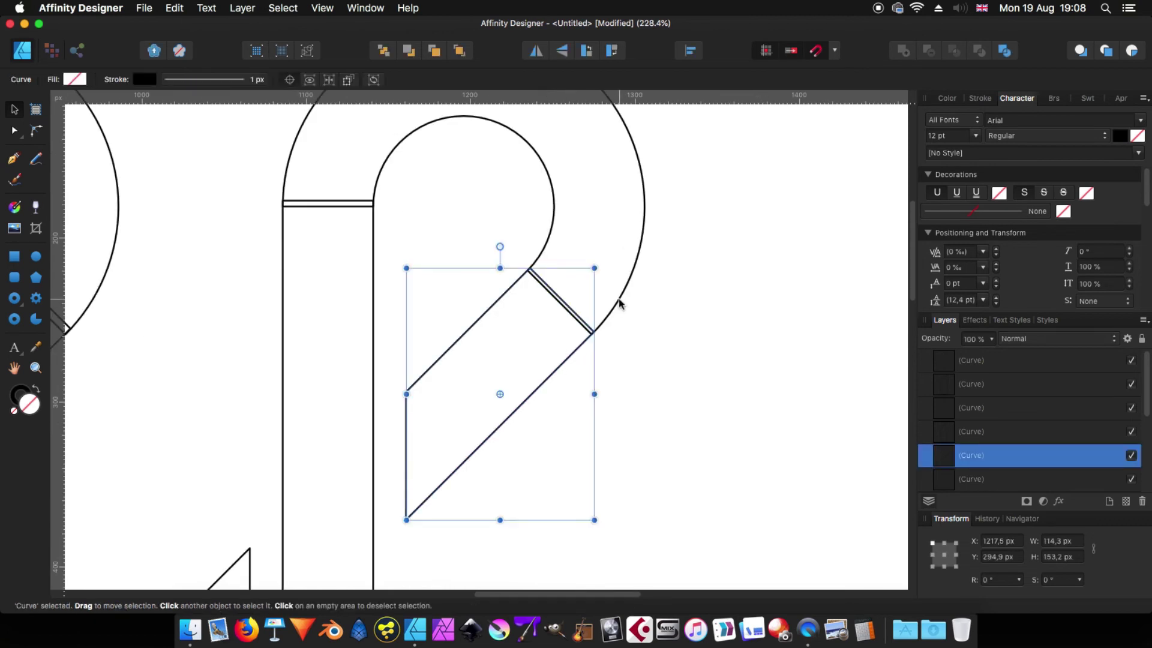
shift+click(619, 302)
click(903, 51)
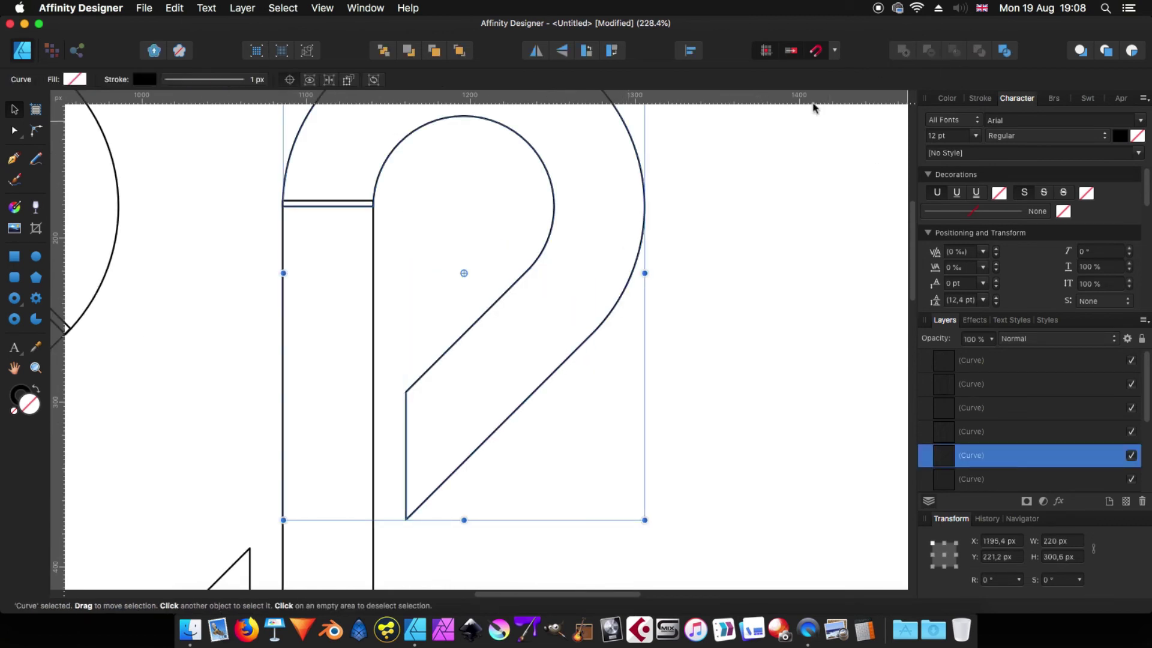
shift+click(373, 247)
click(904, 52)
Merge the other stem with its outer arc and the upper diagonal band
scroll(651, 424, down, 15)
scroll(650, 424, left, 3)
click(524, 304)
shift+click(521, 381)
click(904, 52)
shift+click(306, 236)
click(903, 52)
Shift a hook piece lower, then merge the upper hook with its stem into one curve
key(super+0)
click(457, 211)
drag(457, 212, 502, 332)
drag(681, 245, 745, 438)
click(540, 184)
shift+click(545, 180)
click(560, 278)
shift+click(510, 220)
click(903, 52)
Merge the left hook's lower arc with the long diagonal band, then marquee-select all five curves
click(457, 528)
shift+click(457, 444)
click(386, 462)
shift+click(396, 457)
click(904, 52)
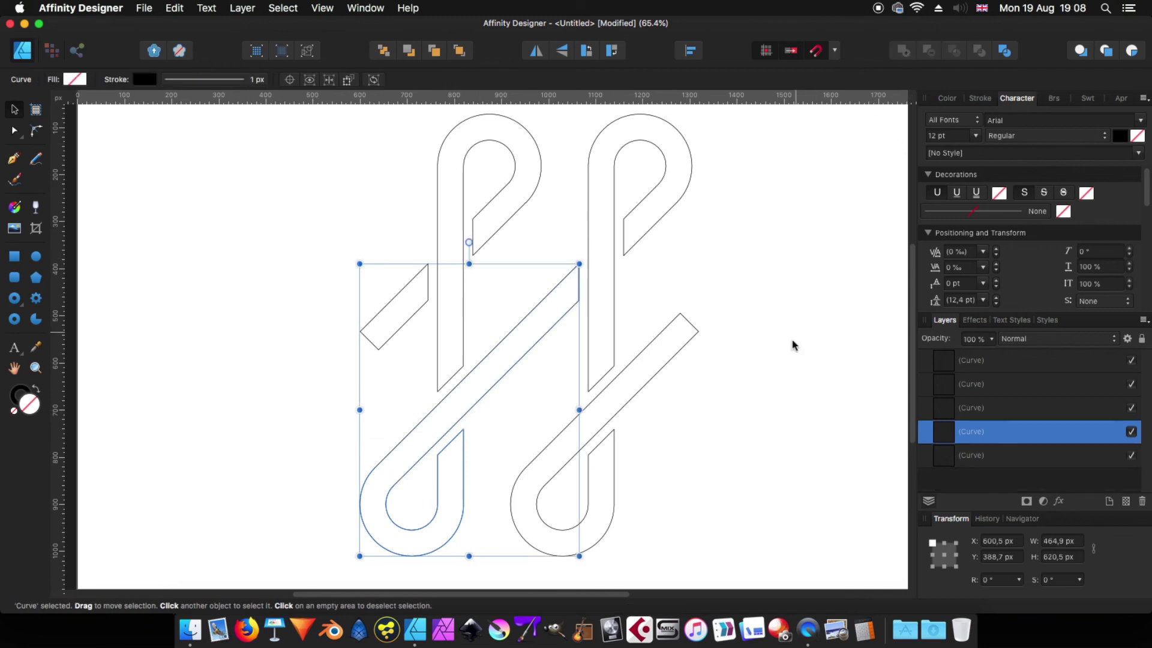
scroll(769, 359, down, 2)
drag(381, 150, 750, 552)
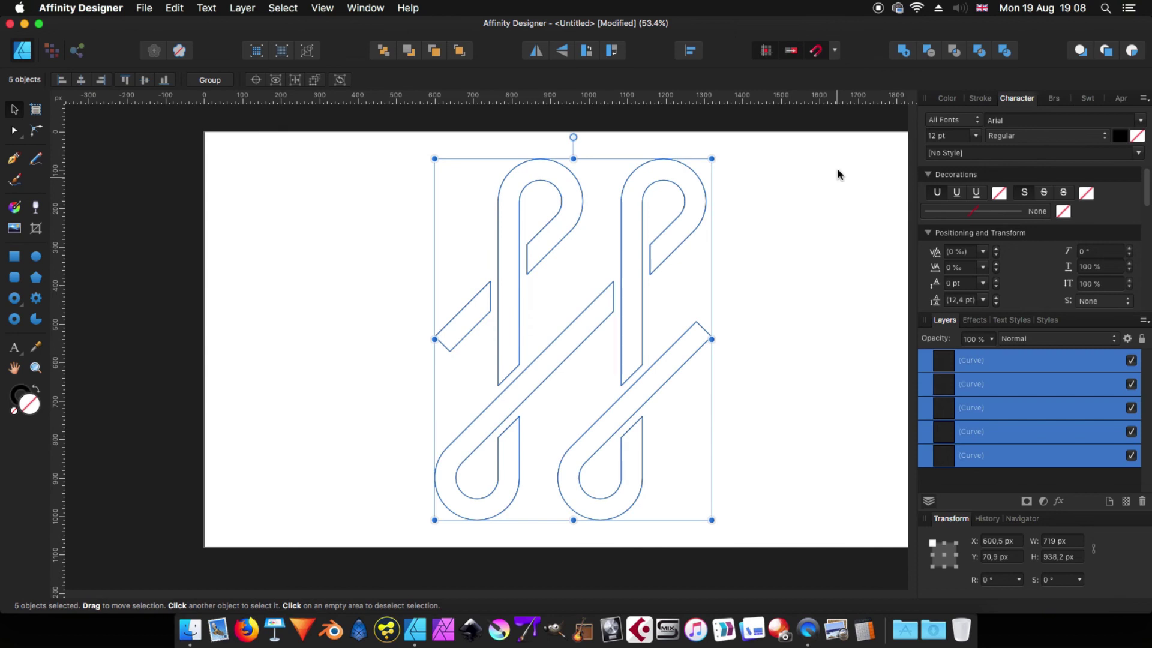
Add the five curves into one shape, scale it to 343.5 × 448.2 px, and fill it black
click(903, 52)
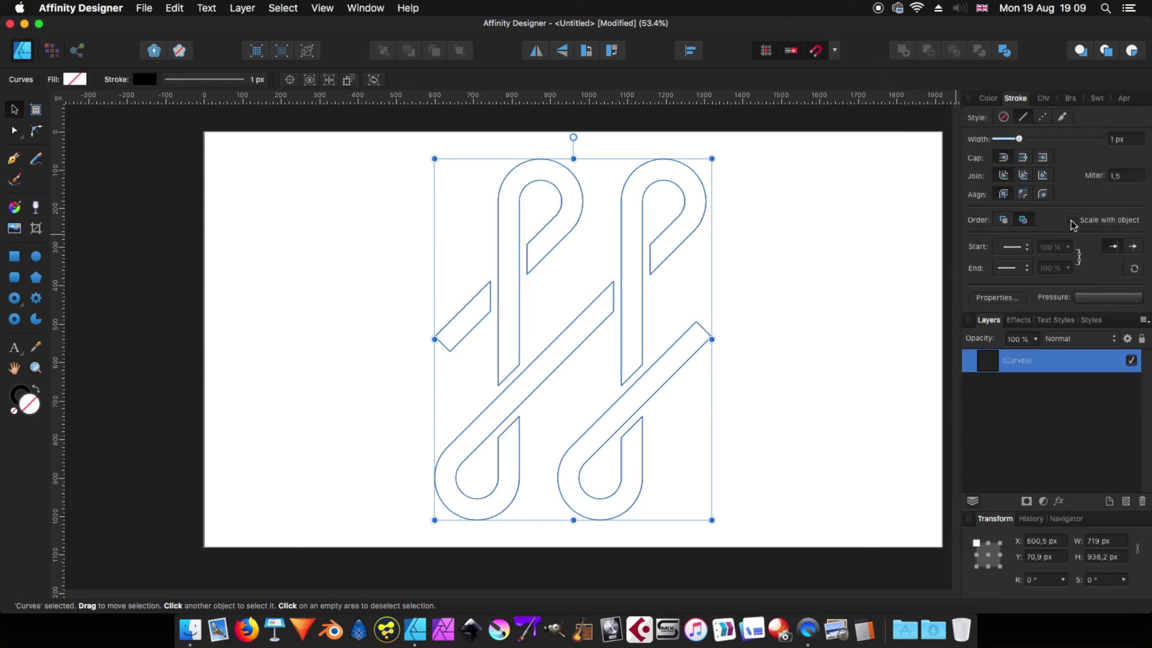
drag(710, 158, 621, 236)
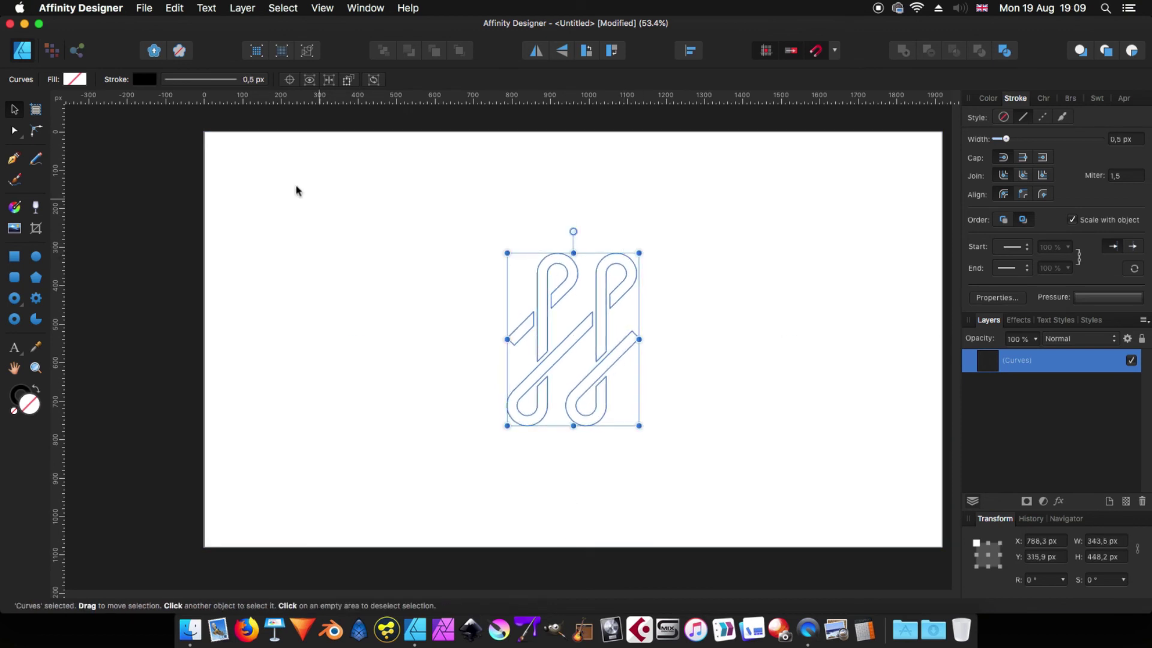
click(76, 79)
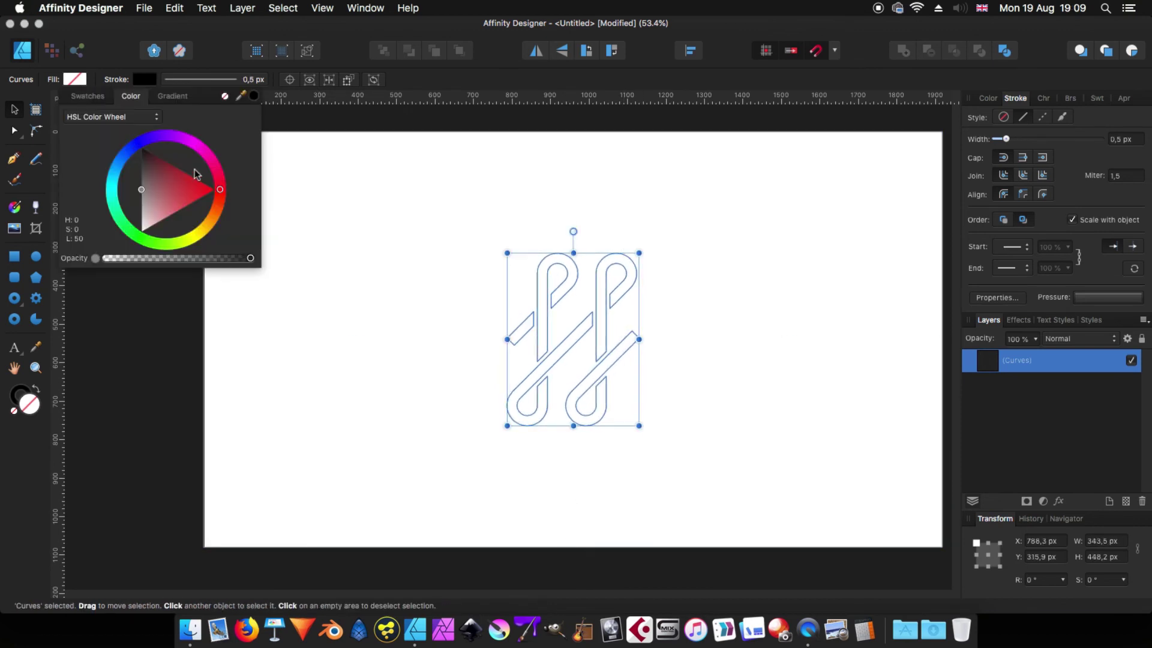
click(255, 96)
click(420, 314)
click(563, 264)
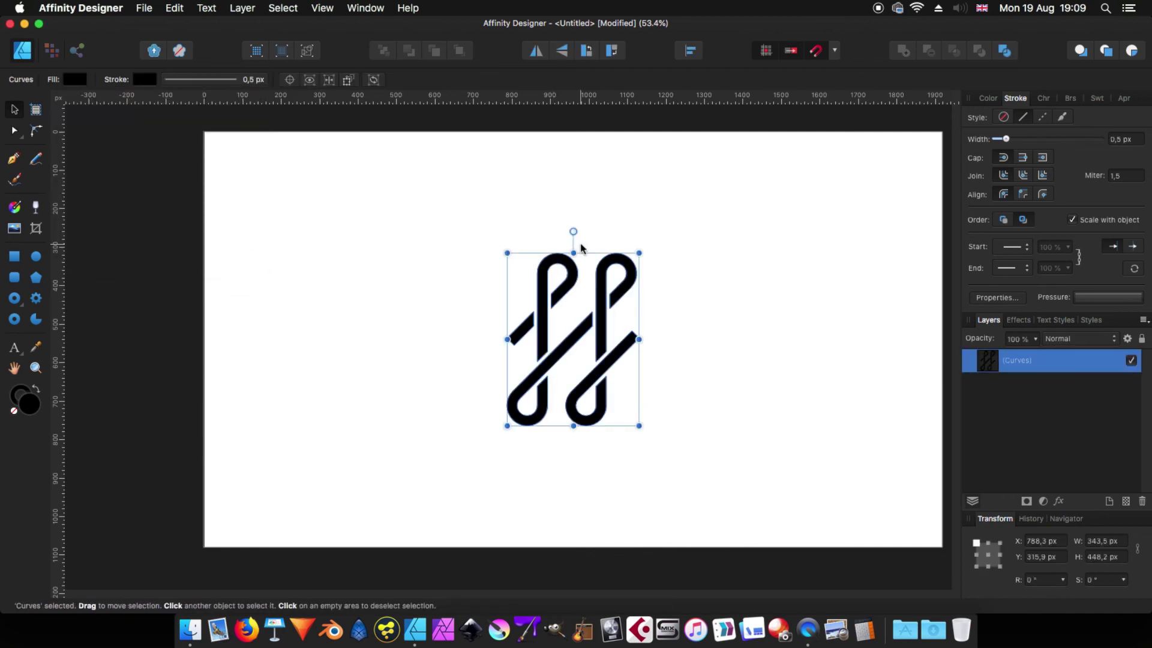
Rotate the monogram to -12° and place it at X 841.7, Y 285.9 px
drag(574, 231, 595, 235)
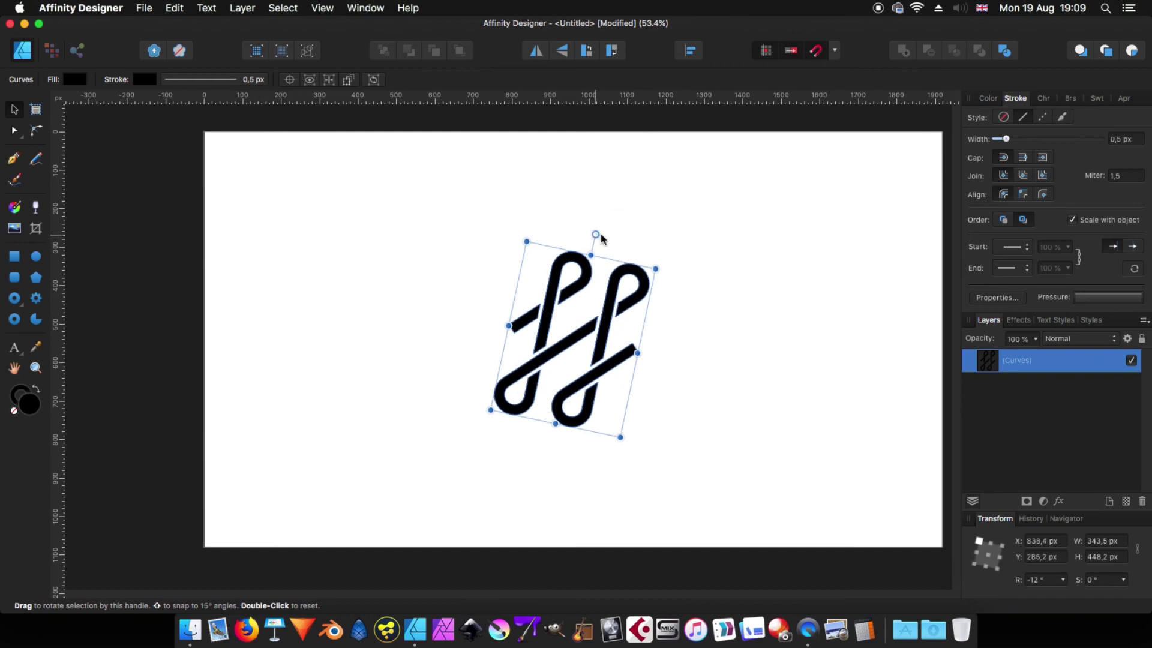
click(696, 326)
drag(575, 350, 601, 340)
scroll(601, 340, up, 5)
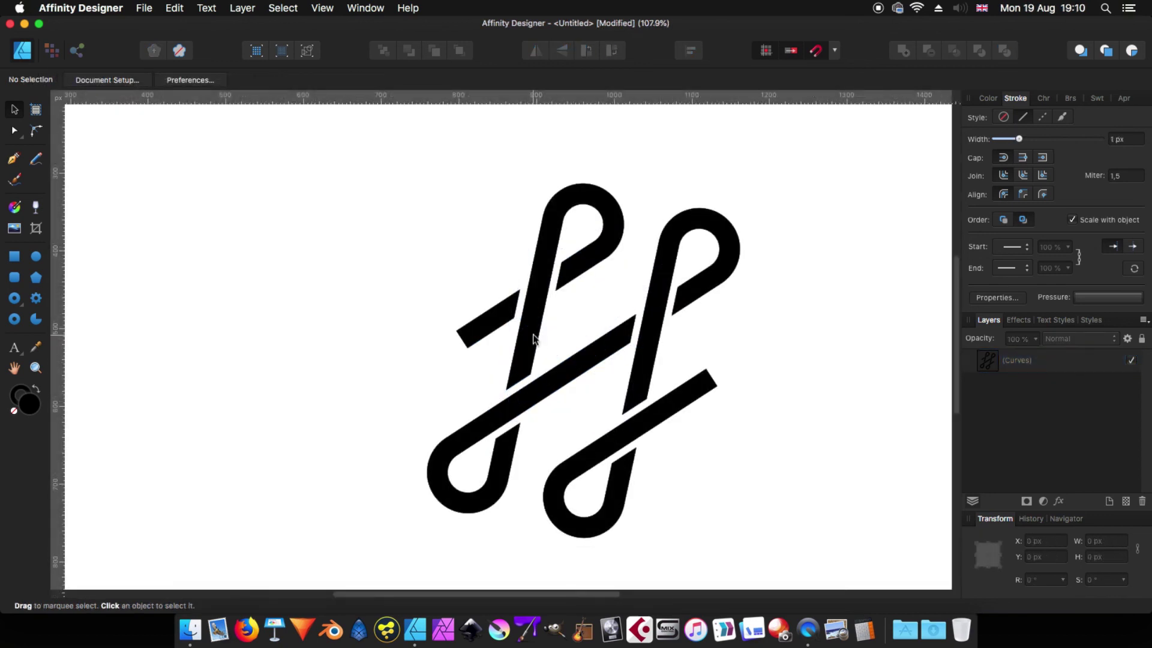
scroll(633, 375, down, 3)
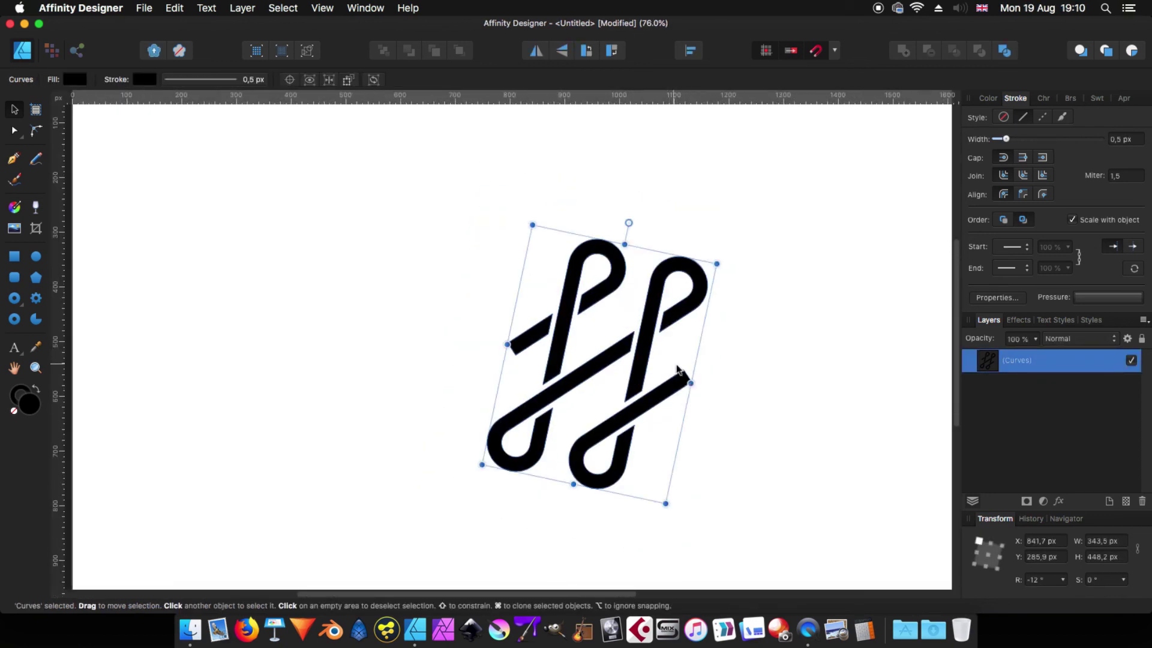
drag(761, 398, 716, 380)
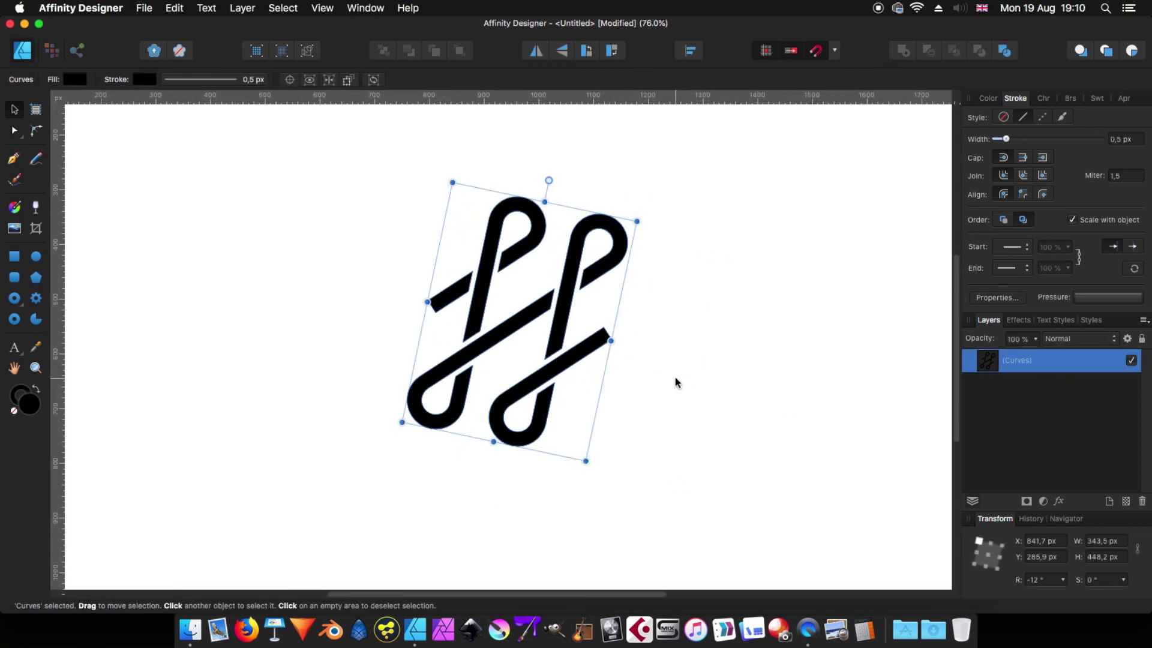
scroll(678, 379, down, 3)
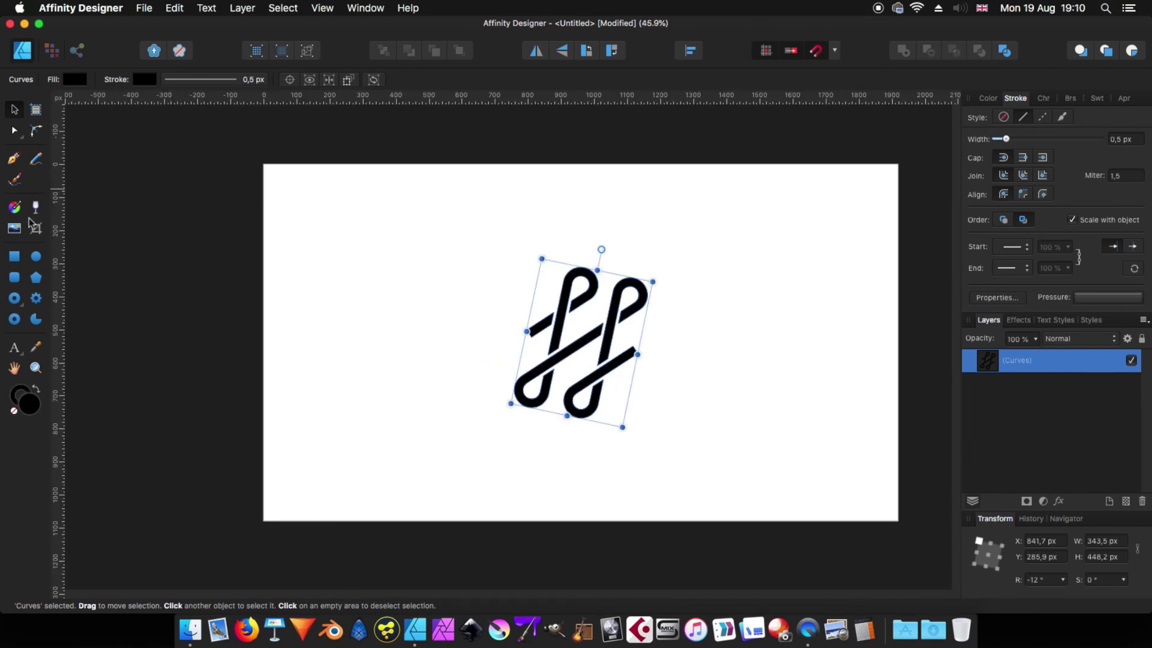
click(36, 260)
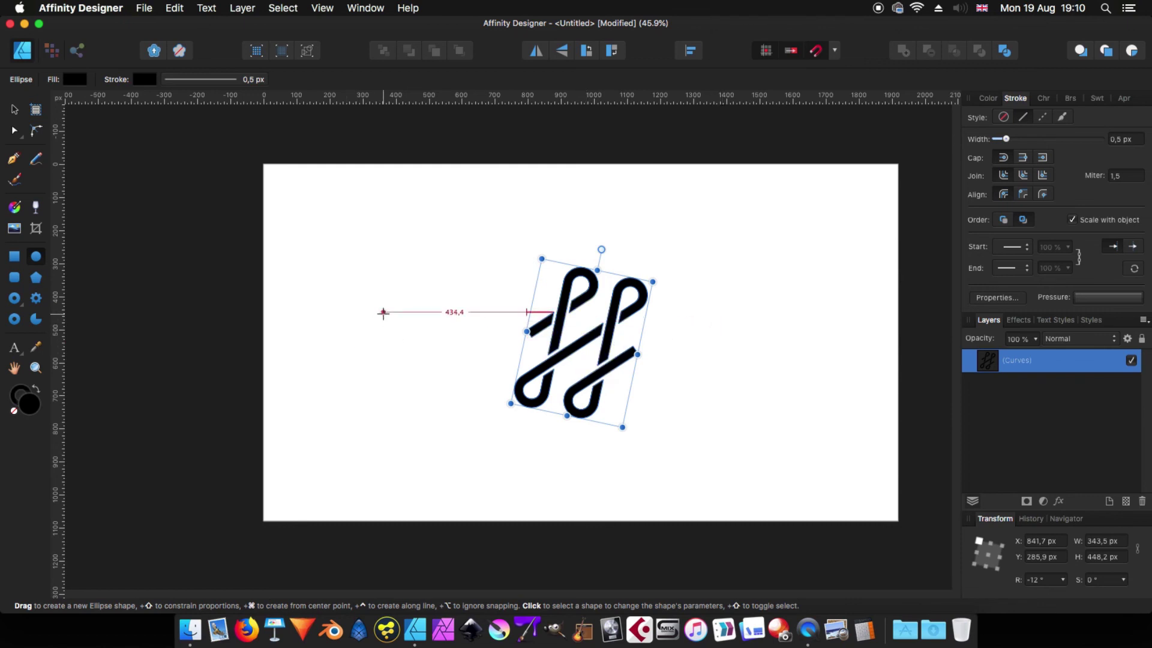
Draw a circle with no fill and an 8 px black stroke
drag(383, 313, 483, 423)
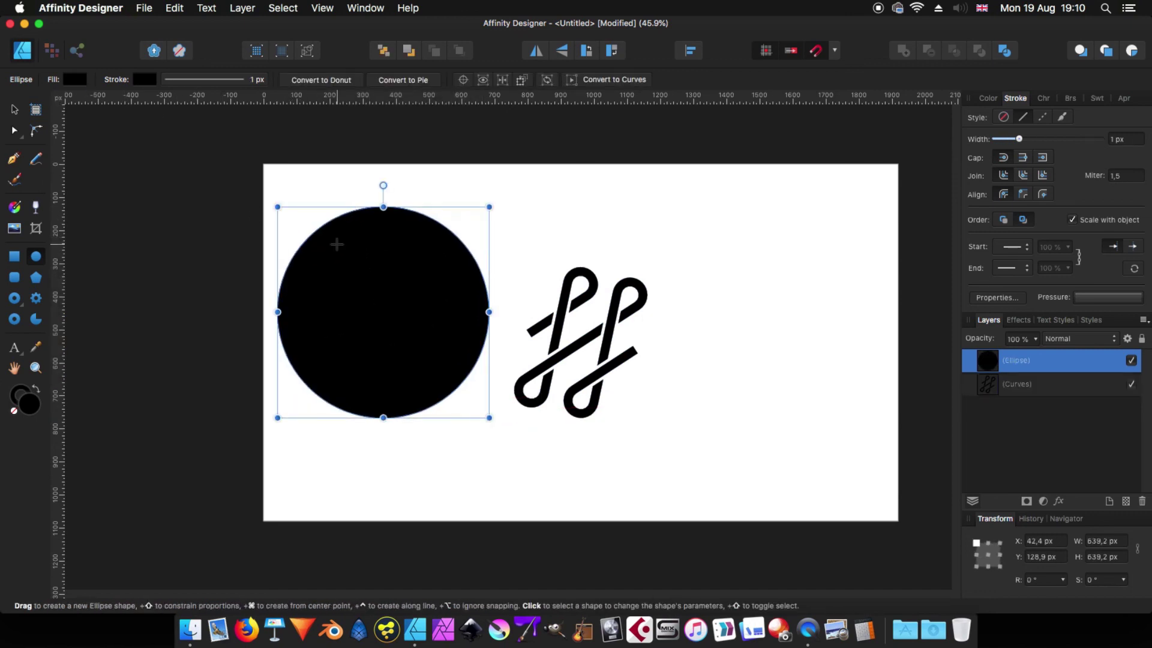
click(71, 80)
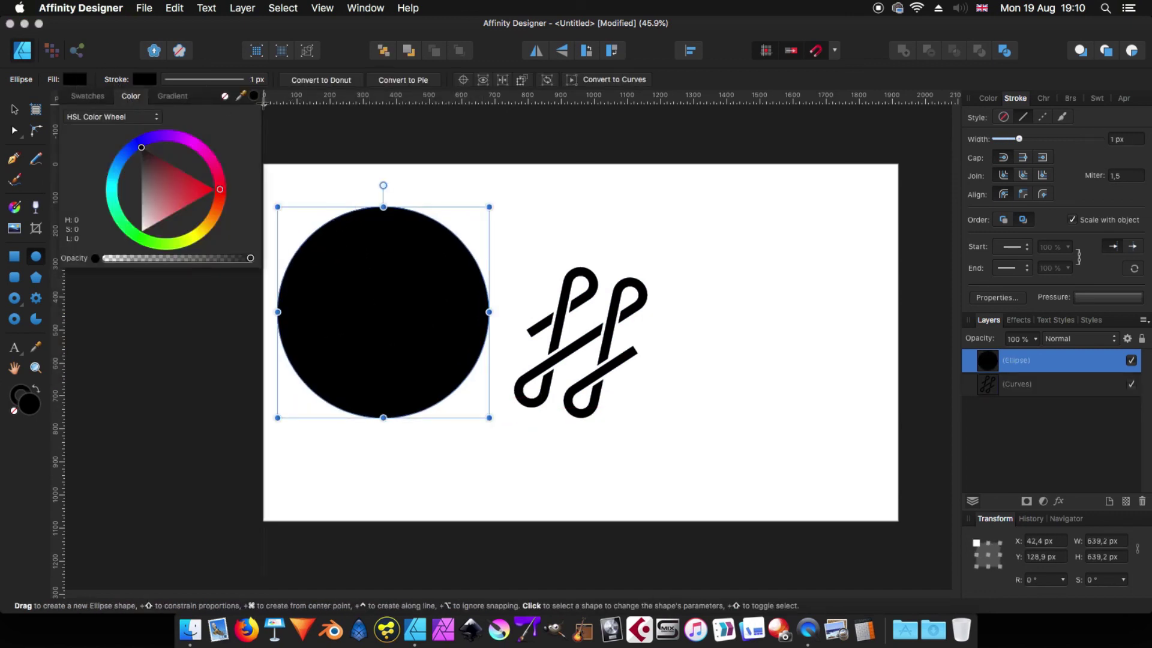
click(228, 100)
click(228, 83)
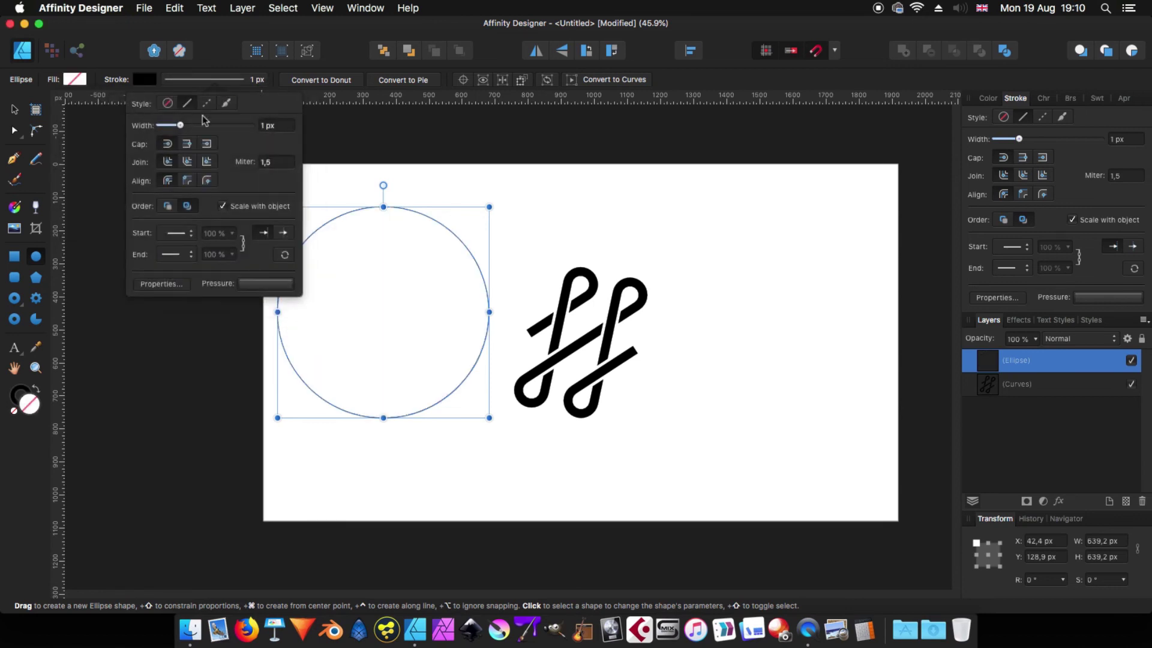
click(276, 127)
key(Return)
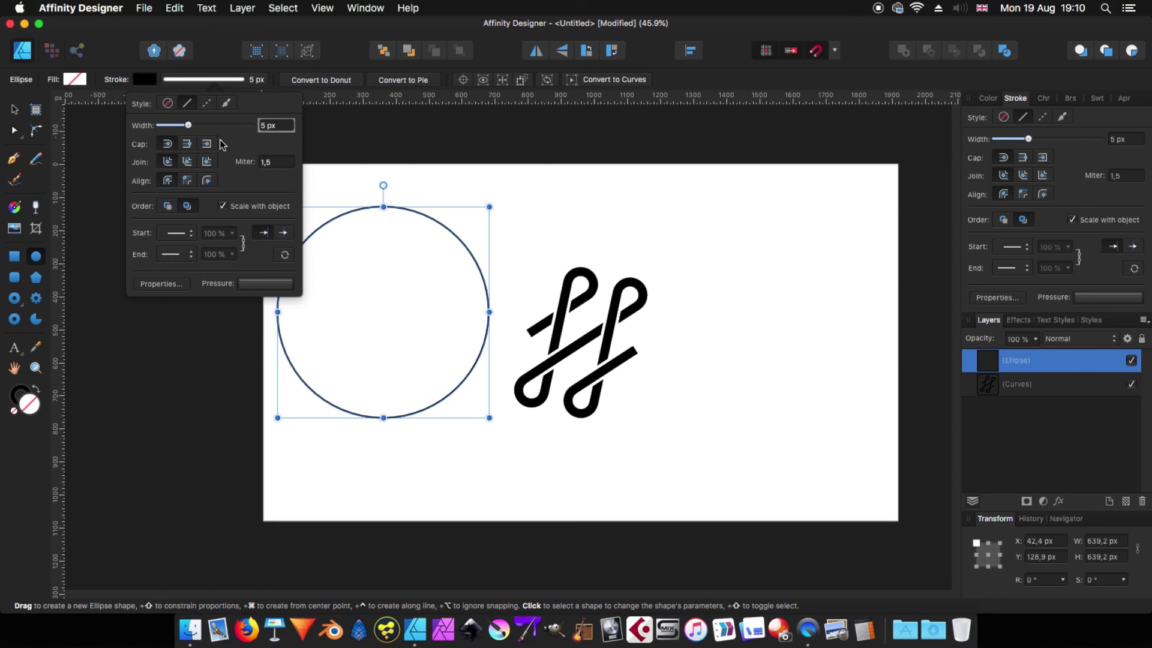
click(269, 124)
text(8)
key(Return)
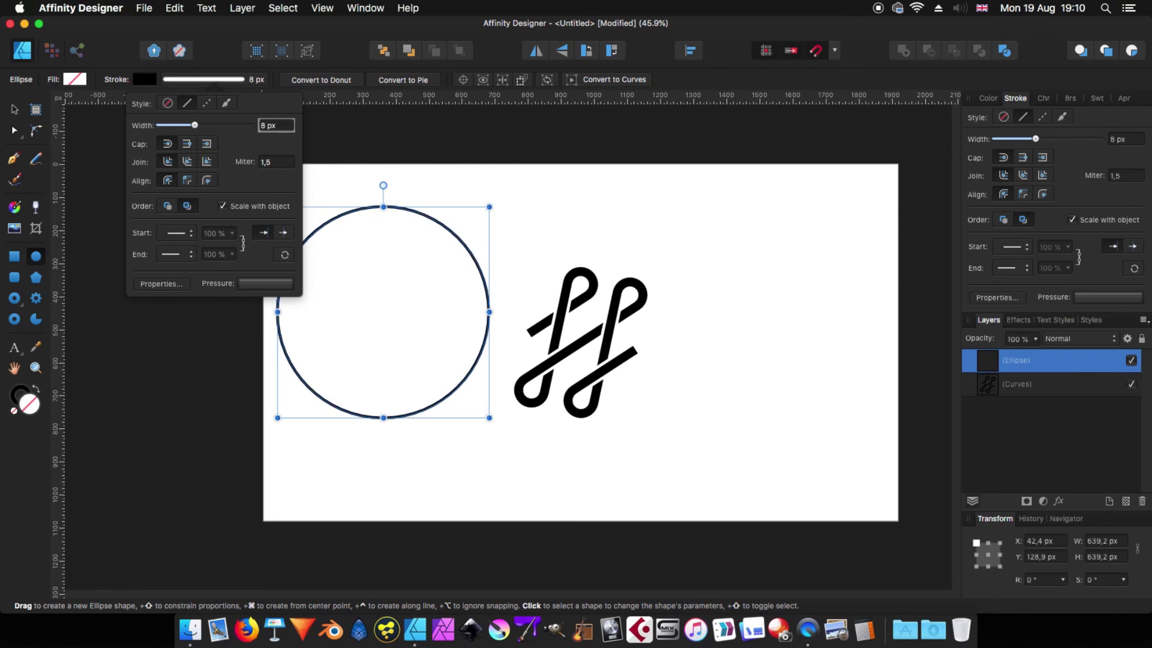
Move the circle over the monogram and select both objects
click(14, 111)
mouse_move(398, 415)
mouse_down()
mouse_move(517, 419)
mouse_move(595, 445)
mouse_up()
drag(391, 194, 780, 494)
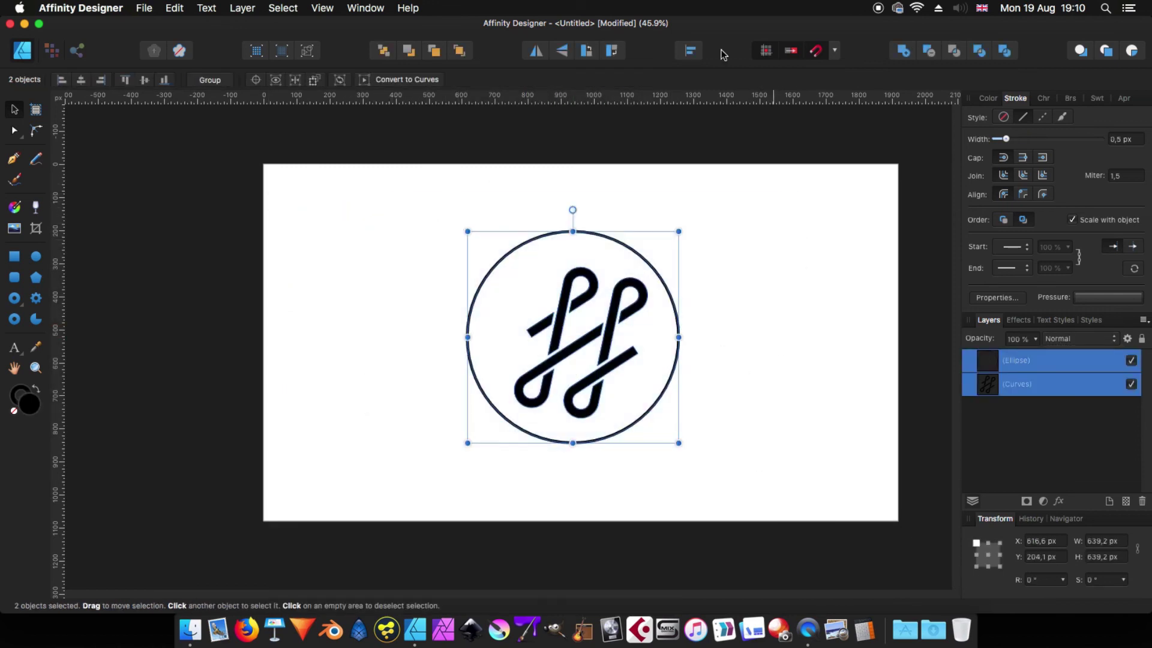
Centre the circle and monogram horizontally and vertically on the page, aligned to Margin
click(690, 51)
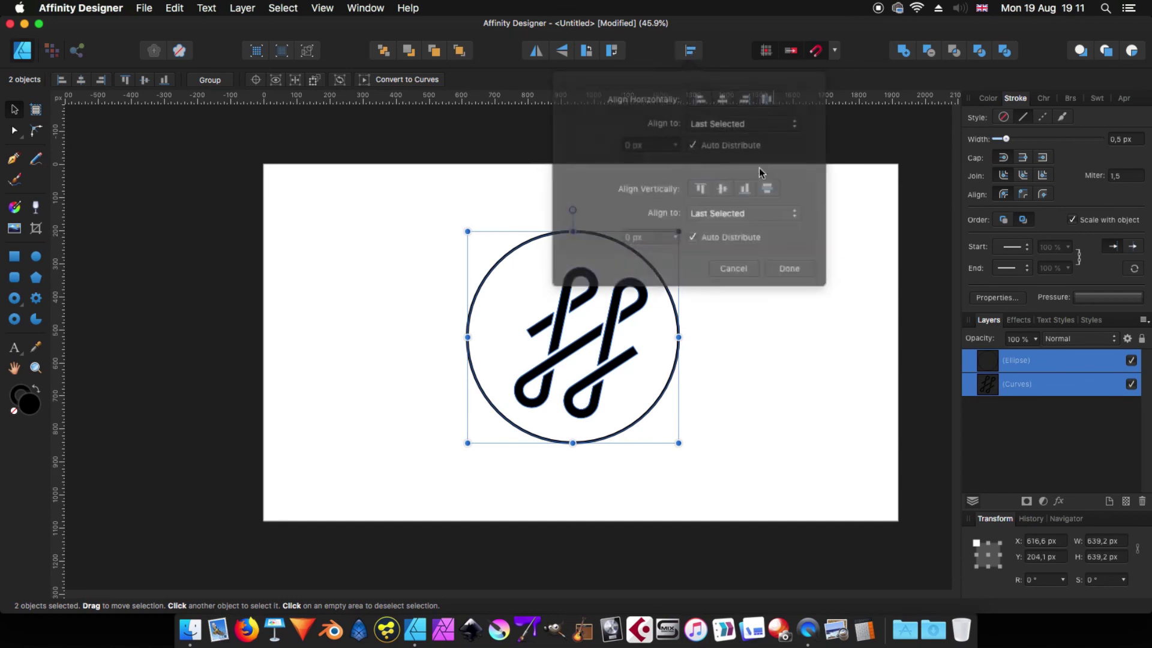
click(720, 95)
click(728, 116)
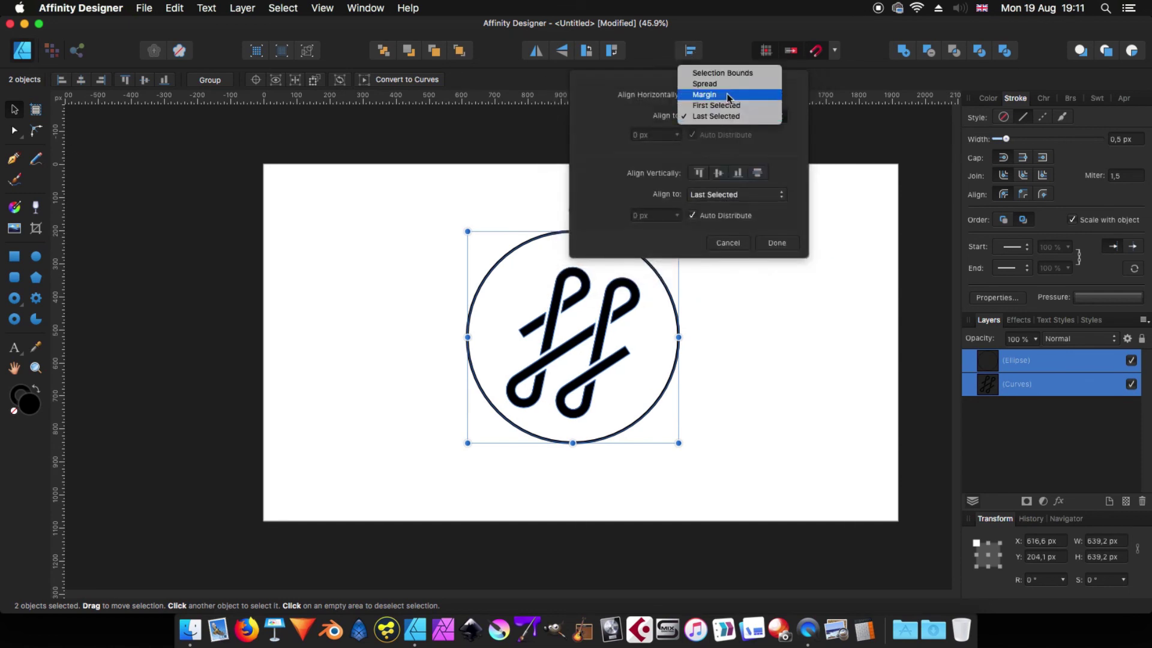
click(728, 94)
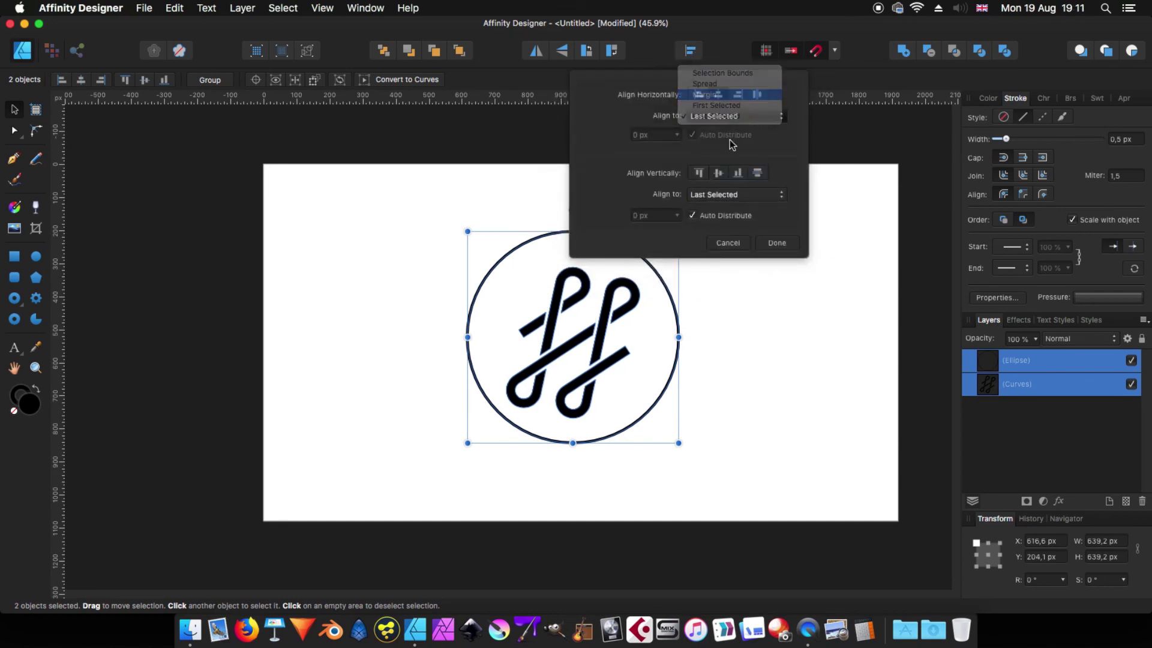
click(731, 195)
click(726, 173)
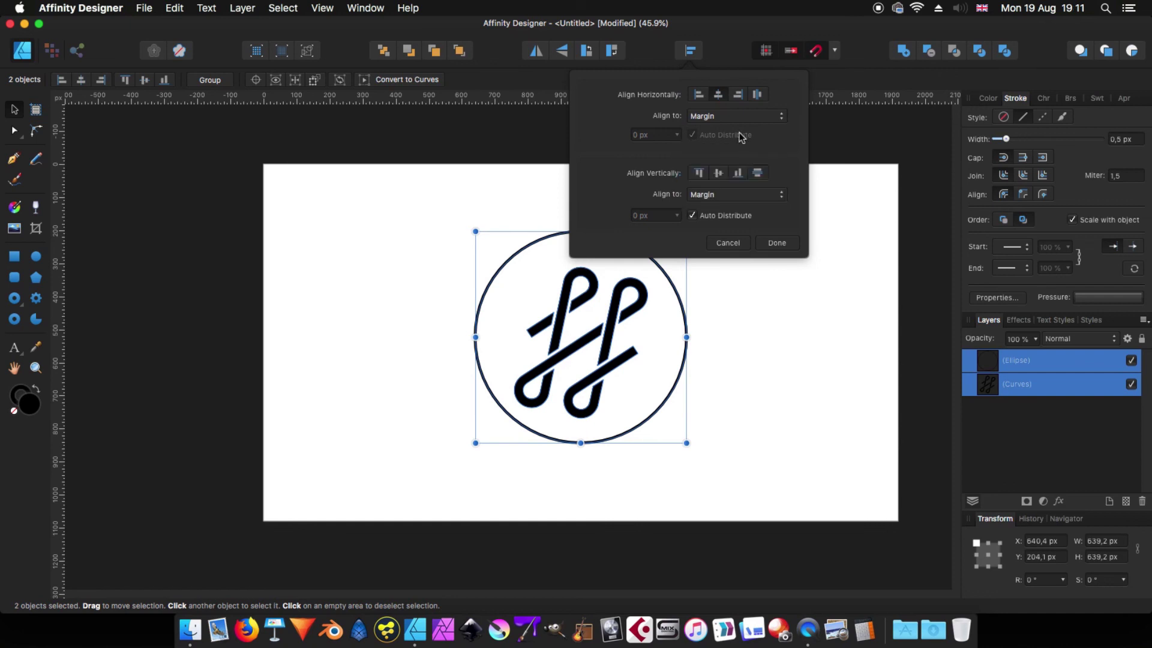
click(719, 174)
click(777, 243)
Shrink the circle to 571.2 × 571.2 px and recentre it on the page
click(684, 363)
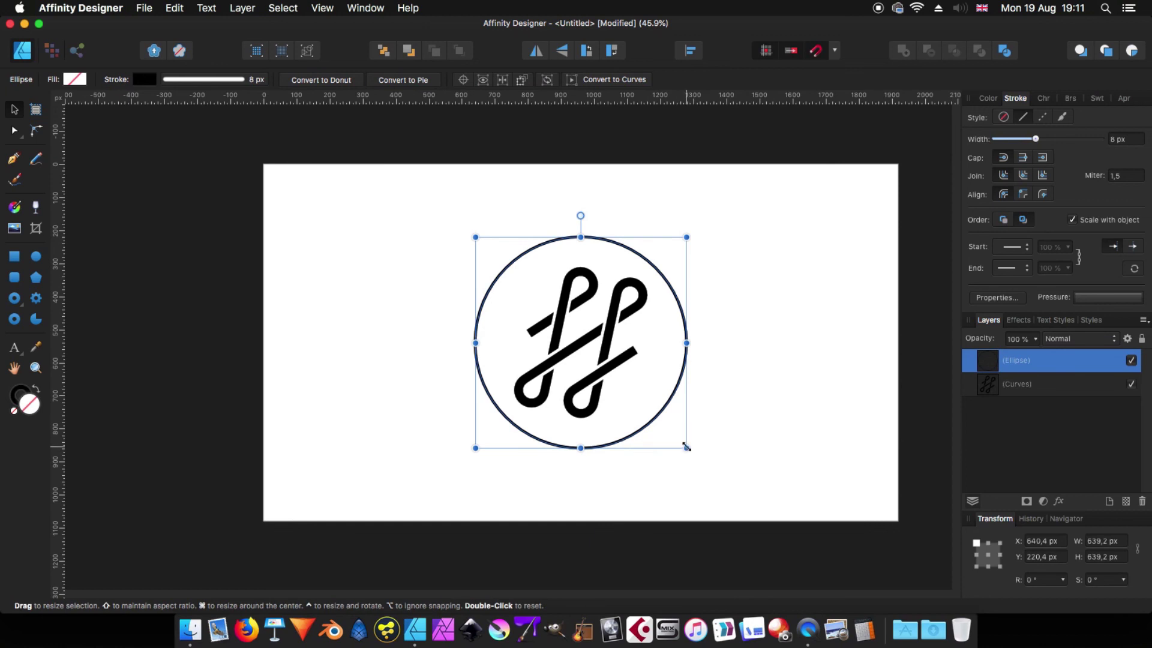
drag(685, 447, 676, 438)
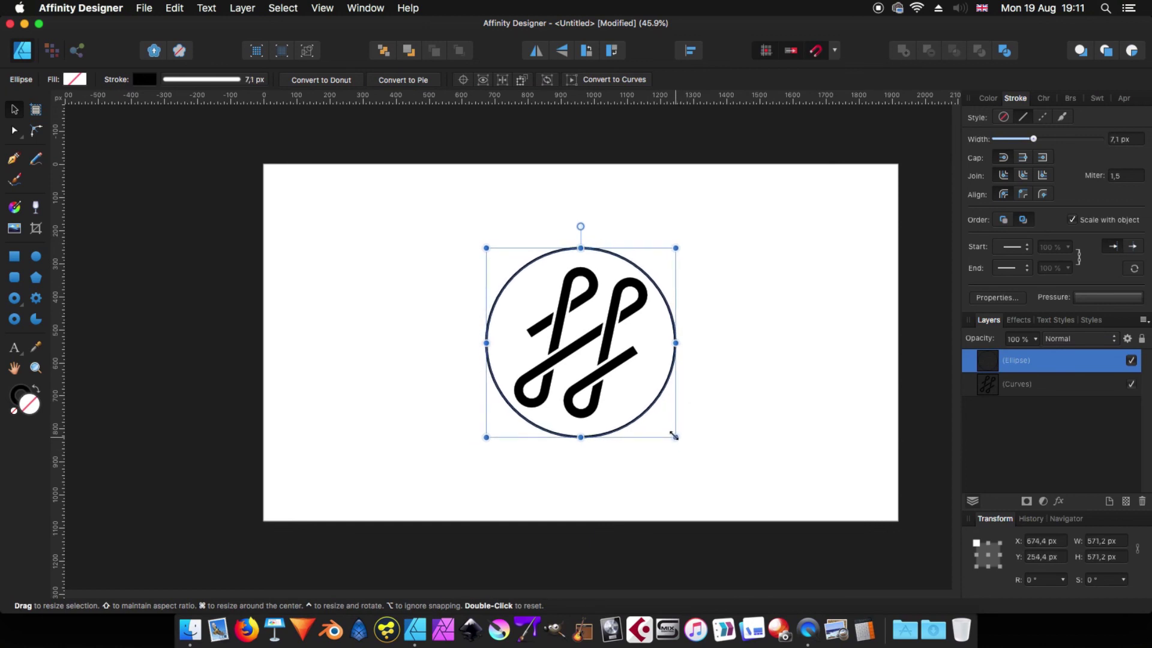
click(709, 432)
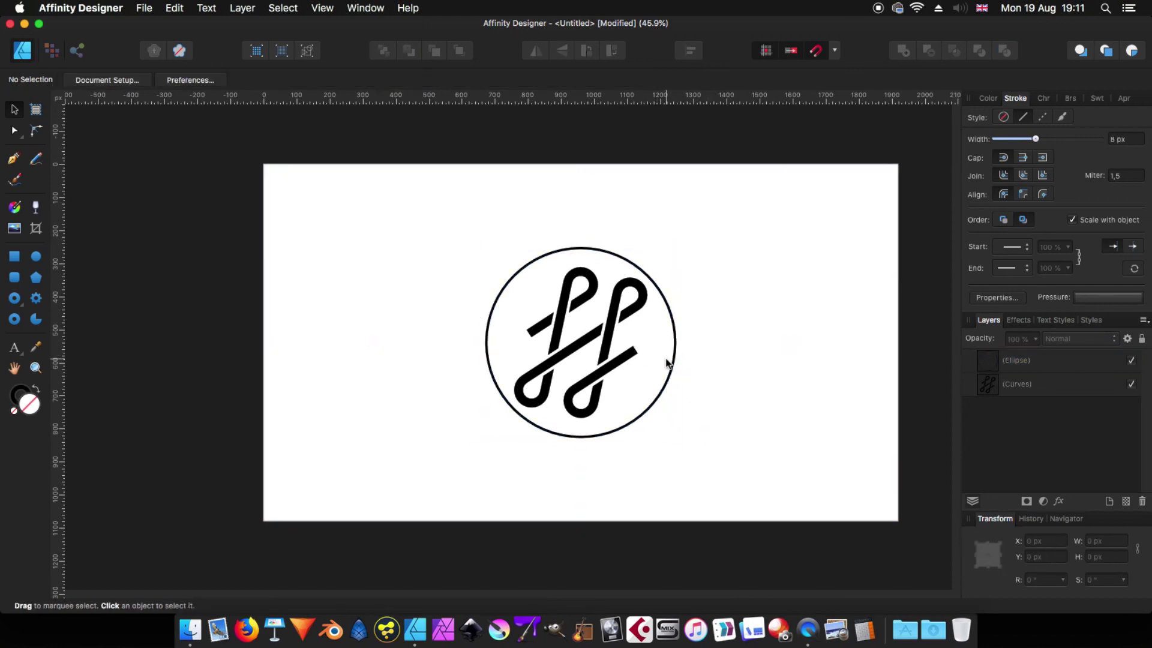
drag(676, 360, 676, 360)
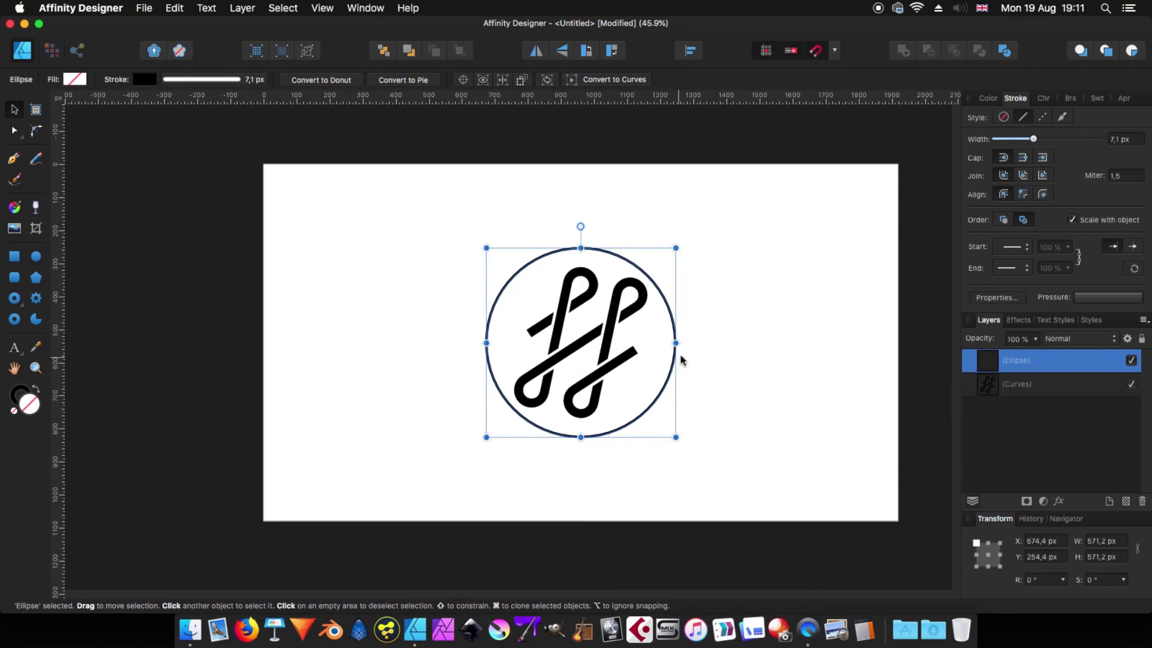
click(651, 336)
Tilt the monogram to -16.9° and select it together with the circle
click(608, 348)
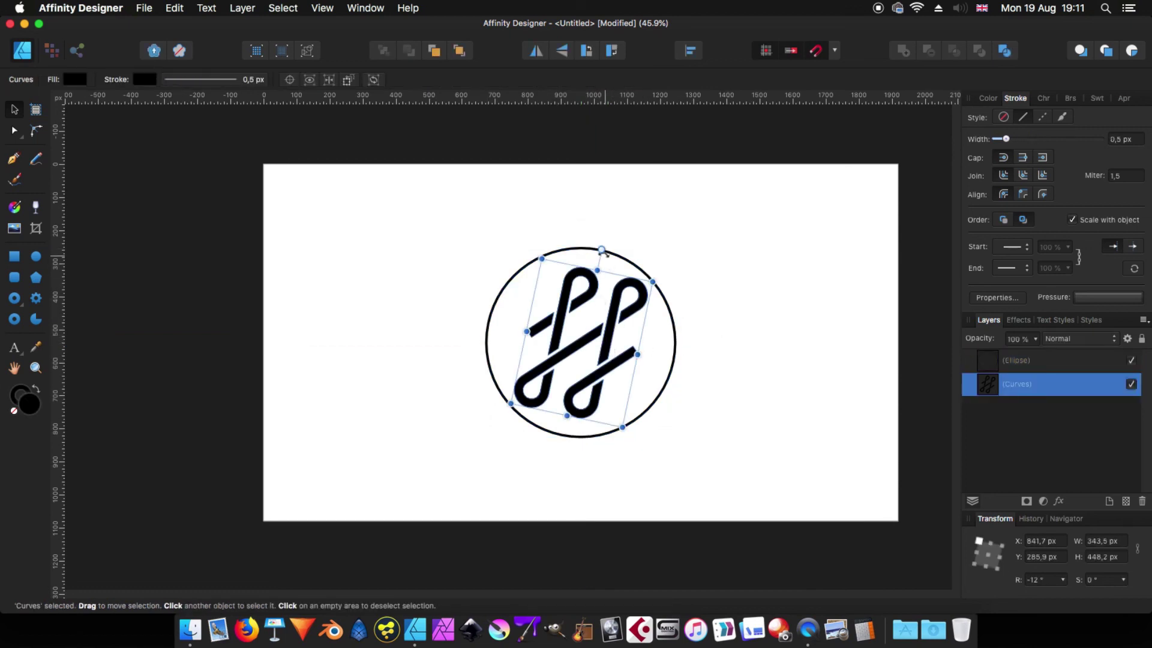
drag(601, 249, 610, 251)
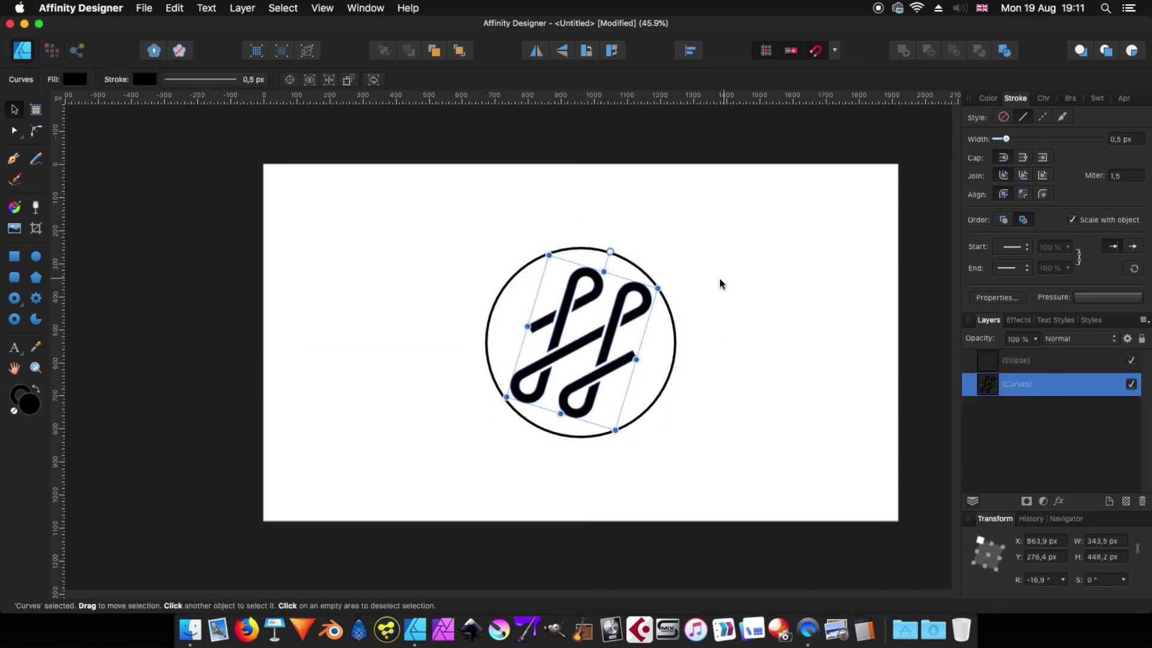
click(619, 267)
drag(459, 227, 771, 451)
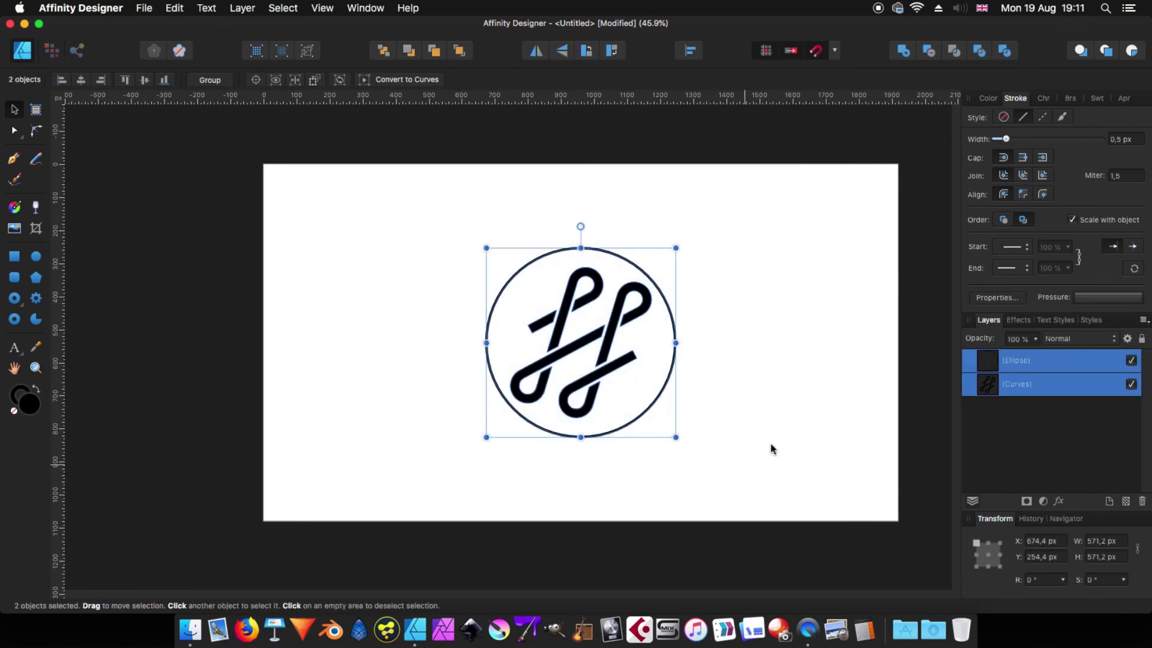
Align the monogram and circle to each other's horizontal centre and vertical middle
click(691, 52)
click(718, 94)
click(719, 173)
click(777, 245)
Group the circle and monogram into one 571.2 × 571.2 px badge object
click(756, 303)
drag(415, 222, 713, 467)
click(211, 81)
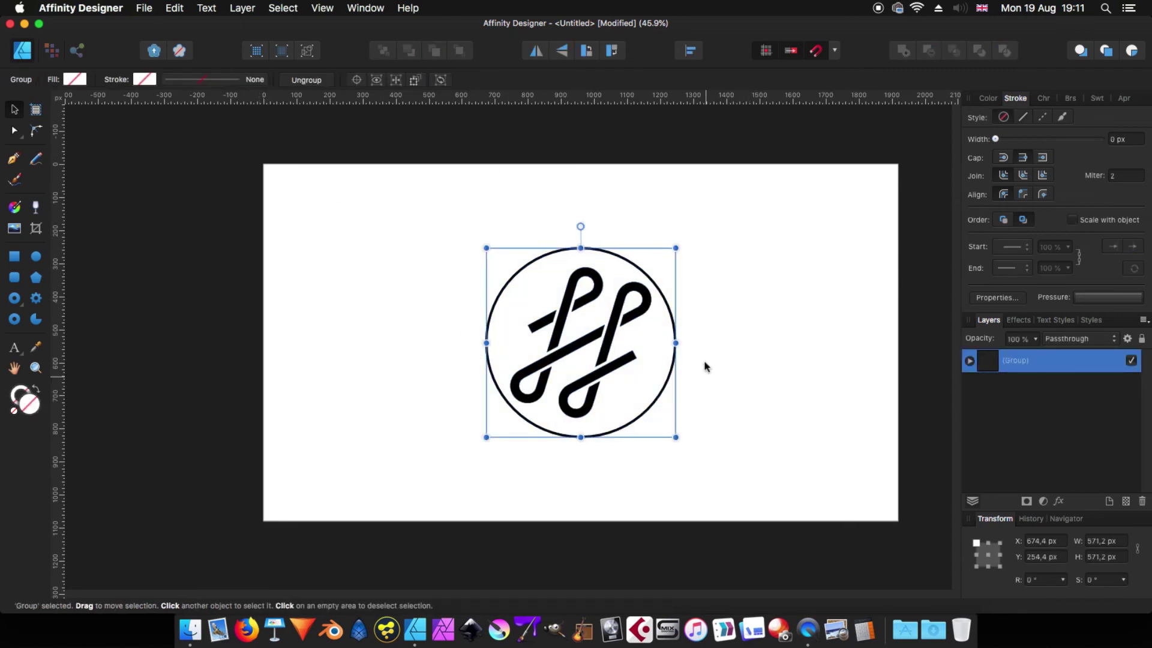
click(703, 324)
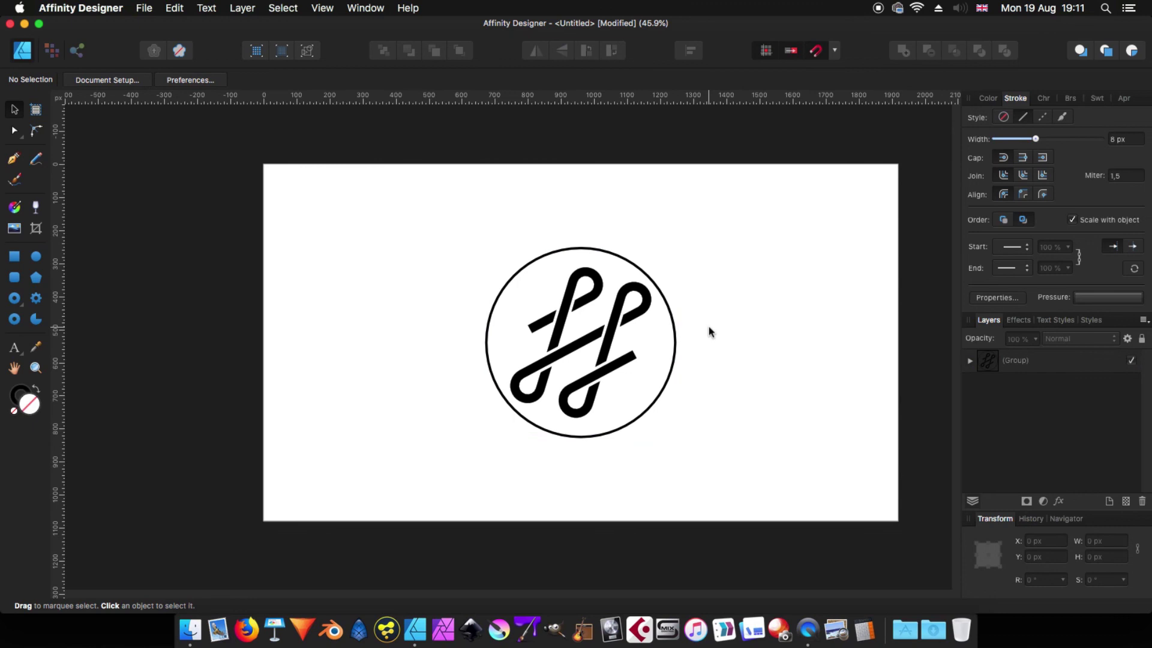